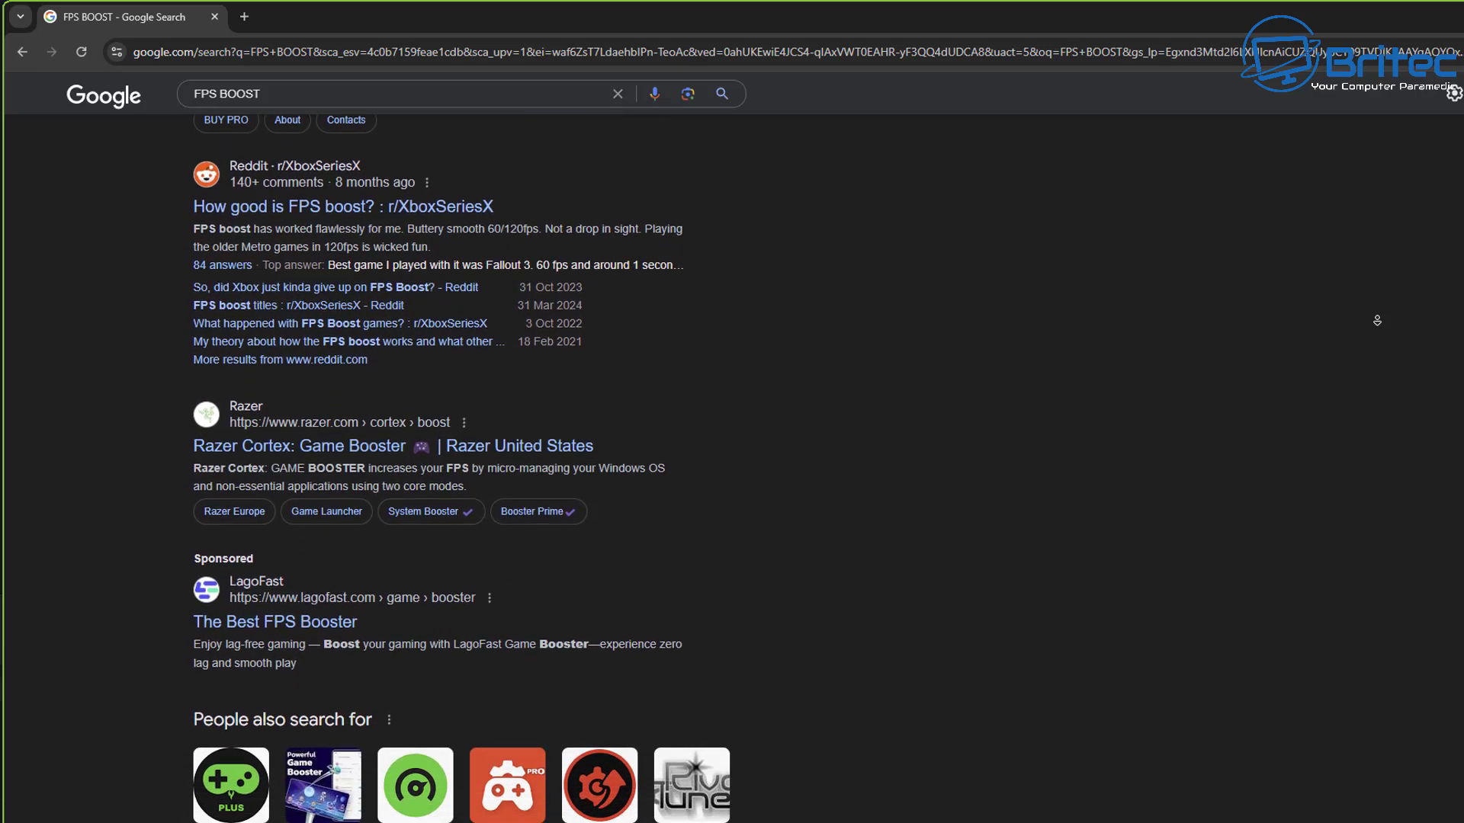
{"action": "middle_click", "coordinate": [1379, 324]}
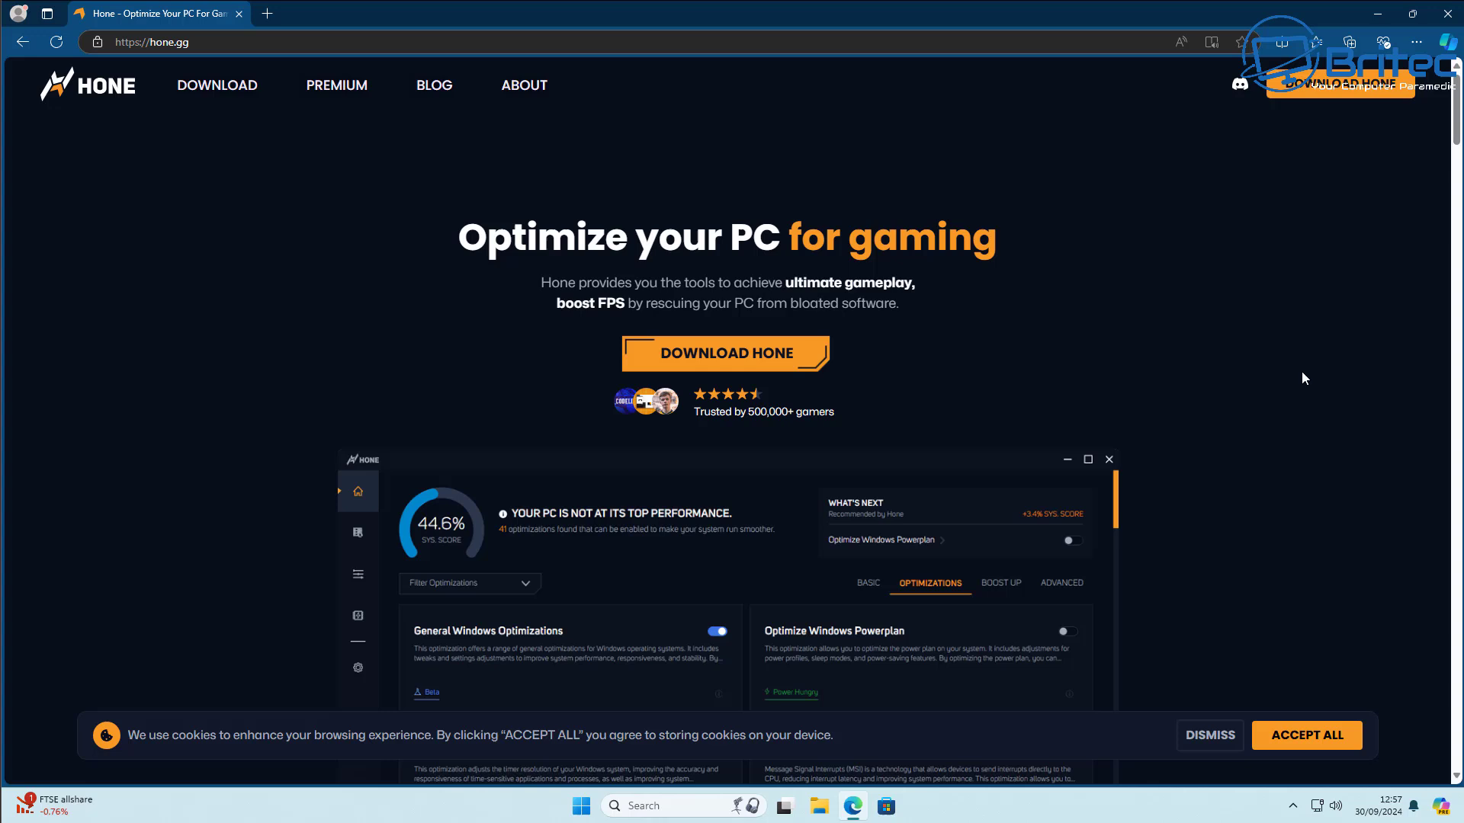
Accept all cookies on hone.gg and download the Hone installer.
{"action": "left_click", "coordinate": [1311, 736]}
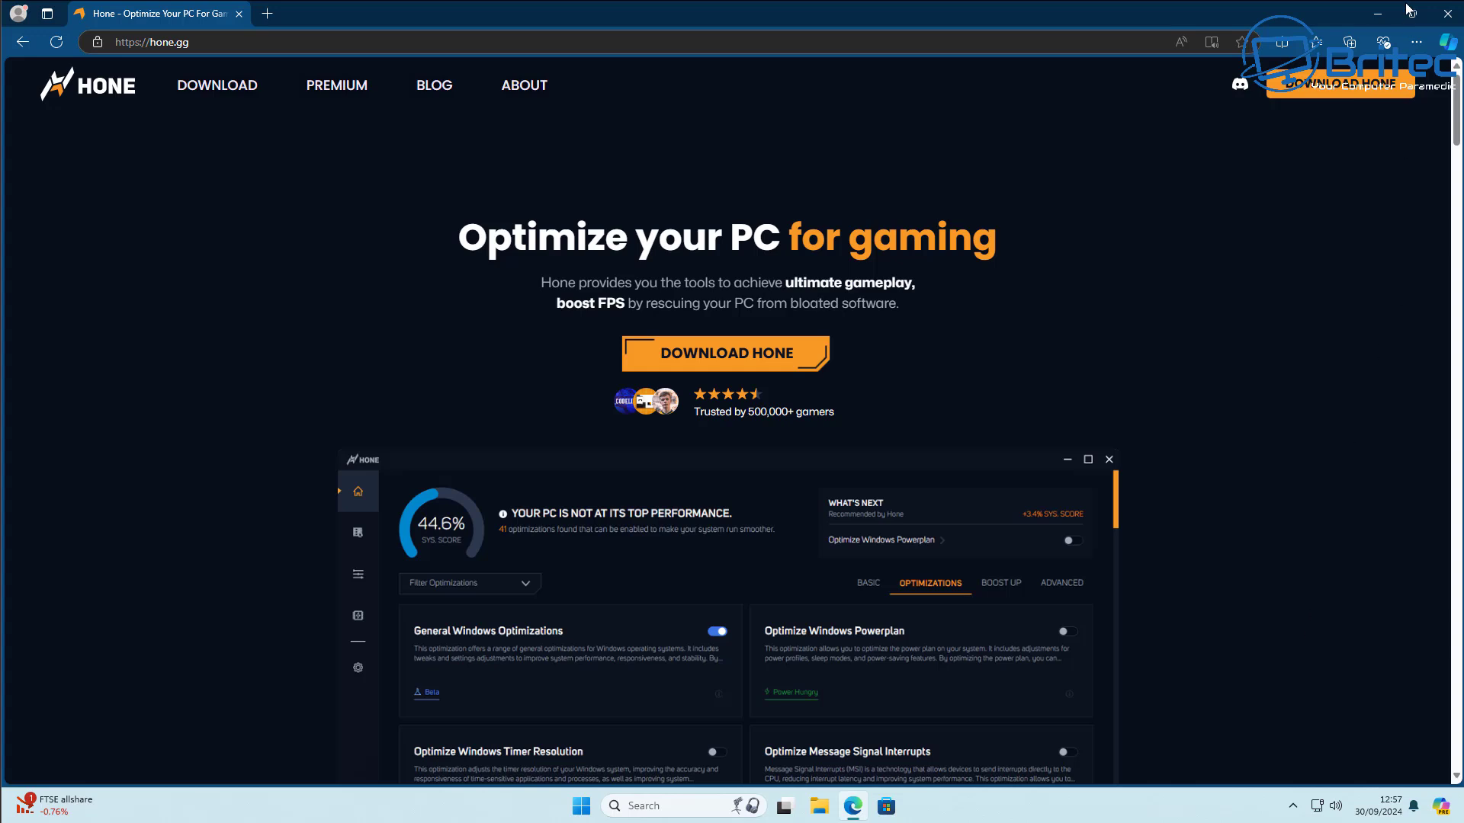
{"action": "mouse_move", "coordinate": [1412, 13]}
{"action": "left_click", "coordinate": [725, 363]}
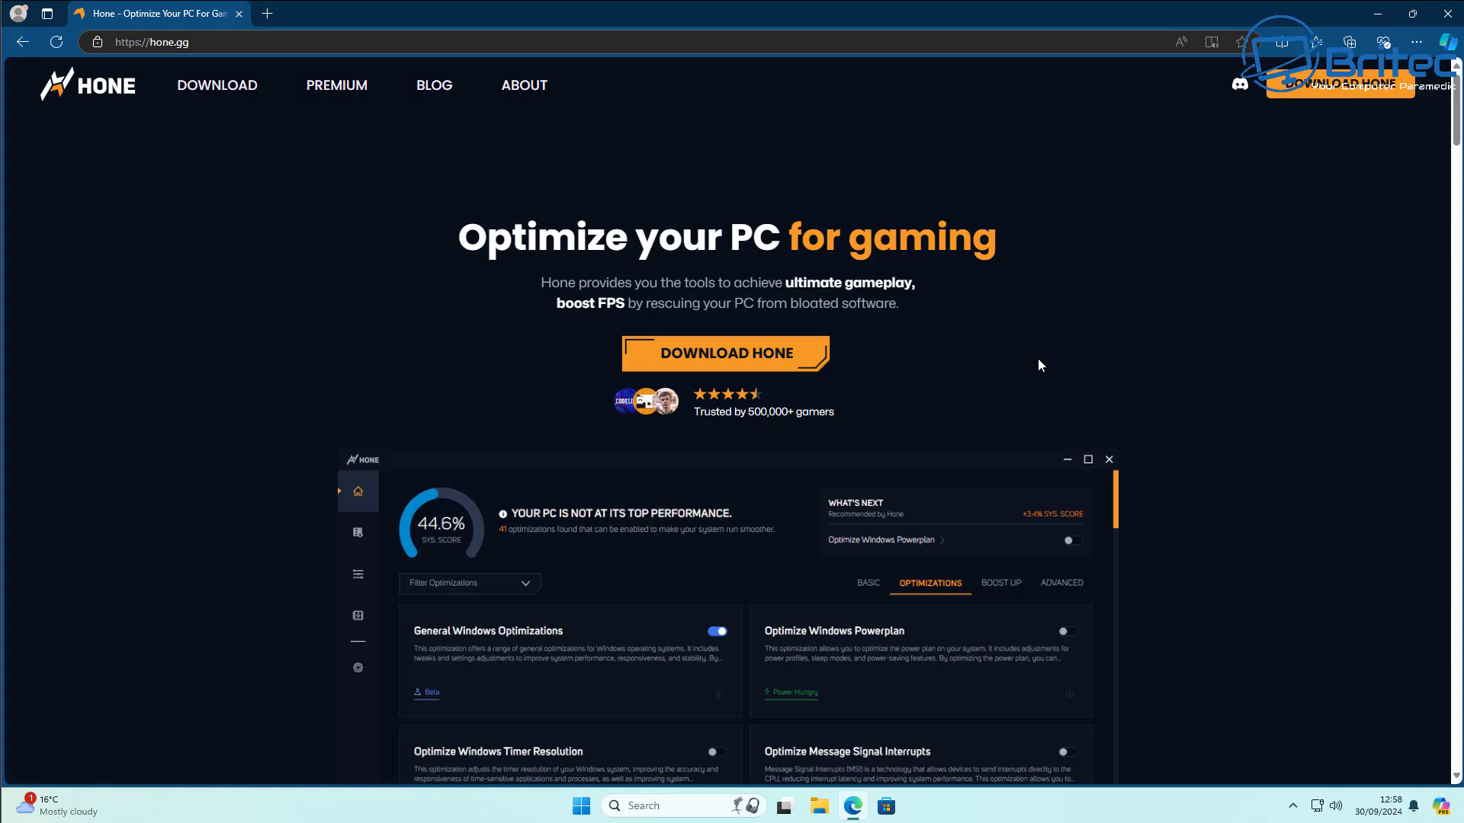
{"action": "left_click", "coordinate": [706, 356]}
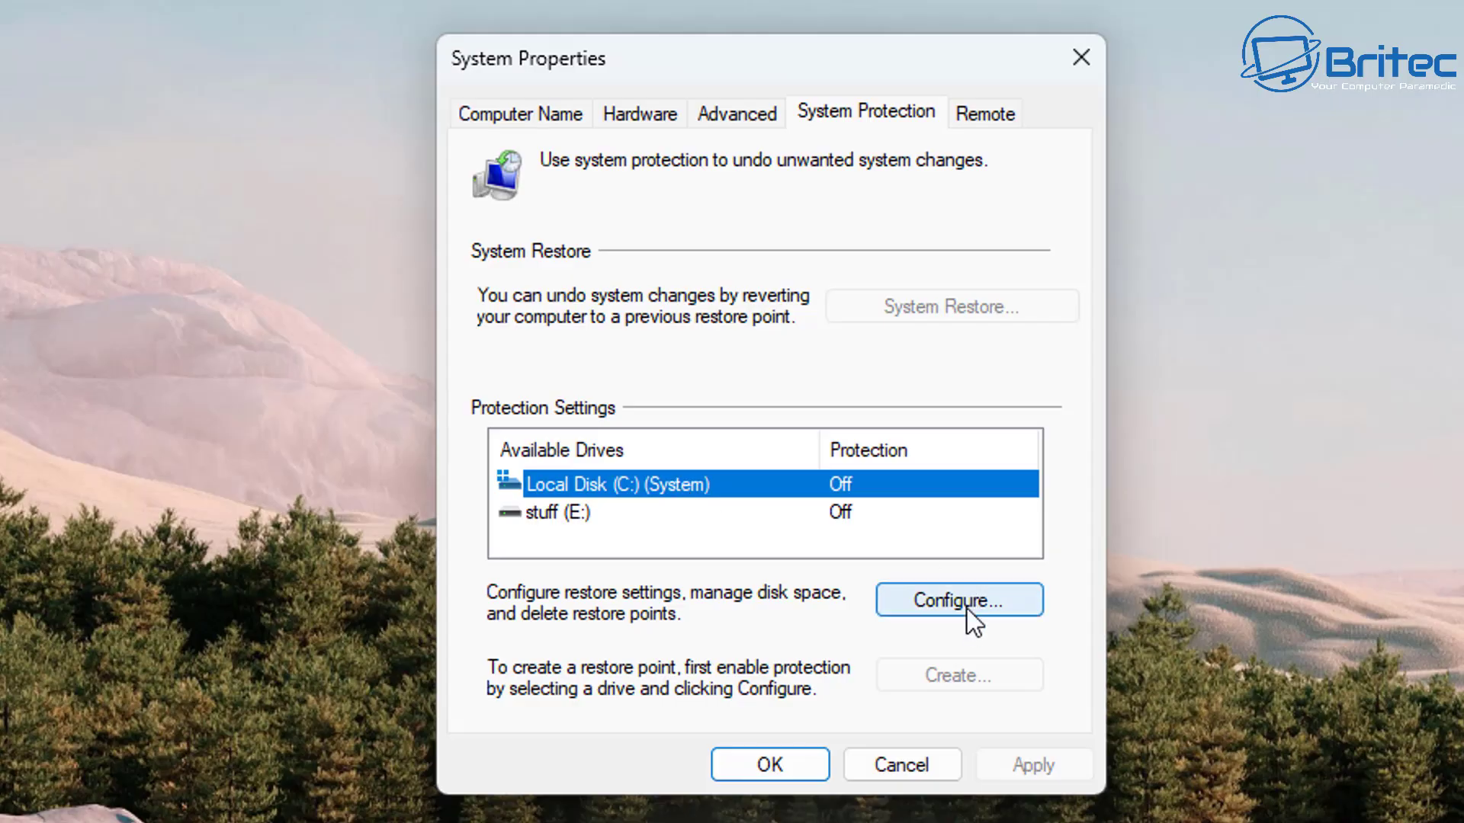
Turn on system protection for Local Disk (C:) and limit its maximum disk space usage to 5% (5.76 GB).
{"action": "left_click", "coordinate": [967, 608]}
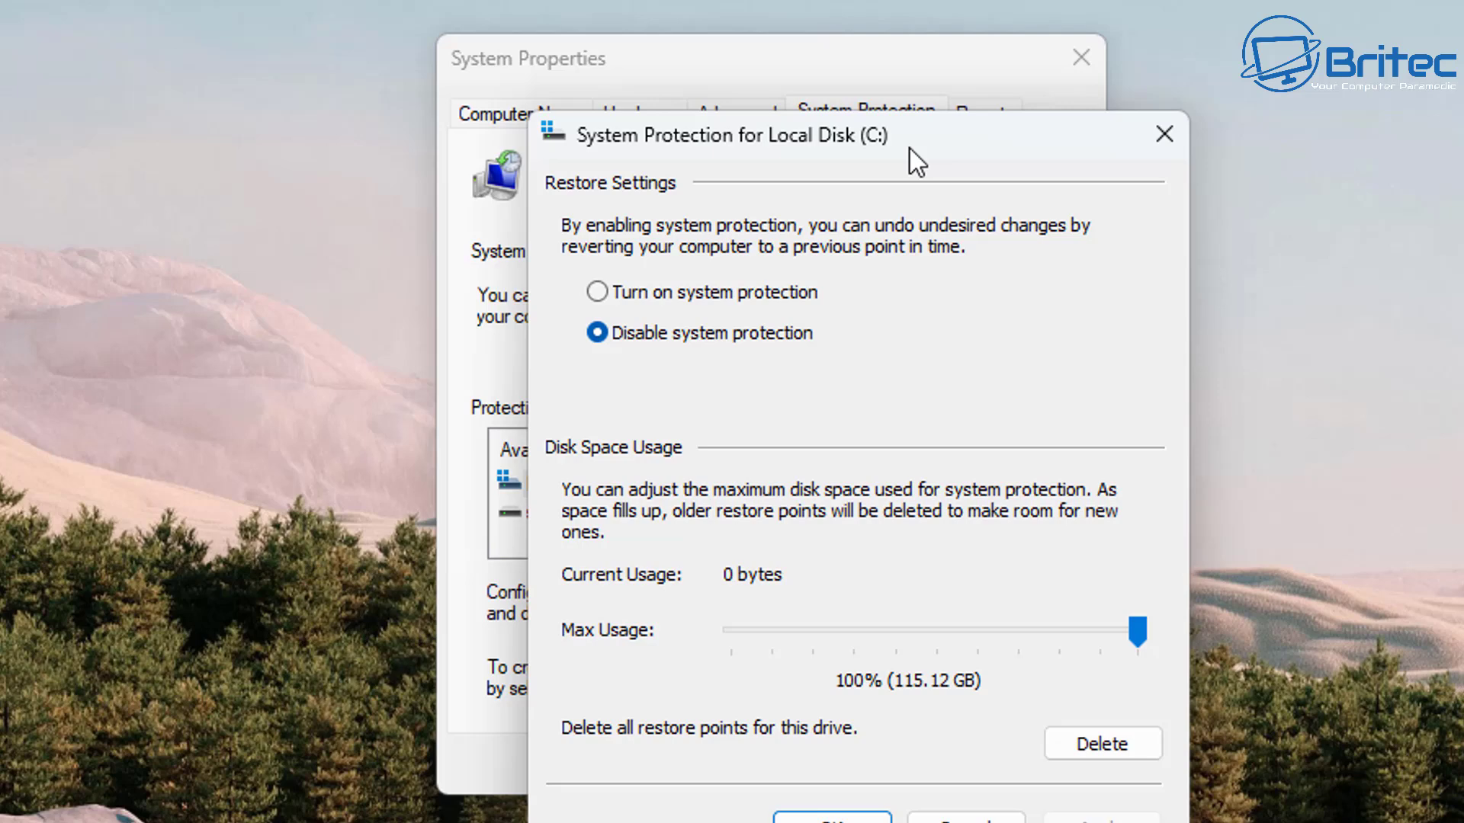
{"action": "left_click_drag", "start_coordinate": [909, 148], "coordinate": [825, 72]}
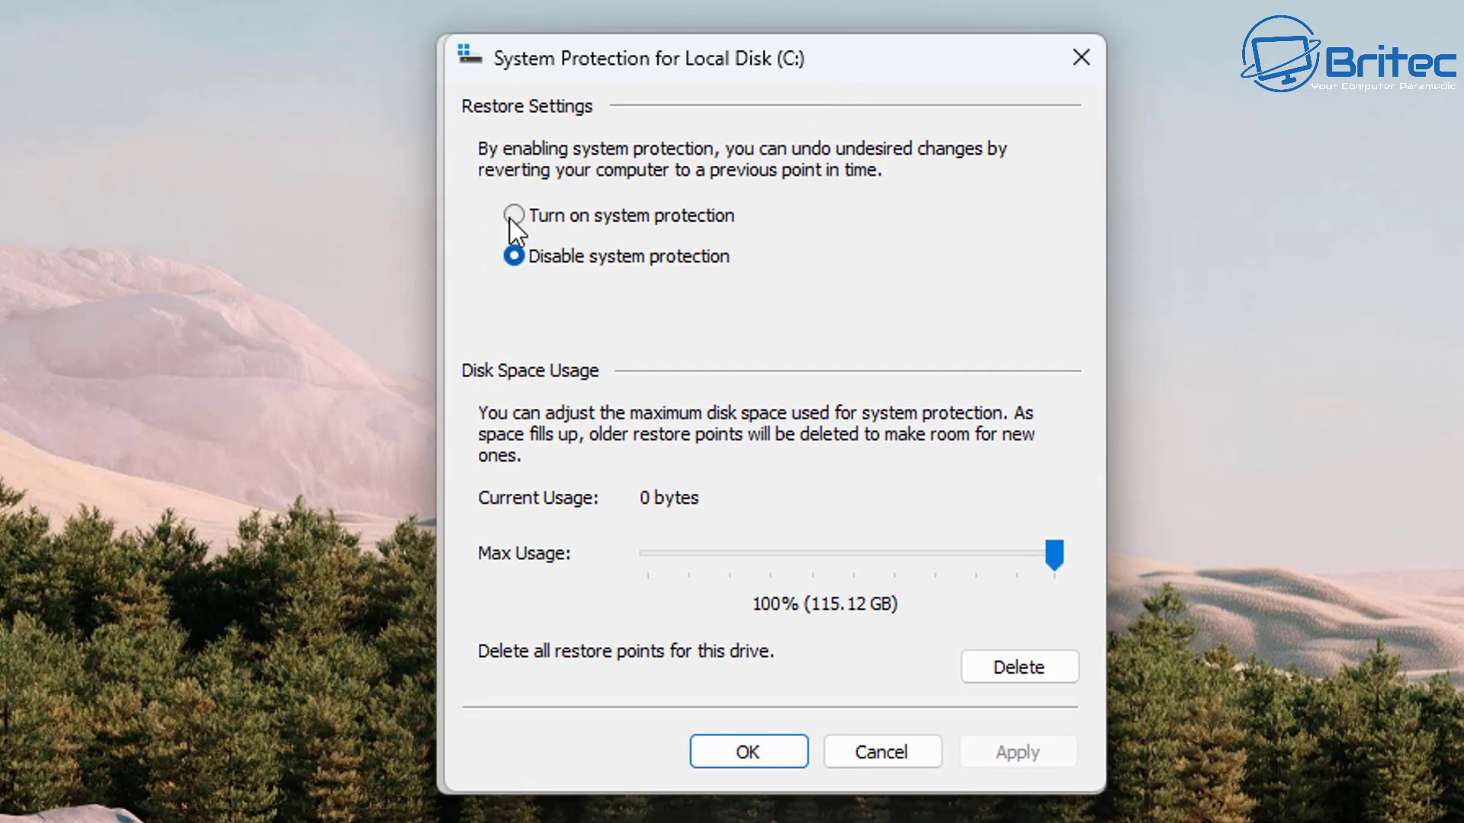
{"action": "left_click", "coordinate": [513, 215]}
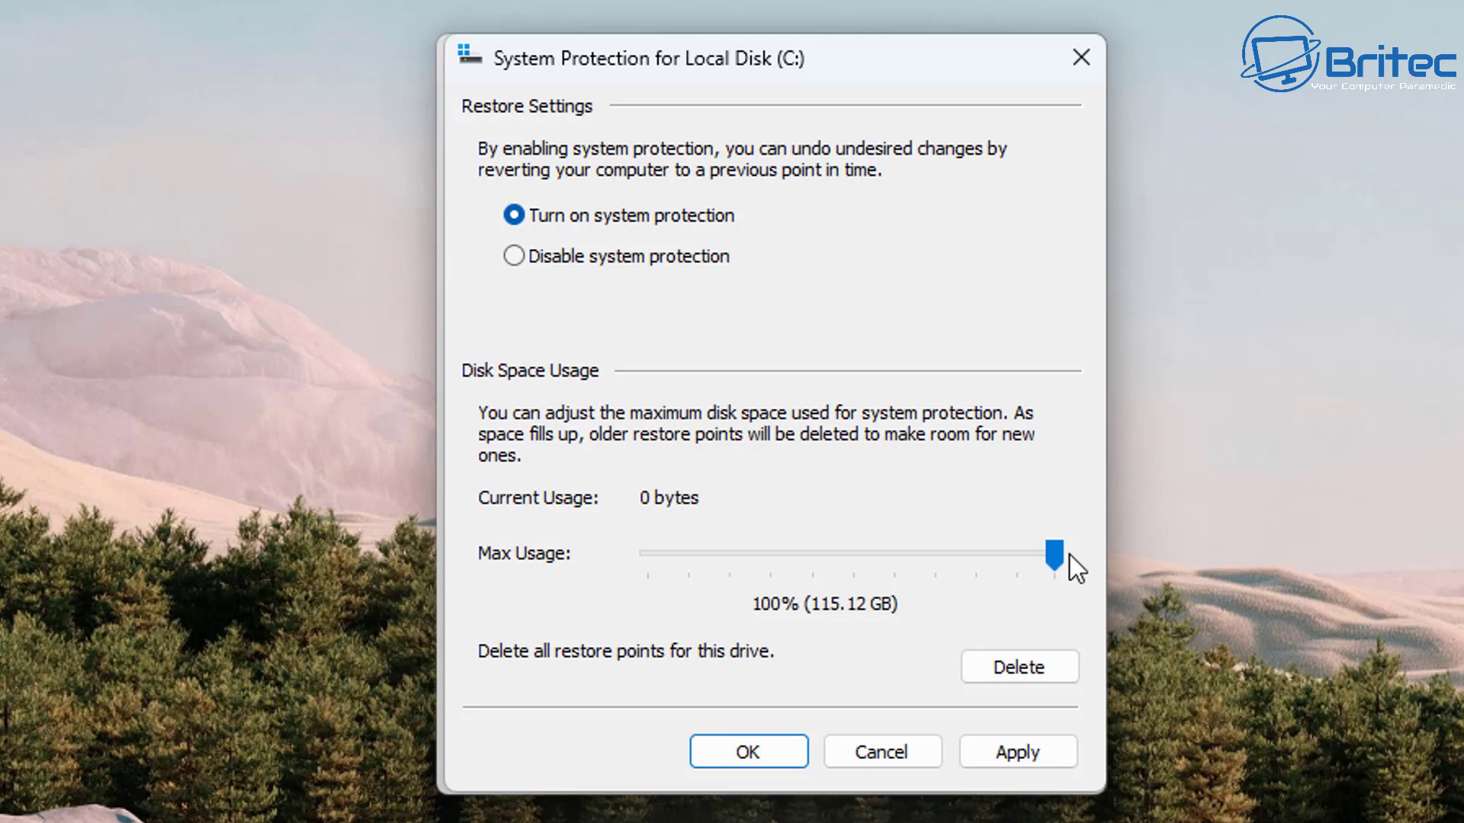
{"action": "left_click", "coordinate": [1013, 757]}
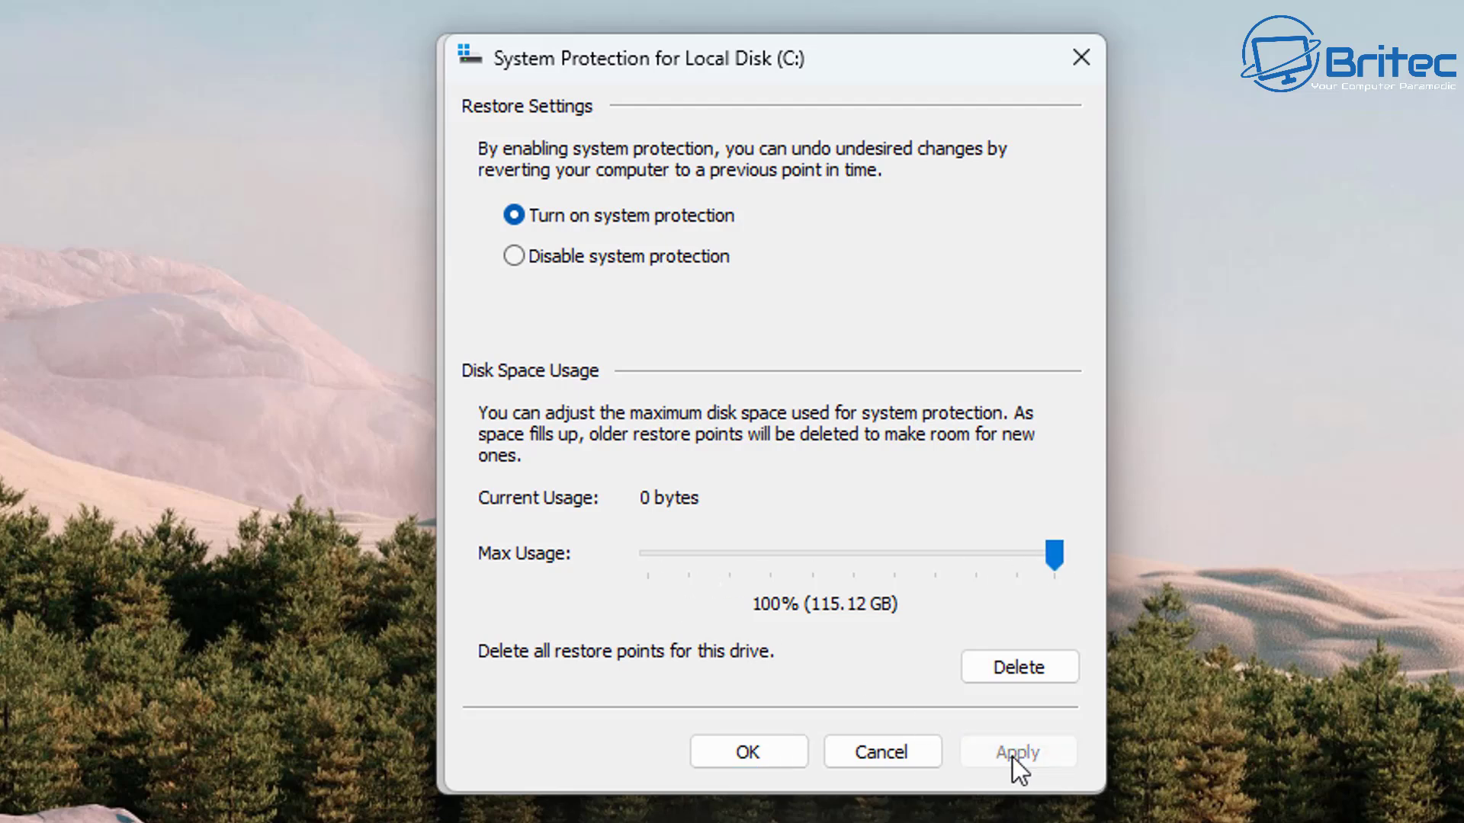
{"action": "left_click_drag", "start_coordinate": [1054, 550], "coordinate": [665, 558]}
{"action": "left_click", "coordinate": [1011, 751]}
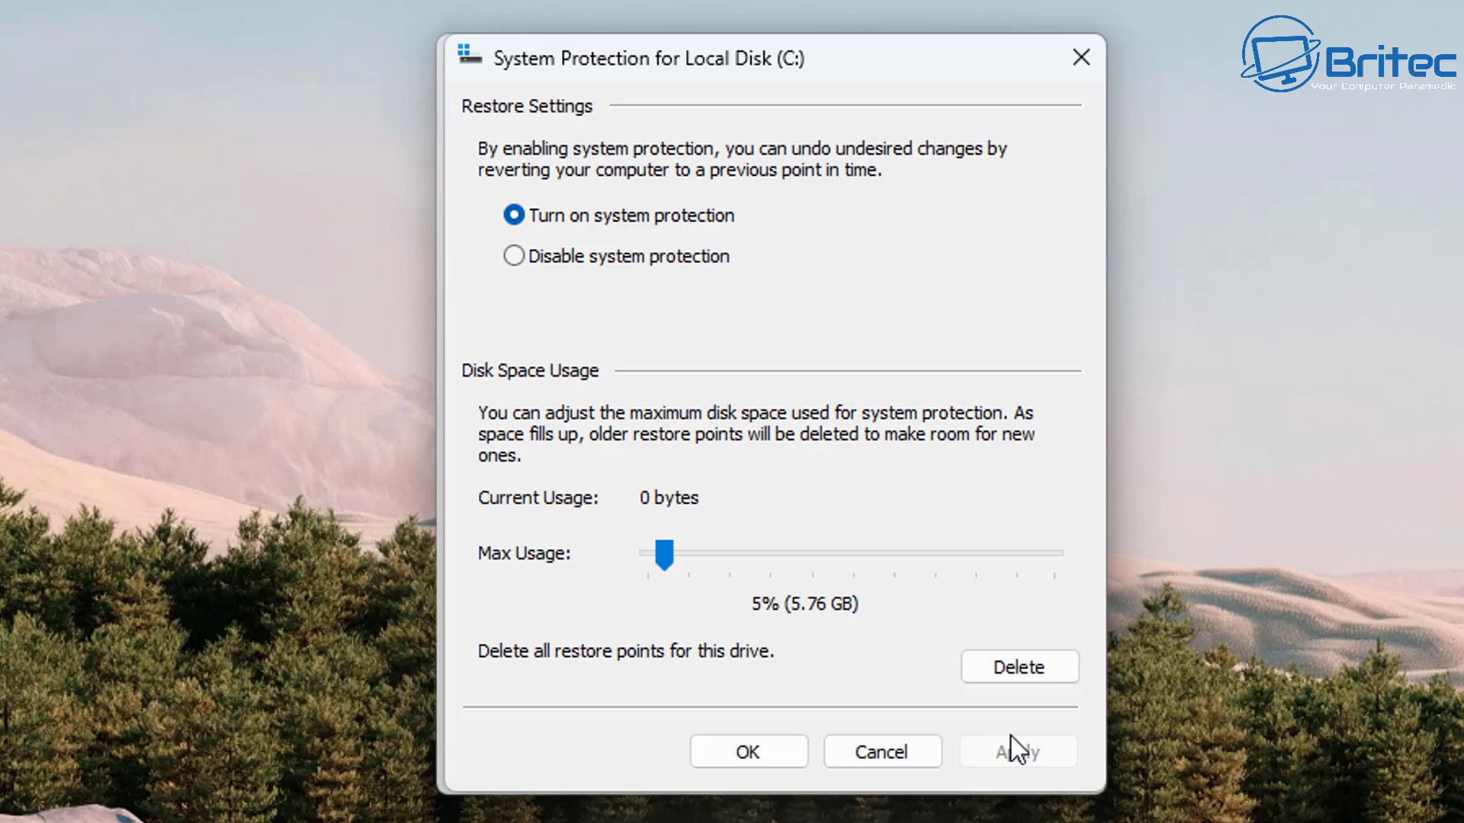
{"action": "left_click", "coordinate": [740, 739]}
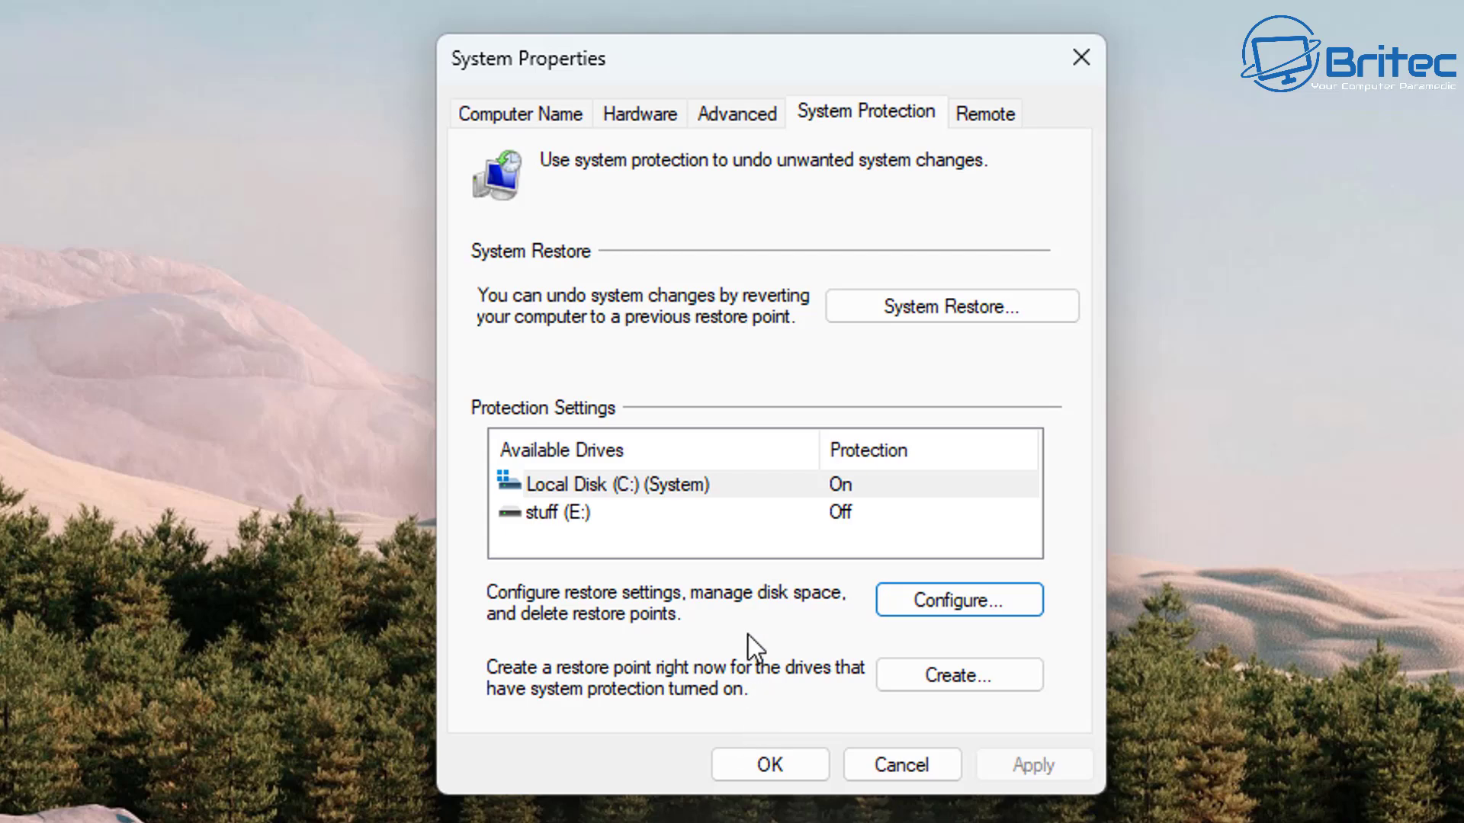
Create a system restore point described as "Before Tweaks".
{"action": "left_click", "coordinate": [954, 679]}
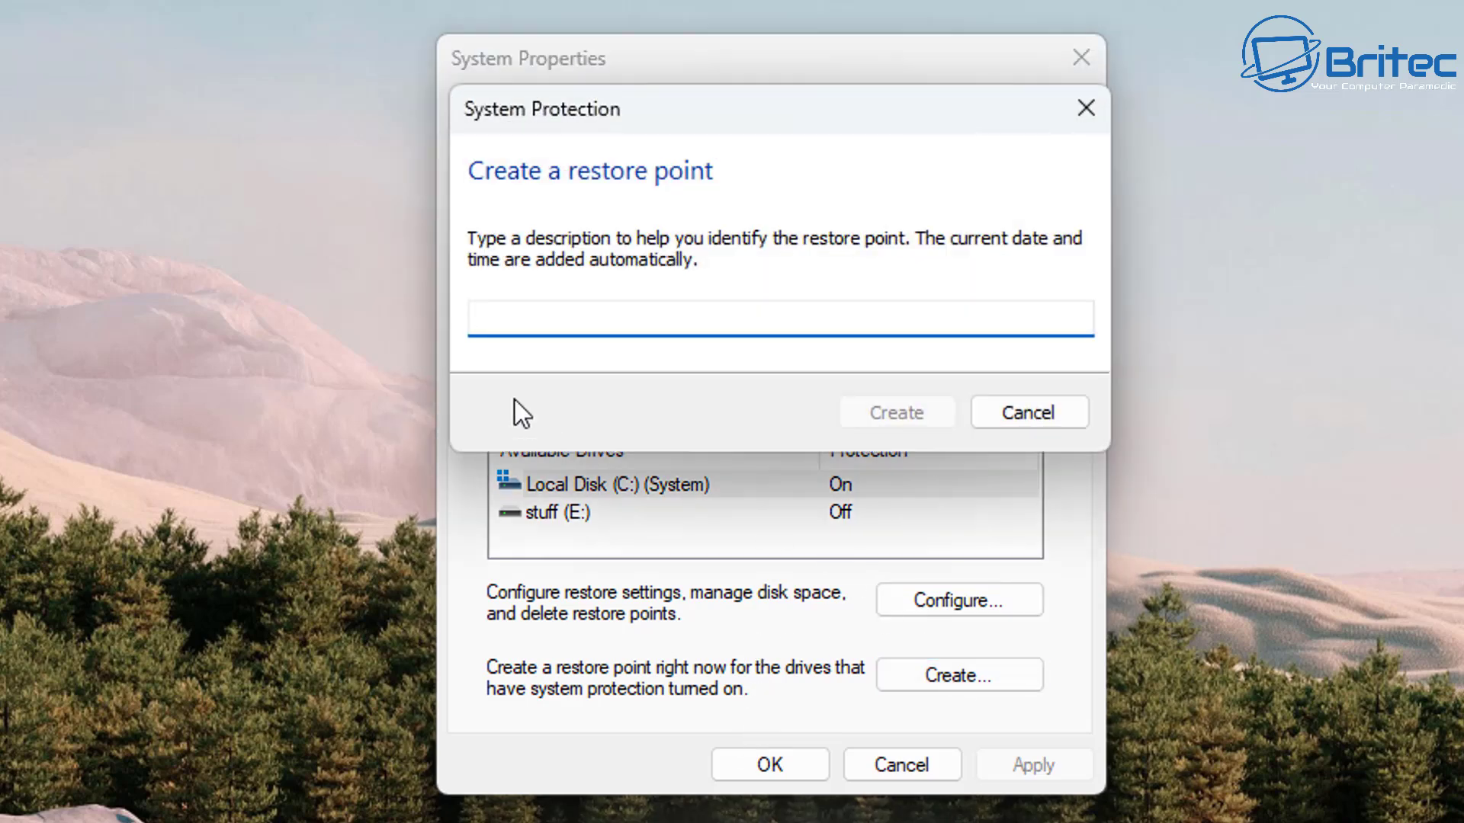
{"action": "type", "text": "Before"}
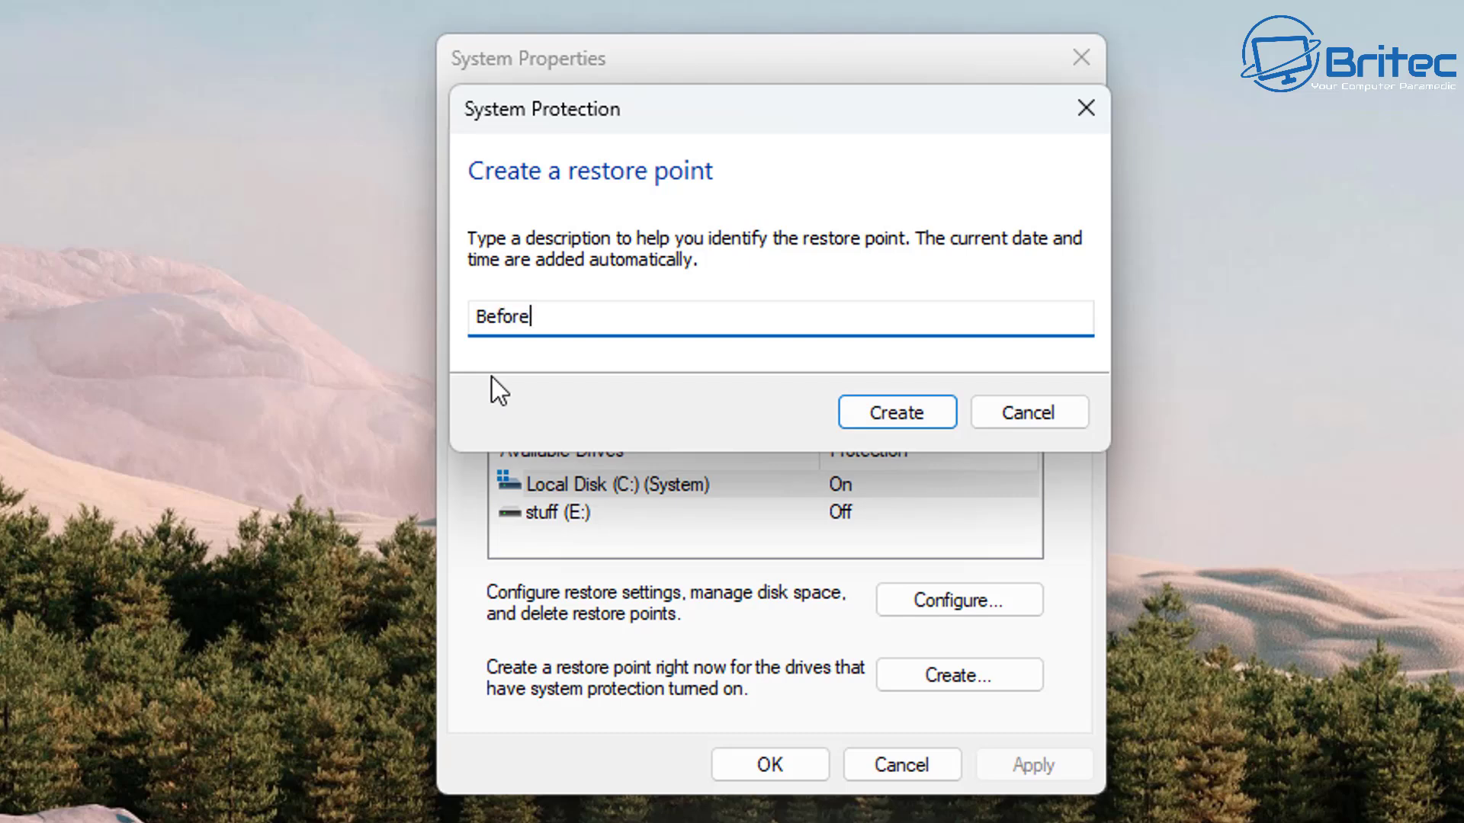
{"action": "type", "text": " Tweaks"}
{"action": "left_click", "coordinate": [927, 406]}
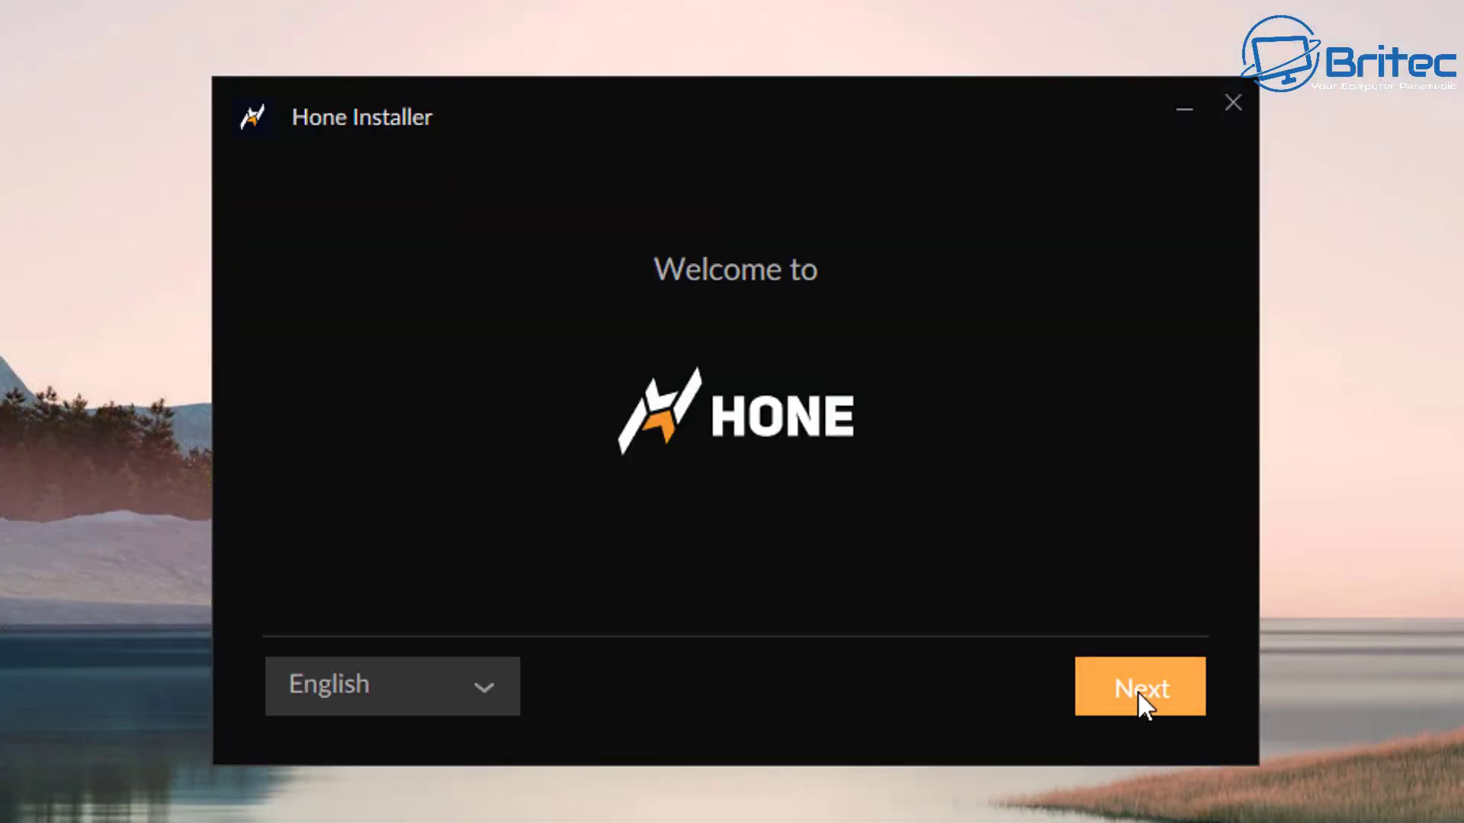
Proceed through the Hone installer in English, accepting the terms and age confirmation and keeping the default installation folder.
{"action": "left_click", "coordinate": [1141, 705]}
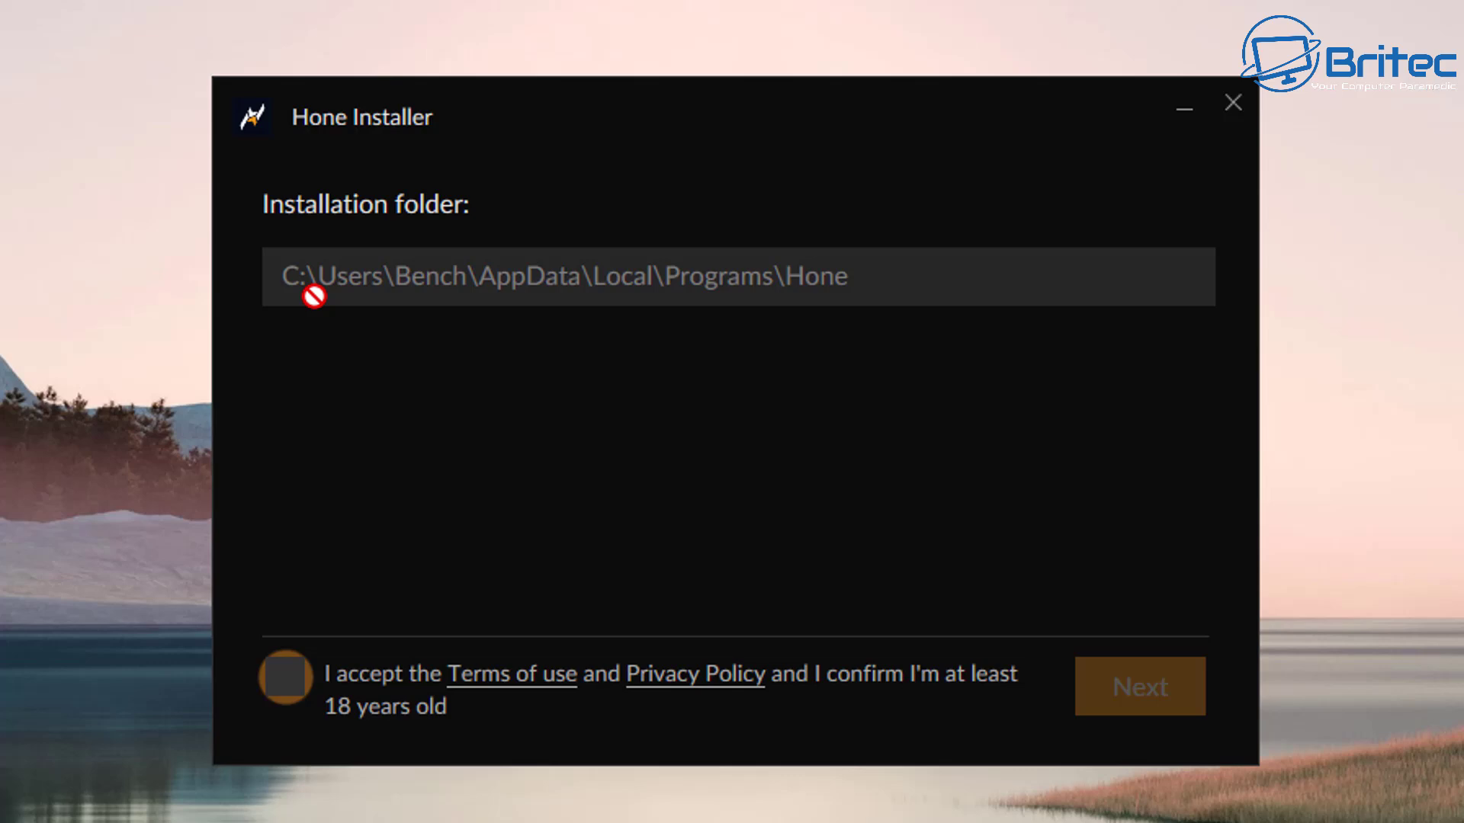
{"action": "left_click", "coordinate": [294, 698]}
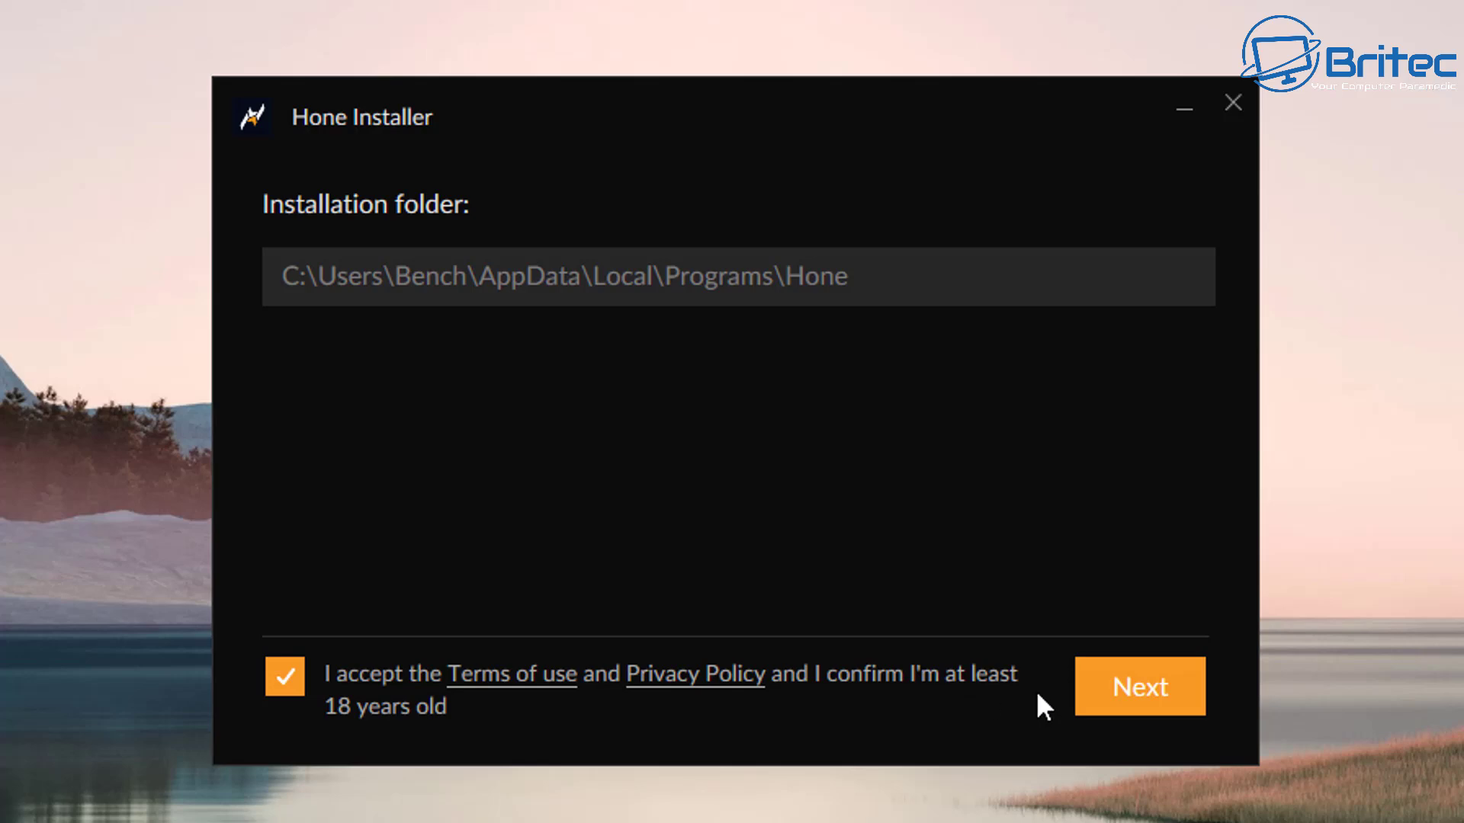
{"action": "left_click", "coordinate": [1173, 692]}
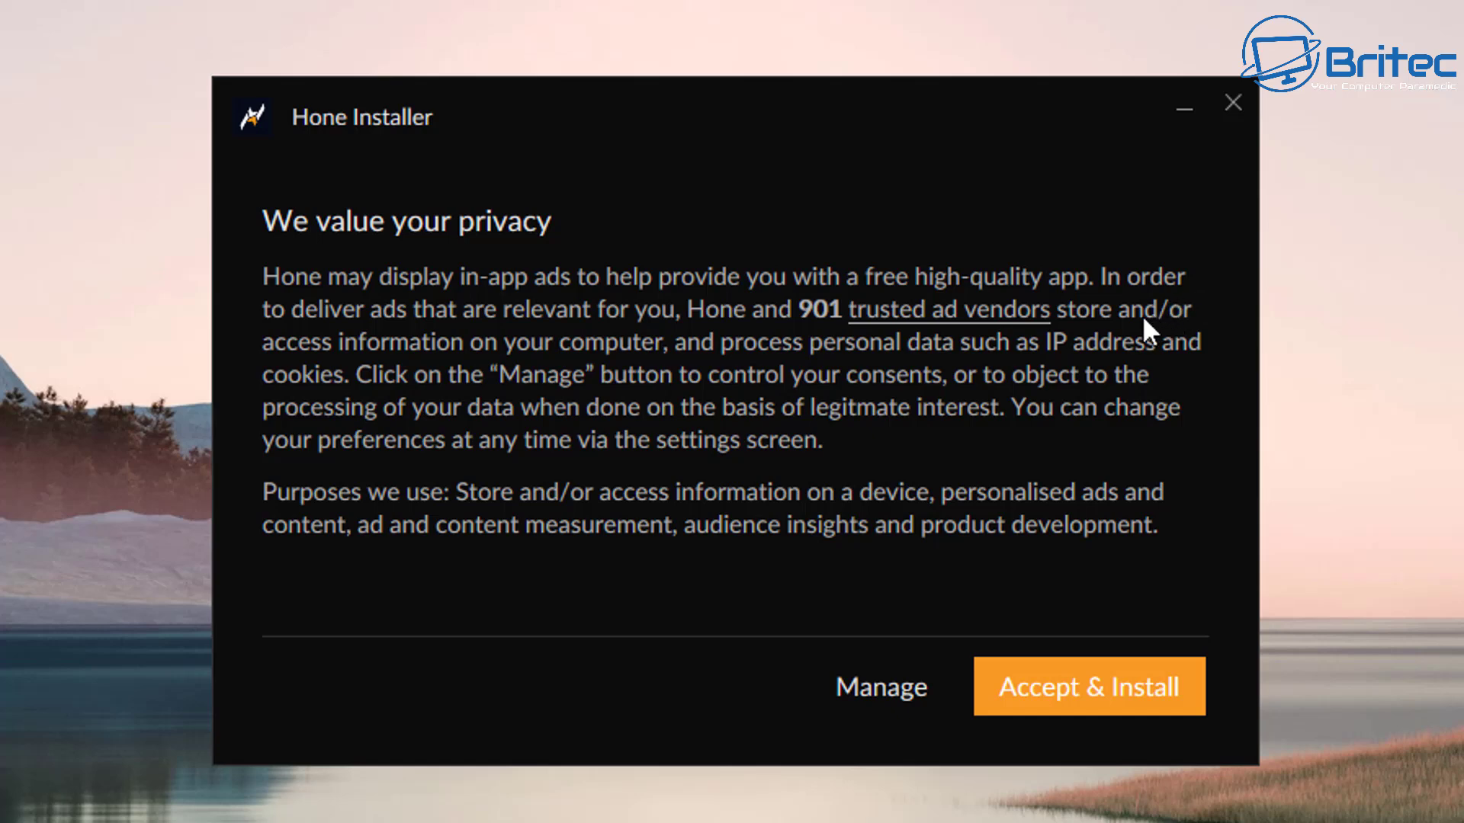
Open the installer's ad consent management and examine the Purposes, Features and Vendors lists.
{"action": "left_click", "coordinate": [1104, 694]}
{"action": "left_click", "coordinate": [875, 680]}
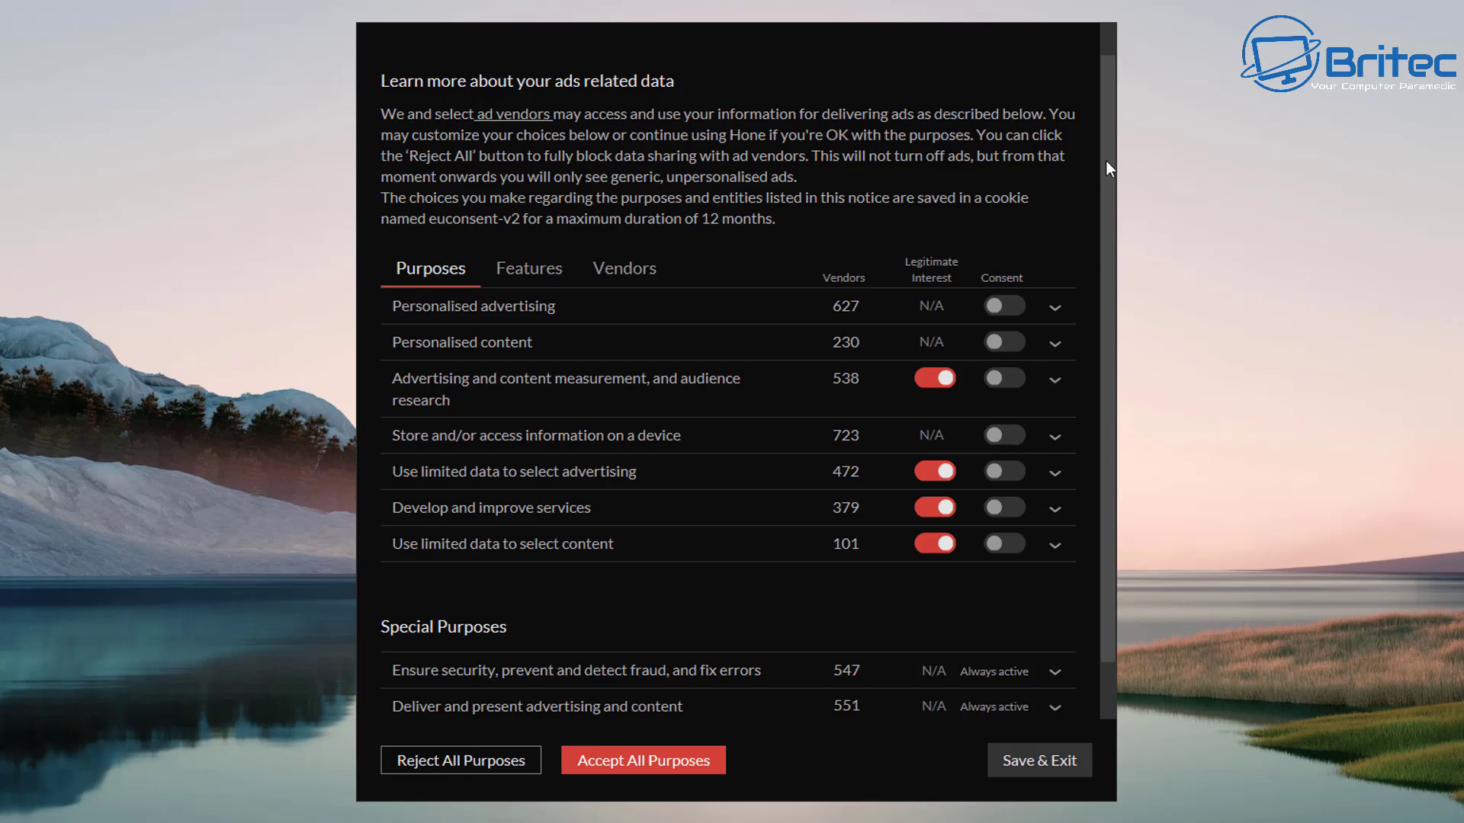
{"action": "scroll", "coordinate": [1105, 160], "scroll_direction": "down", "scroll_amount": 1}
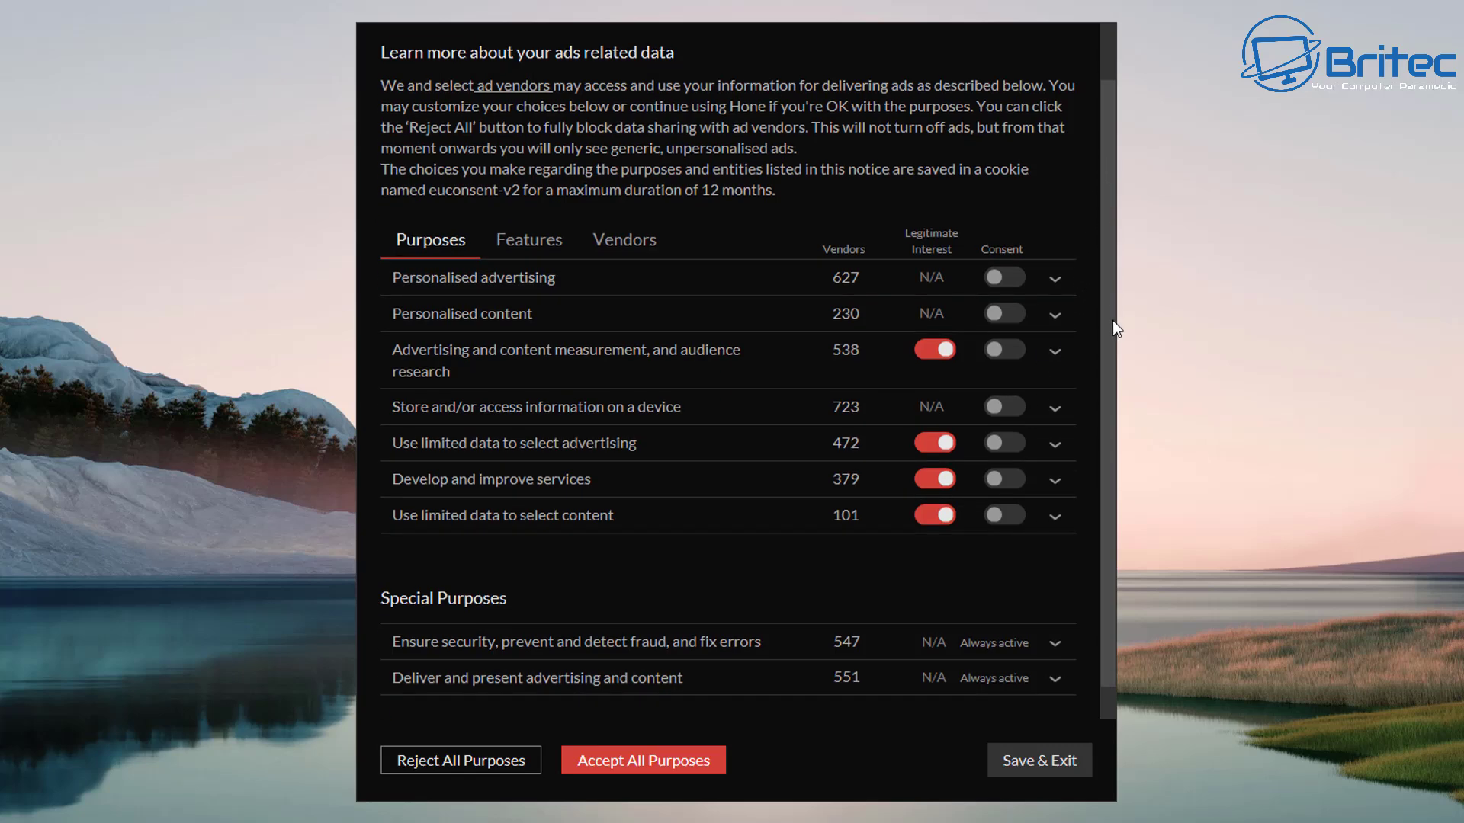
{"action": "scroll", "coordinate": [1107, 152], "scroll_direction": "up", "scroll_amount": 1}
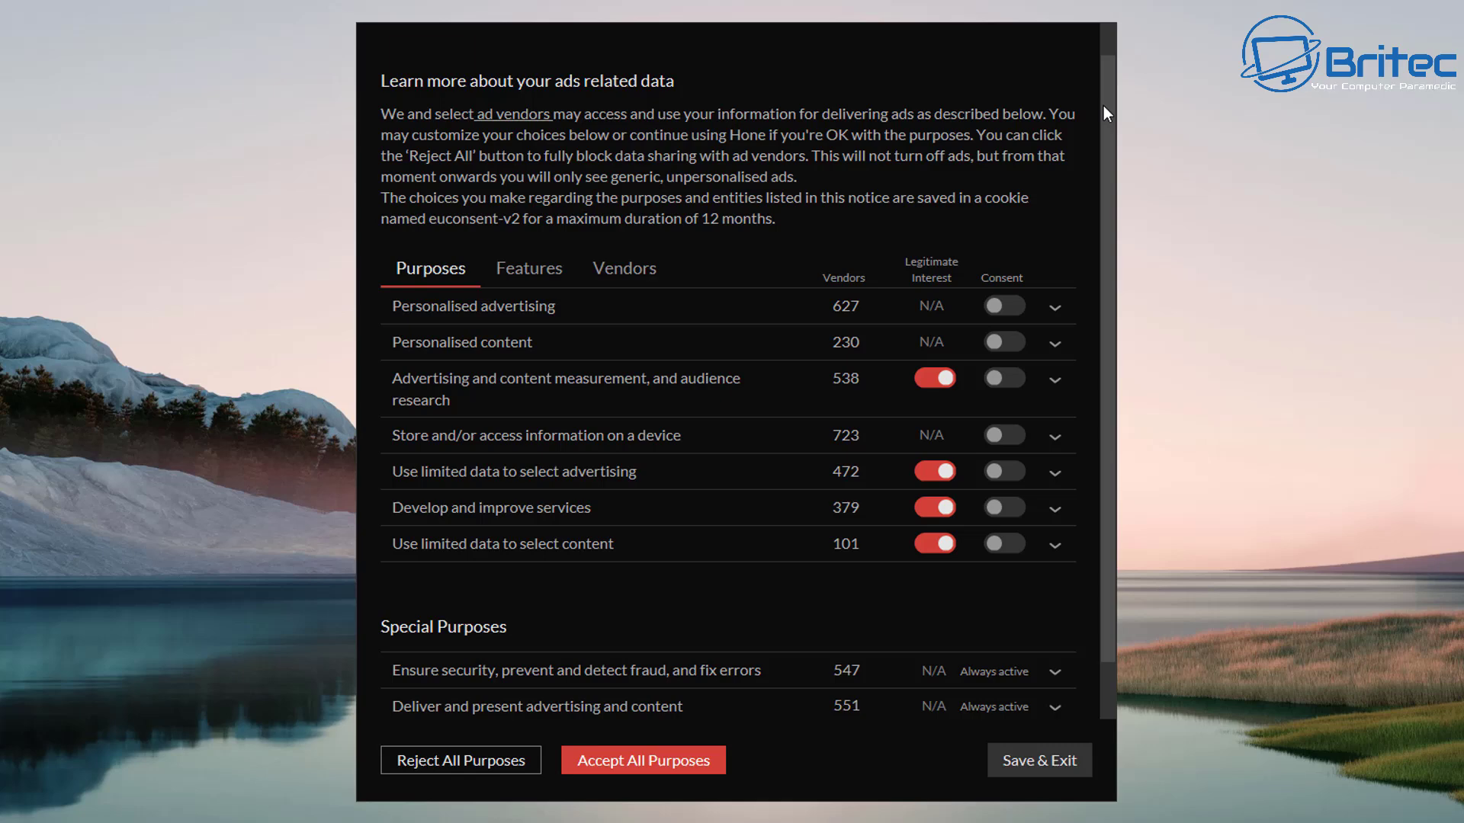
{"action": "left_click", "coordinate": [554, 281]}
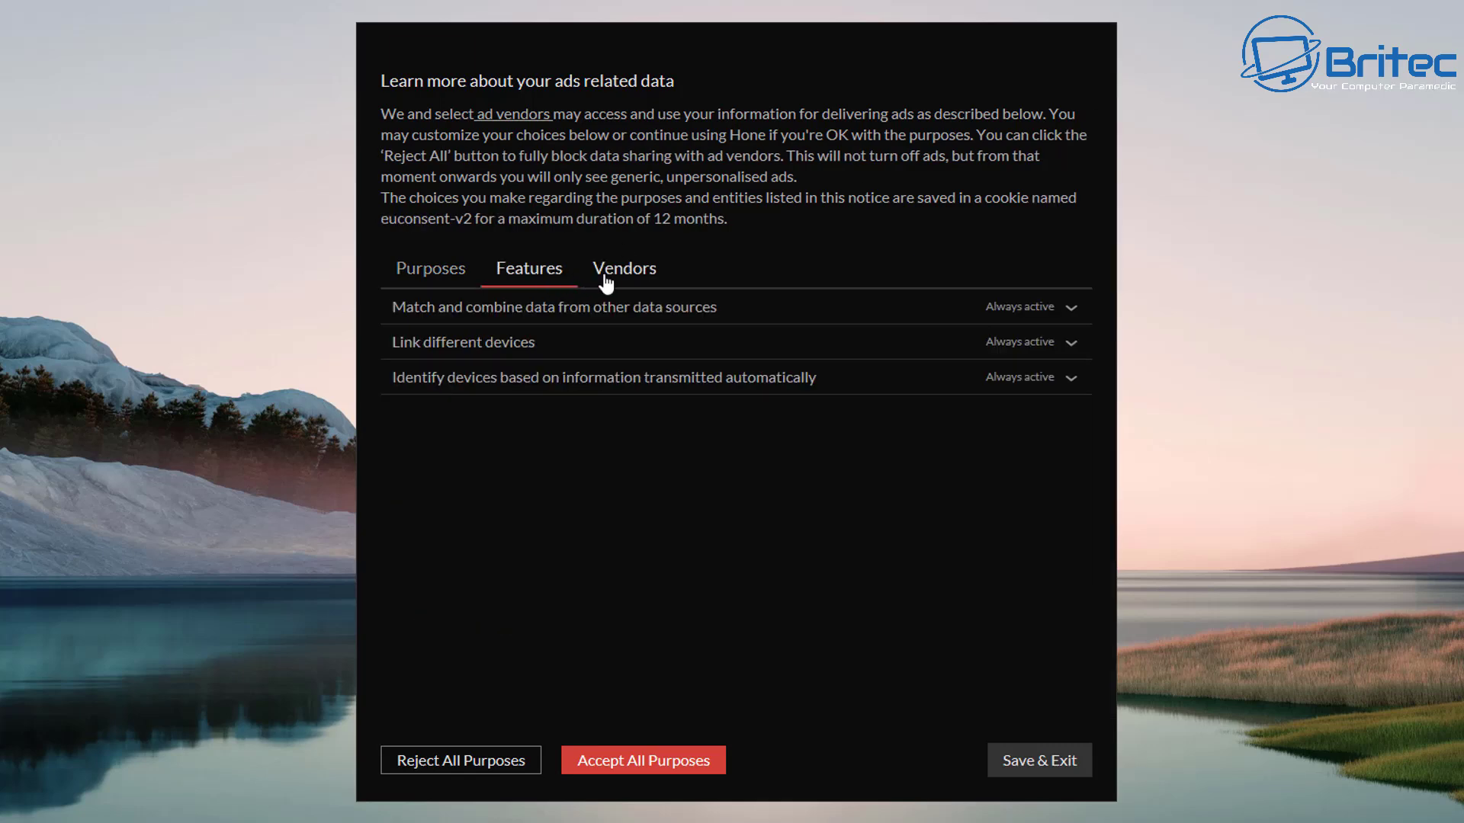
{"action": "left_click", "coordinate": [634, 280]}
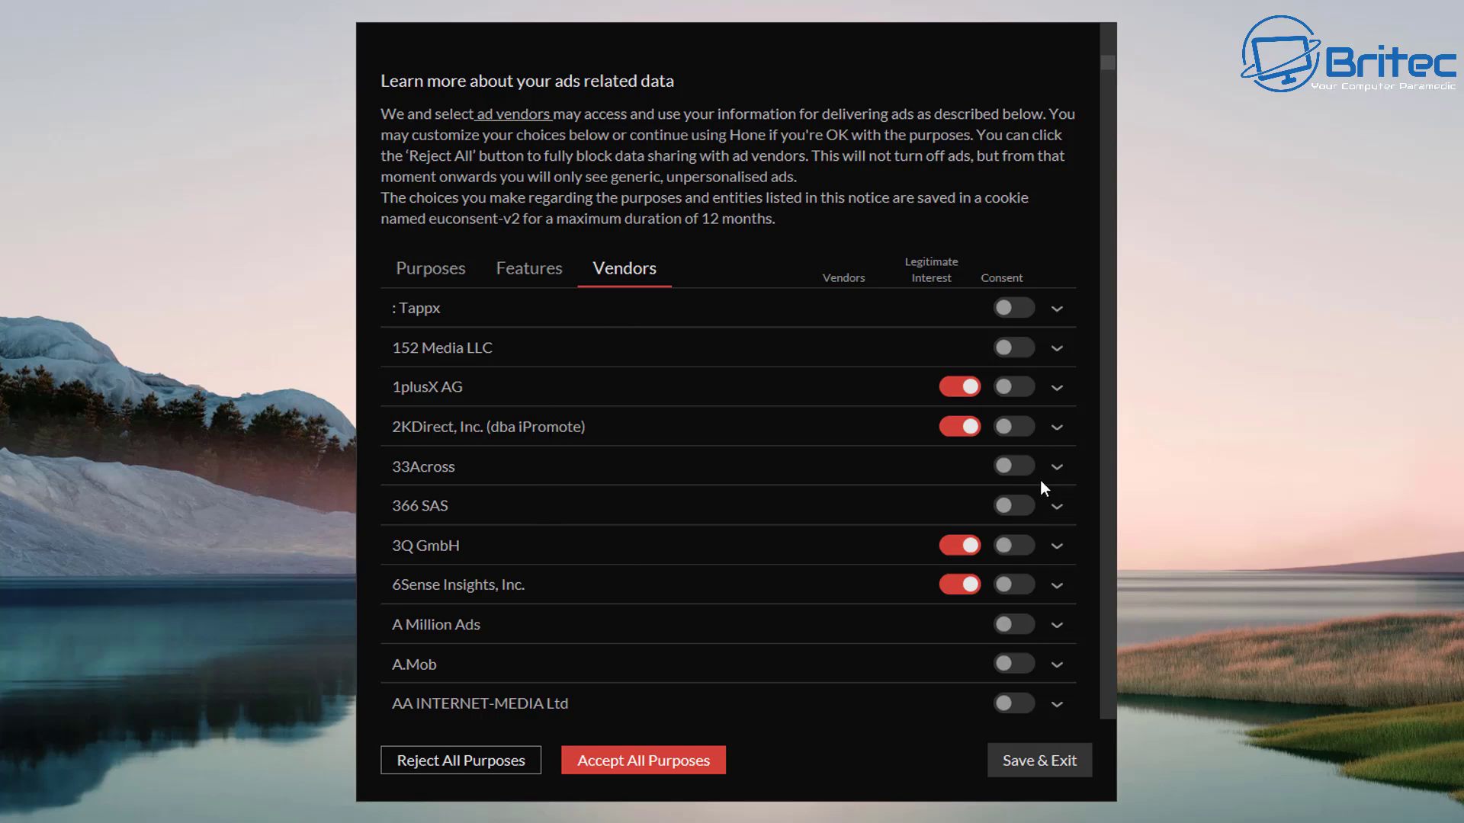
{"action": "scroll", "coordinate": [1040, 480], "scroll_direction": "down", "scroll_amount": 7}
{"action": "scroll", "coordinate": [1040, 485], "scroll_direction": "down", "scroll_amount": 10}
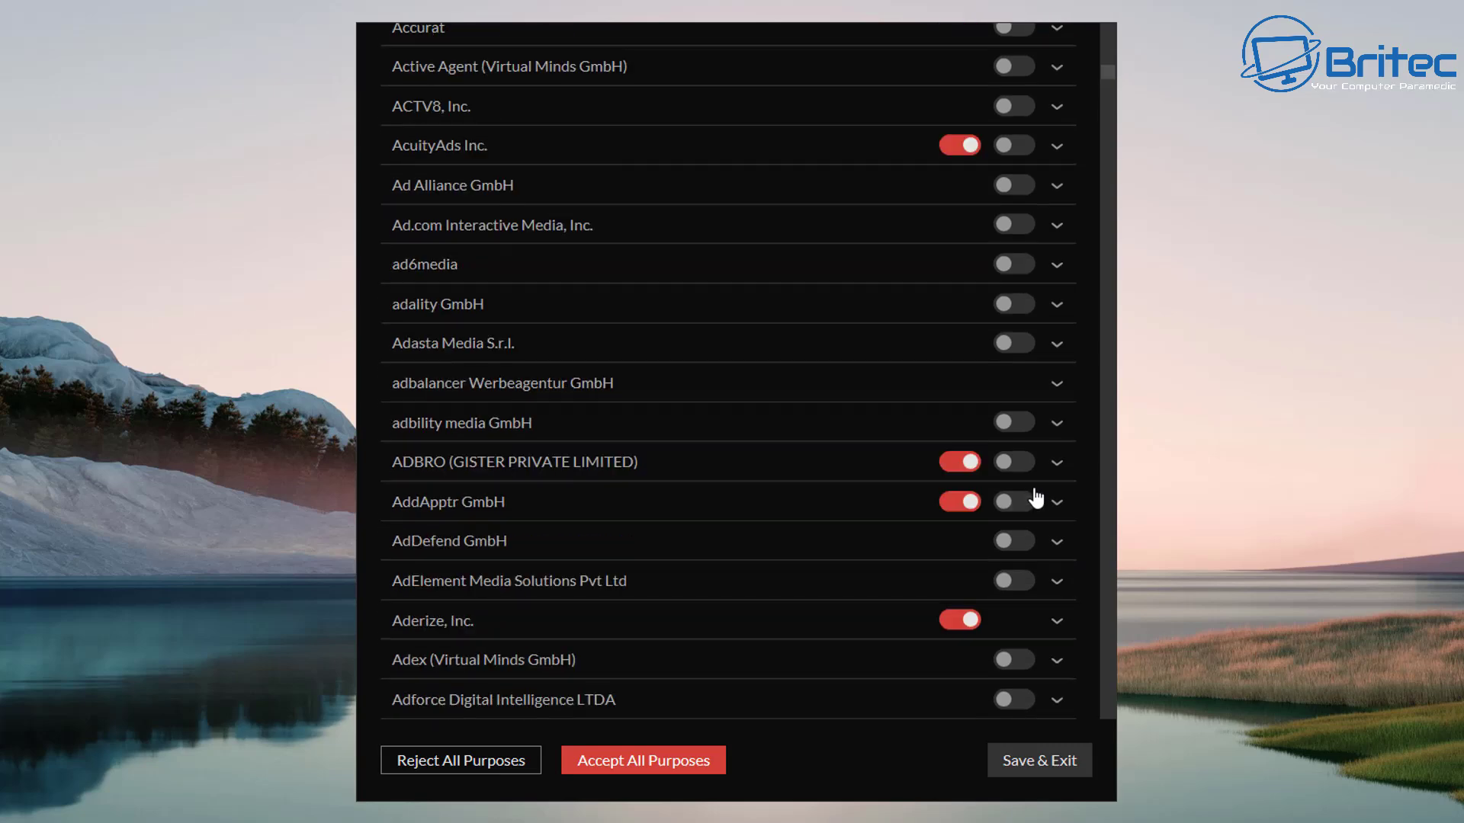
{"action": "scroll", "coordinate": [1030, 491], "scroll_direction": "down", "scroll_amount": 4}
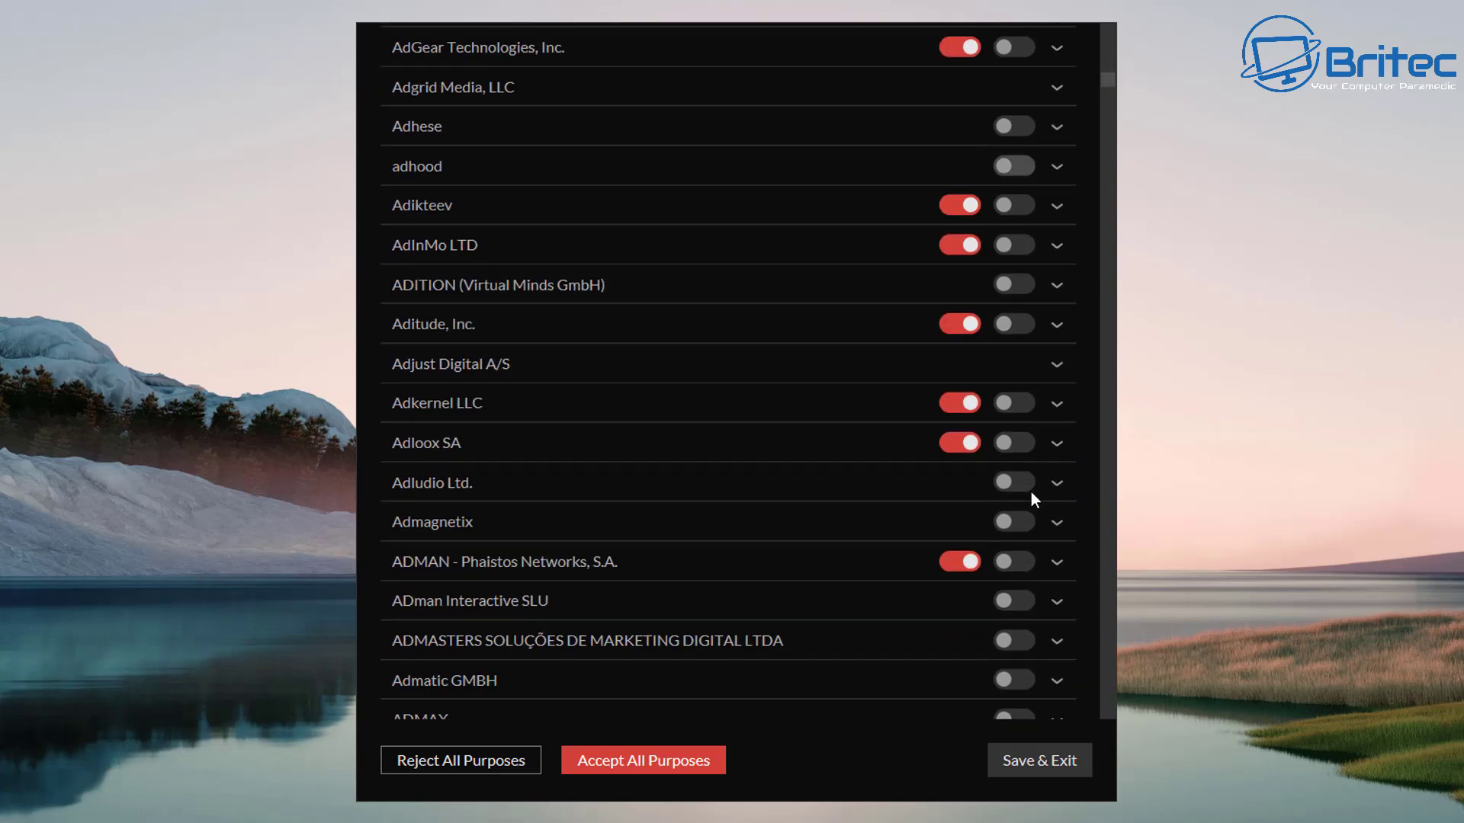
{"action": "scroll", "coordinate": [1031, 492], "scroll_direction": "down", "scroll_amount": 4}
{"action": "scroll", "coordinate": [1030, 491], "scroll_direction": "down", "scroll_amount": 9}
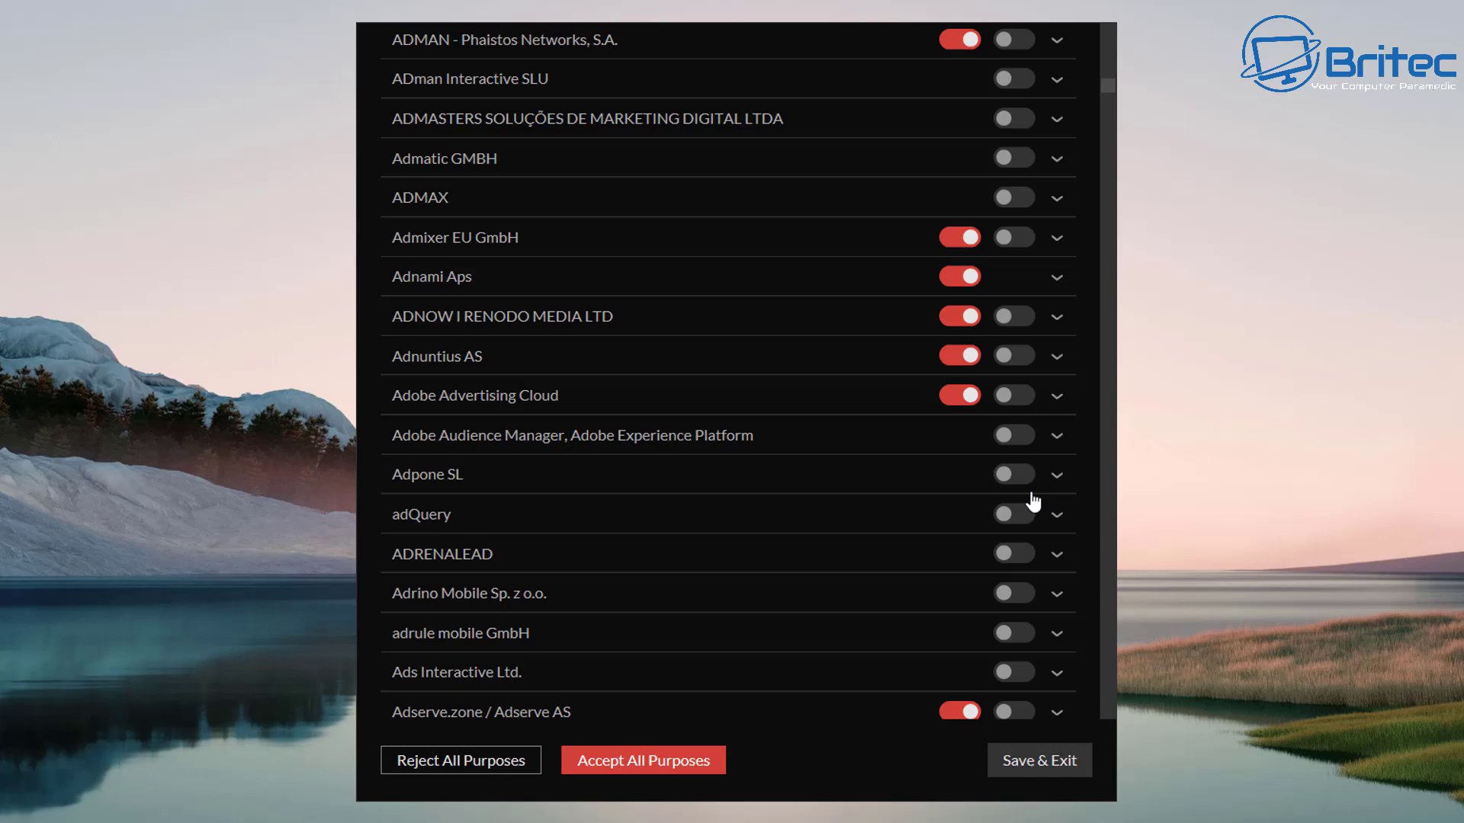
{"action": "scroll", "coordinate": [1032, 501], "scroll_direction": "down", "scroll_amount": 20}
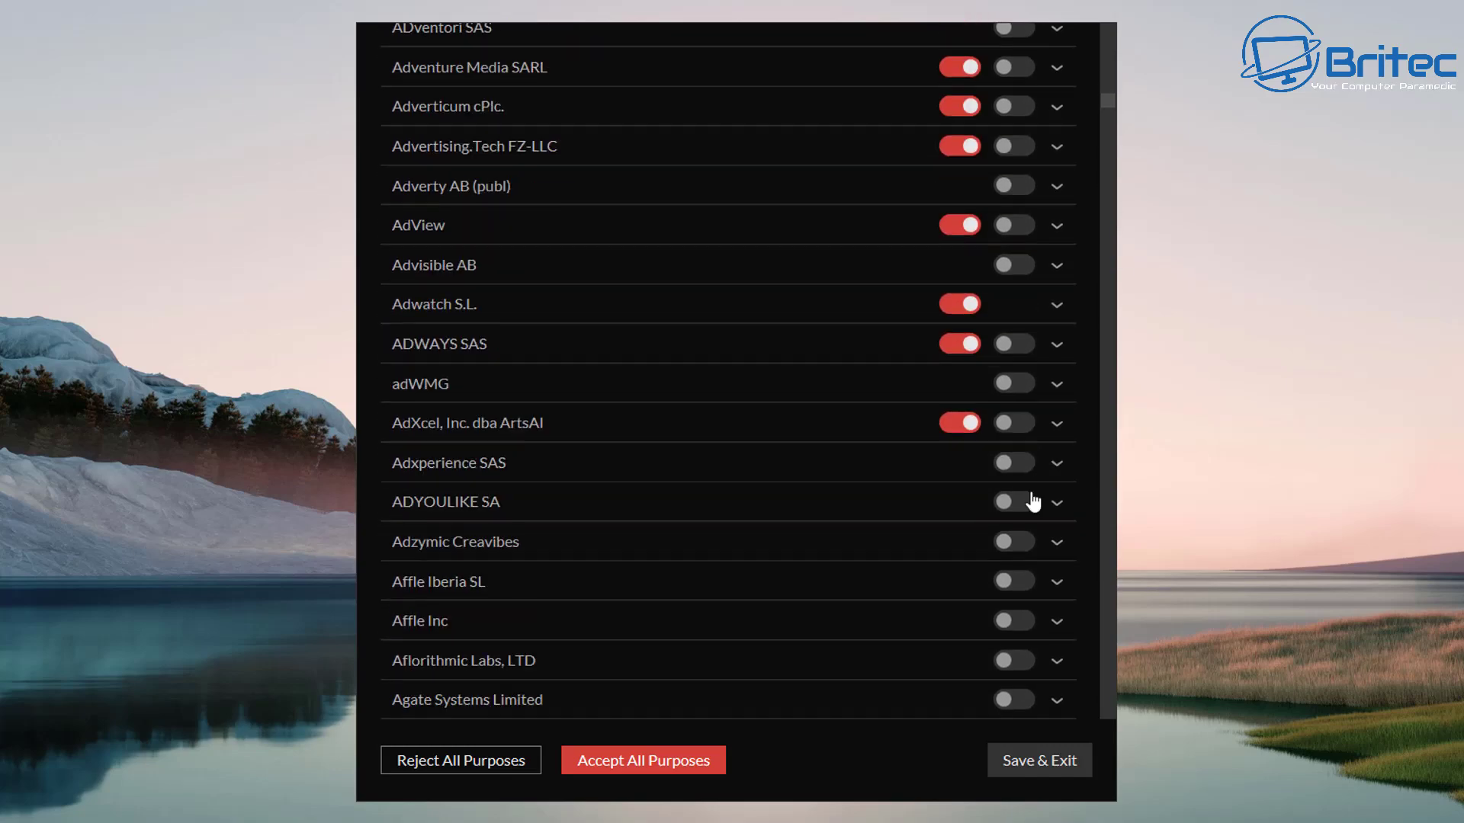
{"action": "scroll", "coordinate": [1030, 492], "scroll_direction": "down", "scroll_amount": 17}
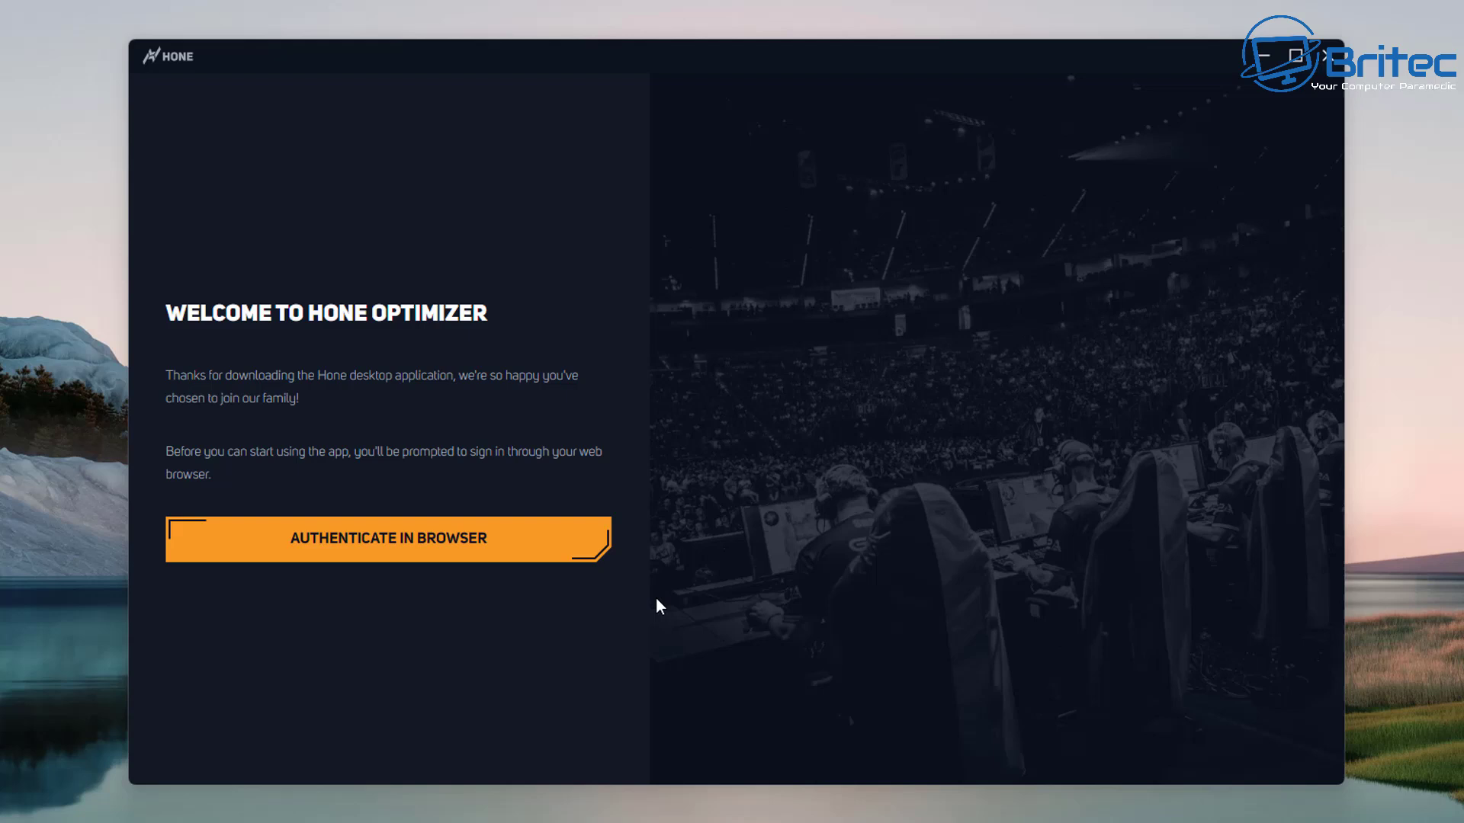
Authenticate Hone in the browser, always using Microsoft Edge for https links, and authorise its access to the Discord account.
{"action": "left_click", "coordinate": [389, 545]}
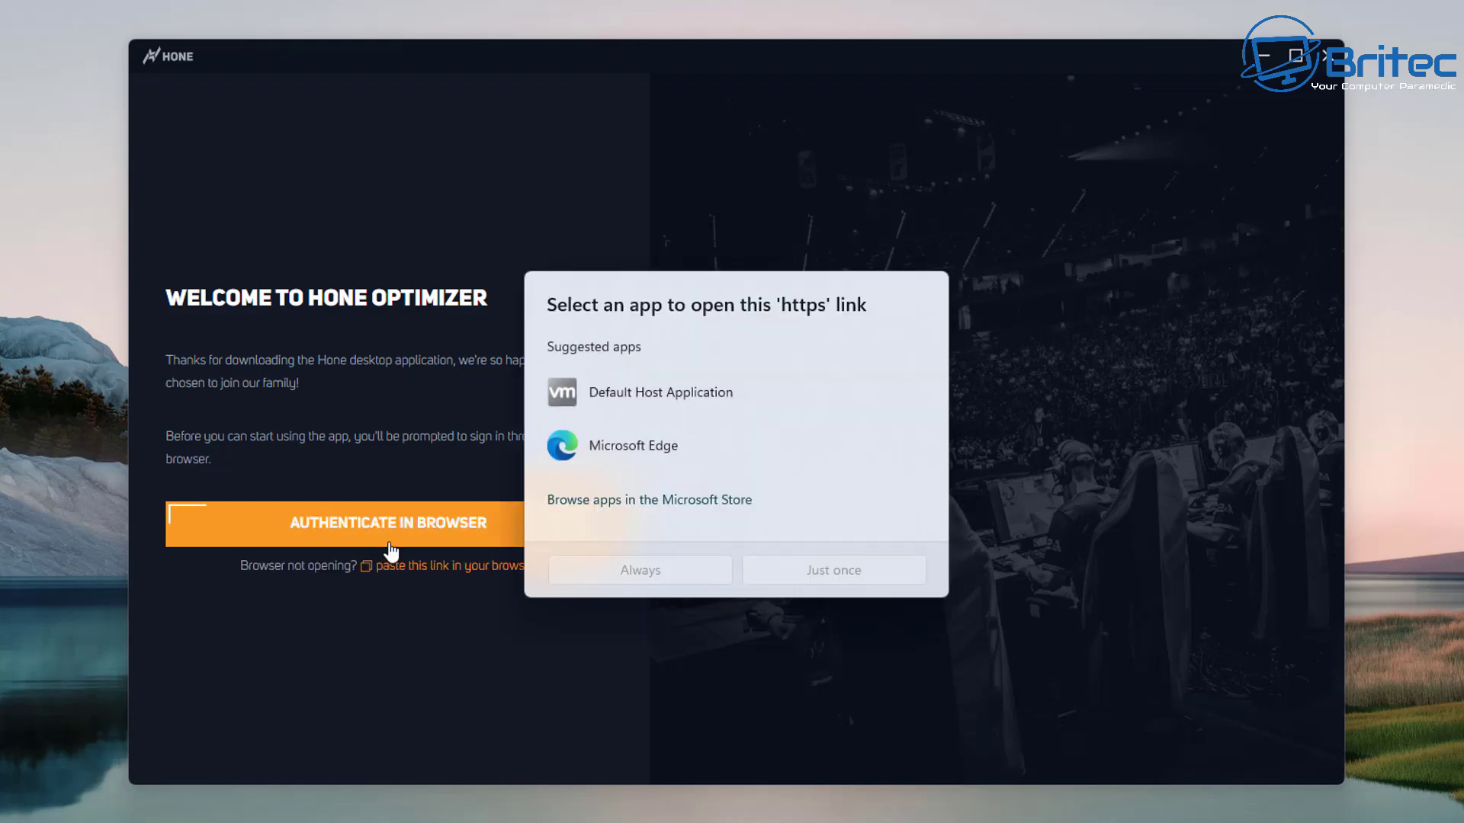
{"action": "left_click", "coordinate": [660, 446]}
{"action": "left_click", "coordinate": [630, 574]}
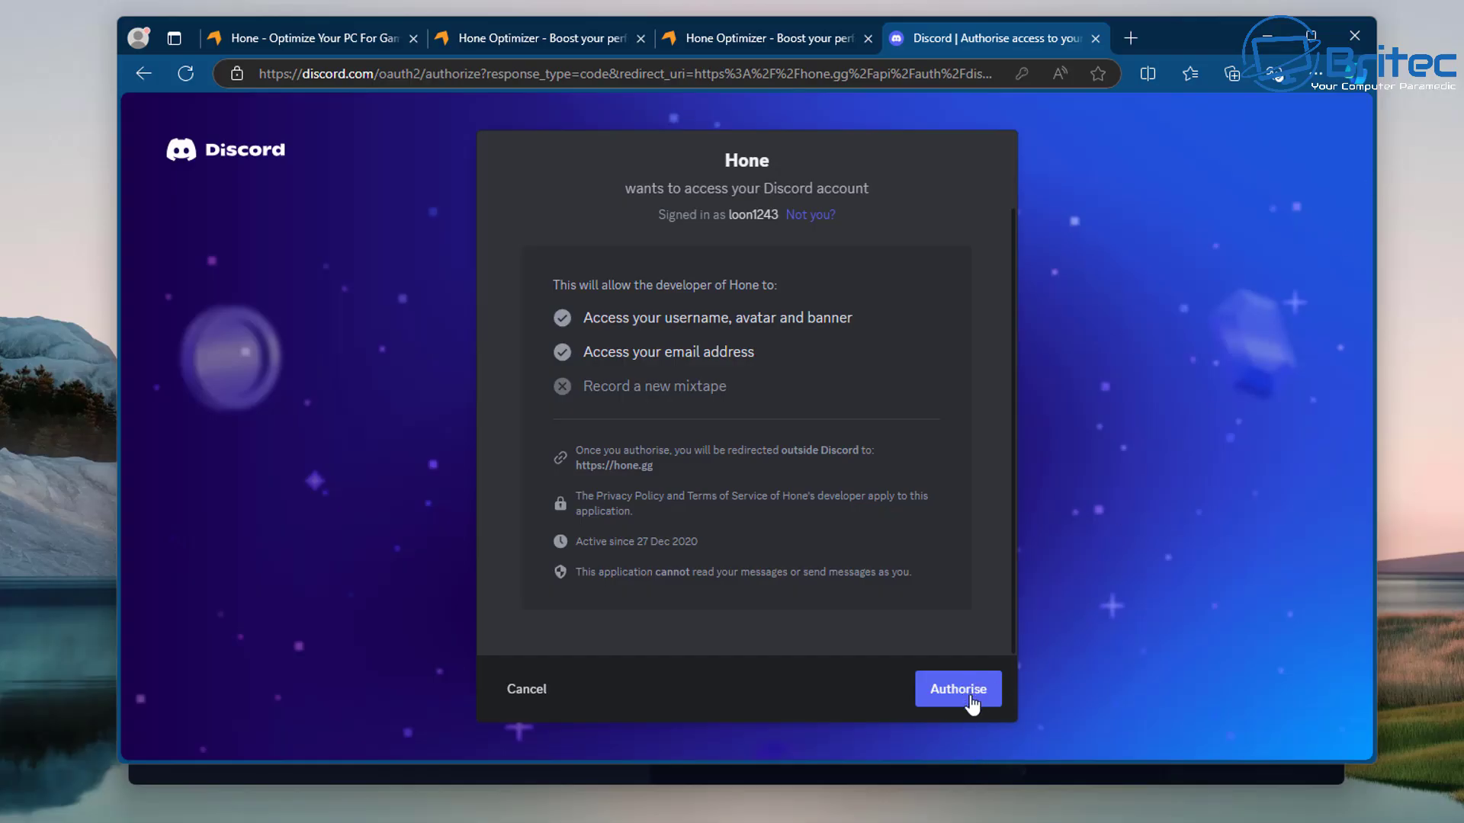
{"action": "left_click", "coordinate": [970, 696]}
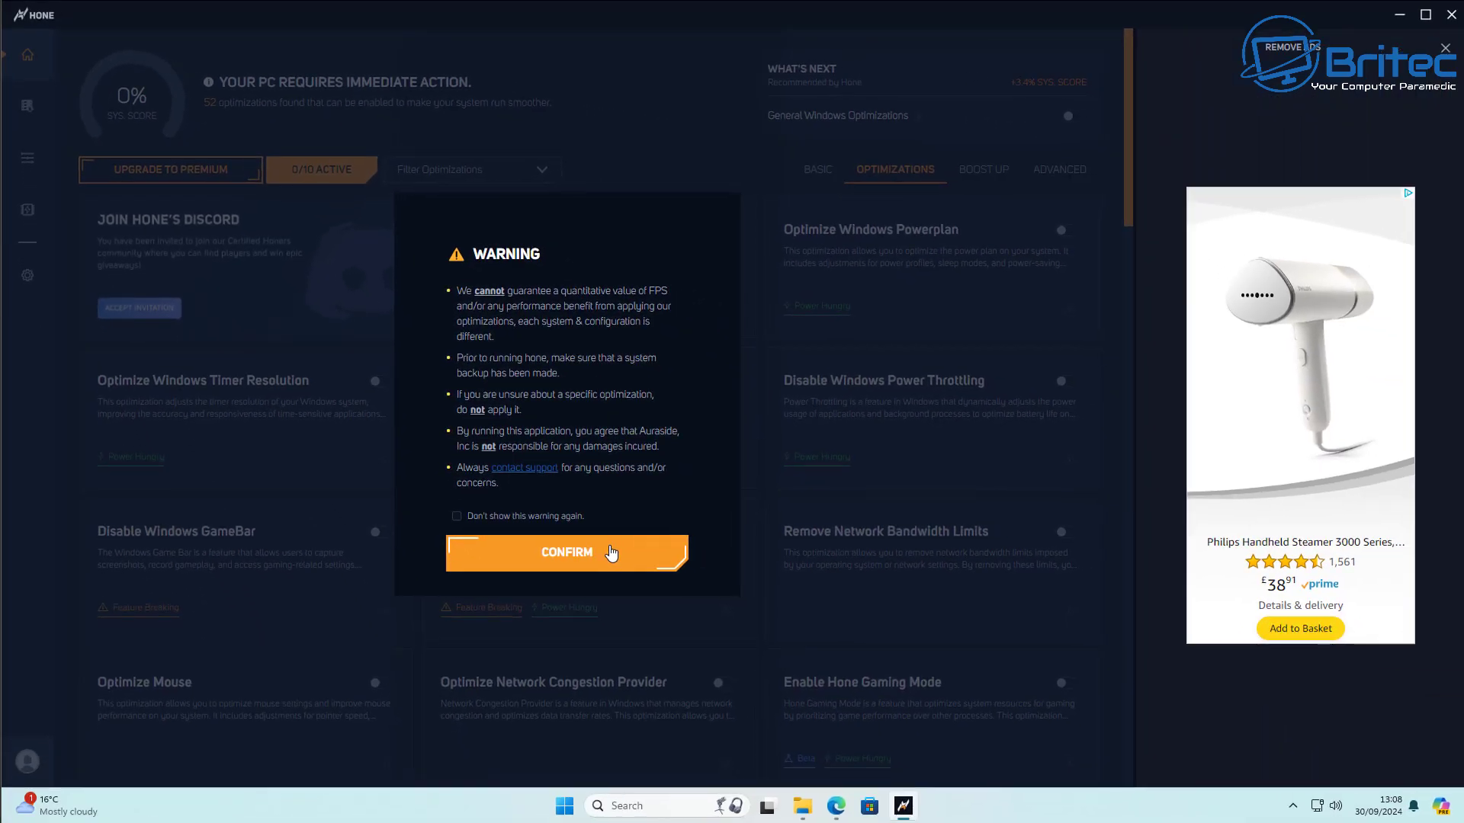
Confirm Hone's startup warning and compare the Free and Premium plans offered for removing ads.
{"action": "left_click", "coordinate": [538, 560]}
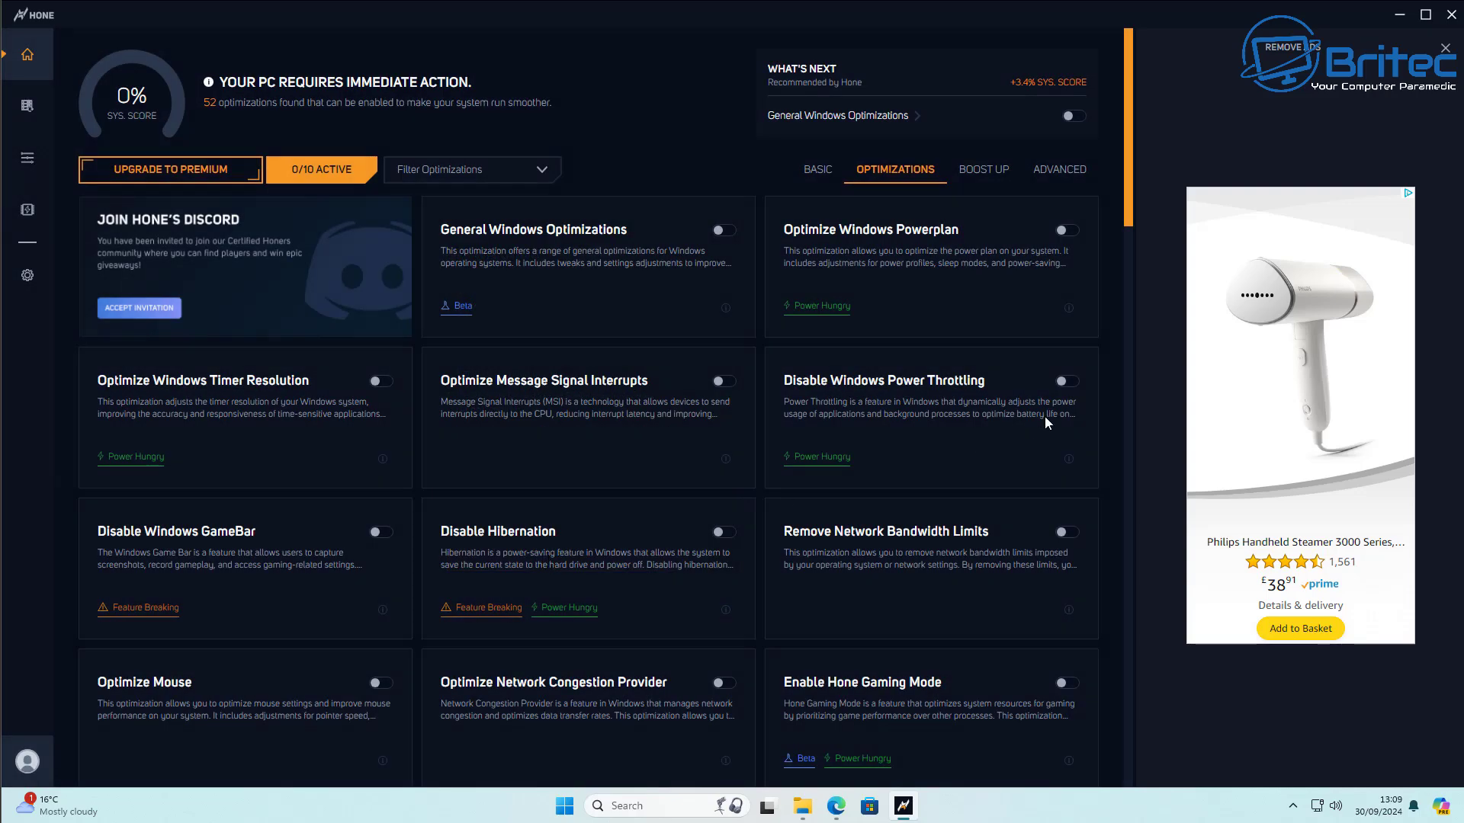
{"action": "left_click", "coordinate": [1288, 47]}
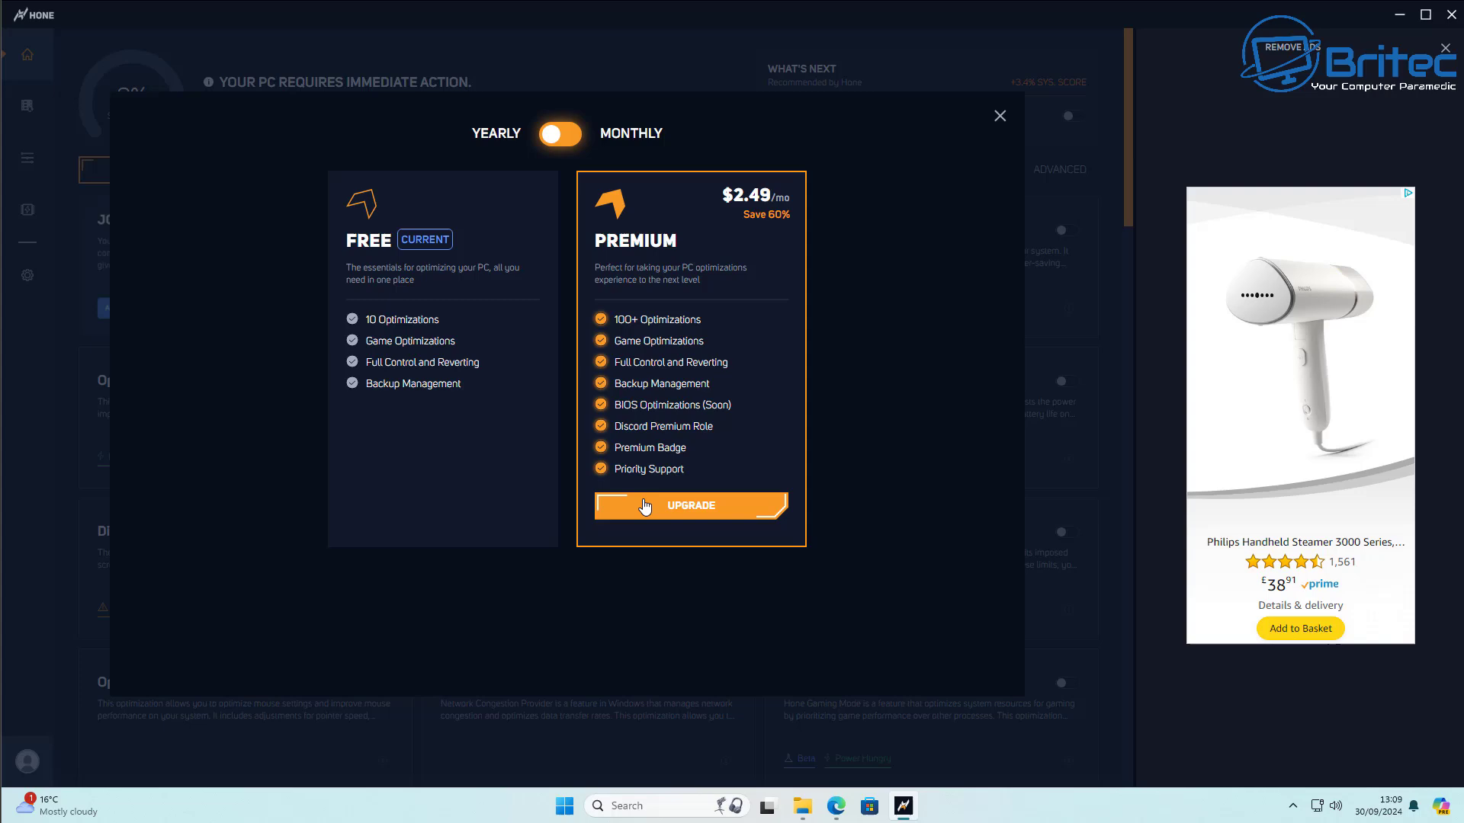
{"action": "left_click", "coordinate": [999, 117]}
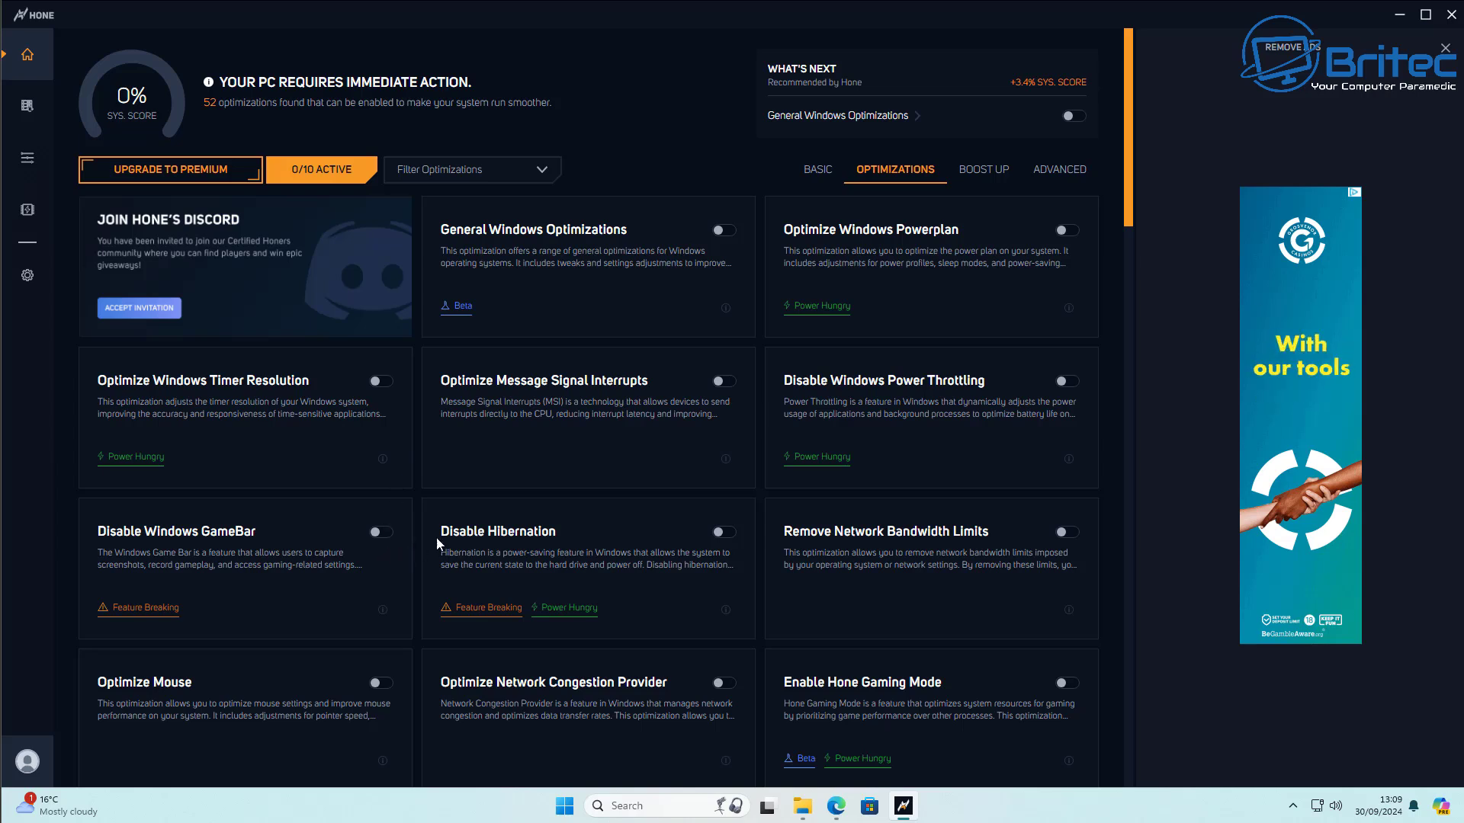
Look through Hone's System Backups, Game Settings and BIOS Optimizations pages.
{"action": "left_click", "coordinate": [29, 116]}
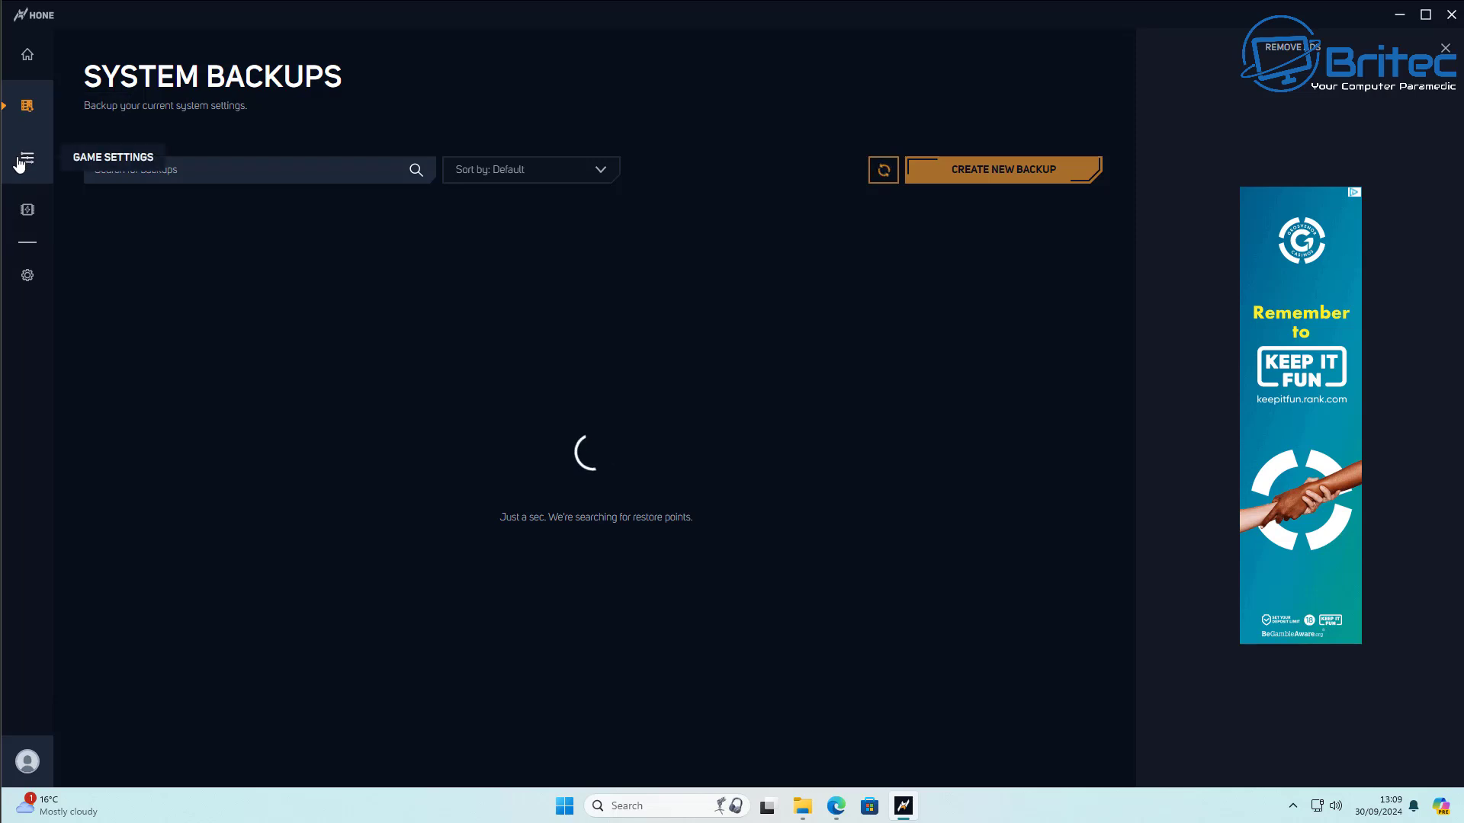
{"action": "left_click", "coordinate": [21, 162]}
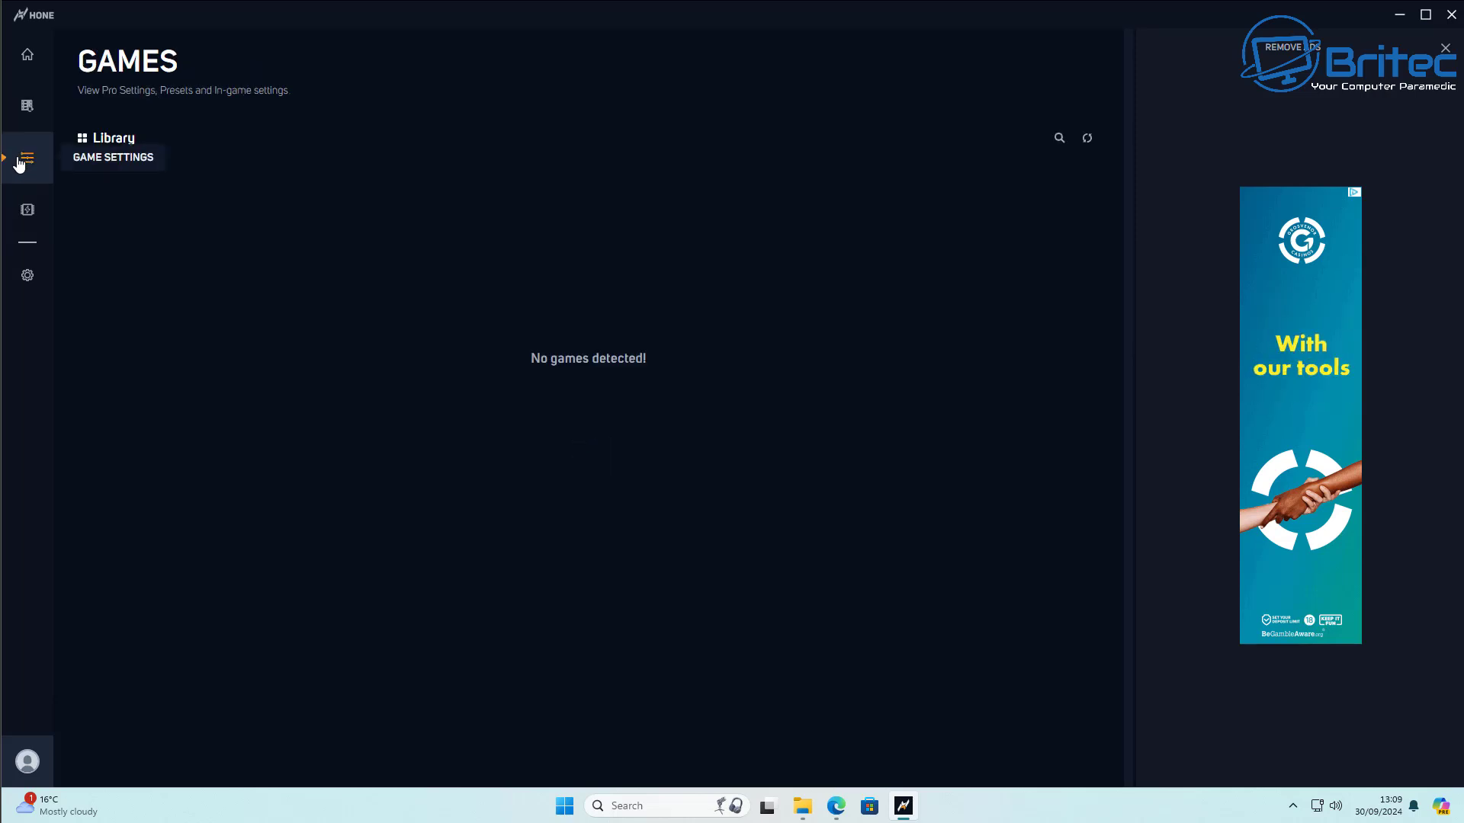
{"action": "left_click", "coordinate": [28, 210]}
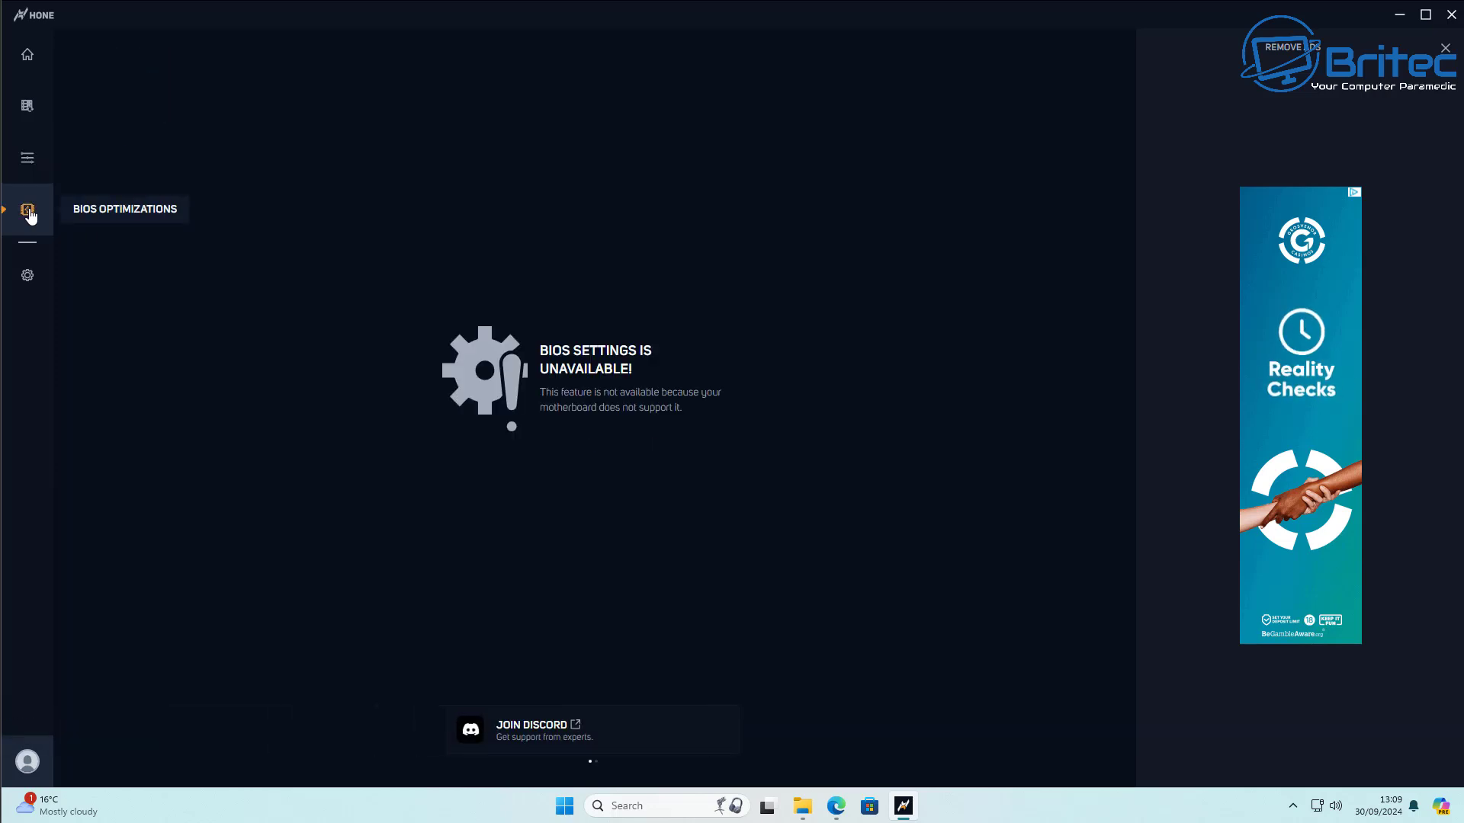
Enable General Windows Optimizations on Hone's home page and read its detailed description.
{"action": "left_click", "coordinate": [28, 54]}
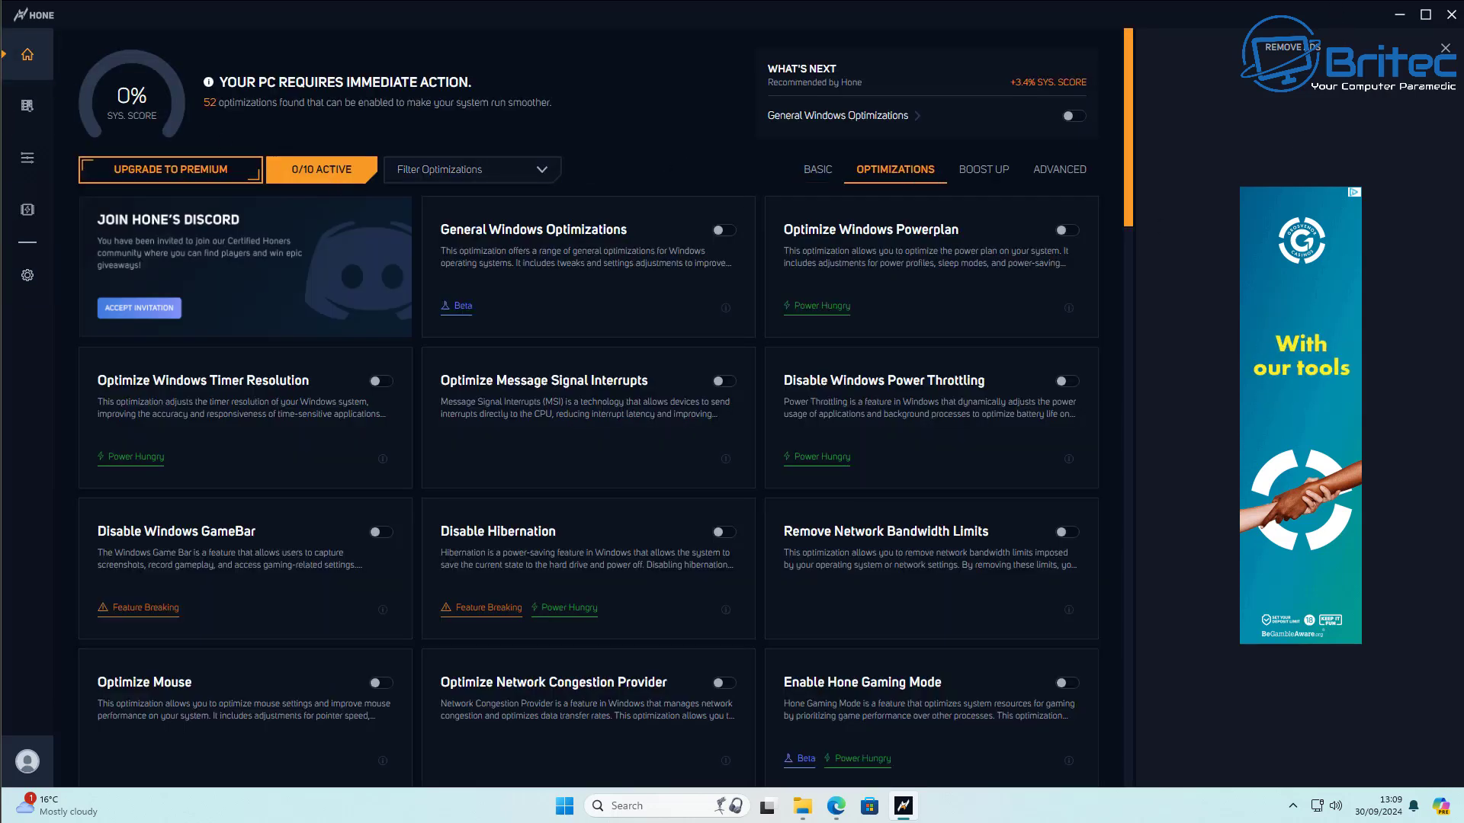
{"action": "left_click", "coordinate": [724, 231]}
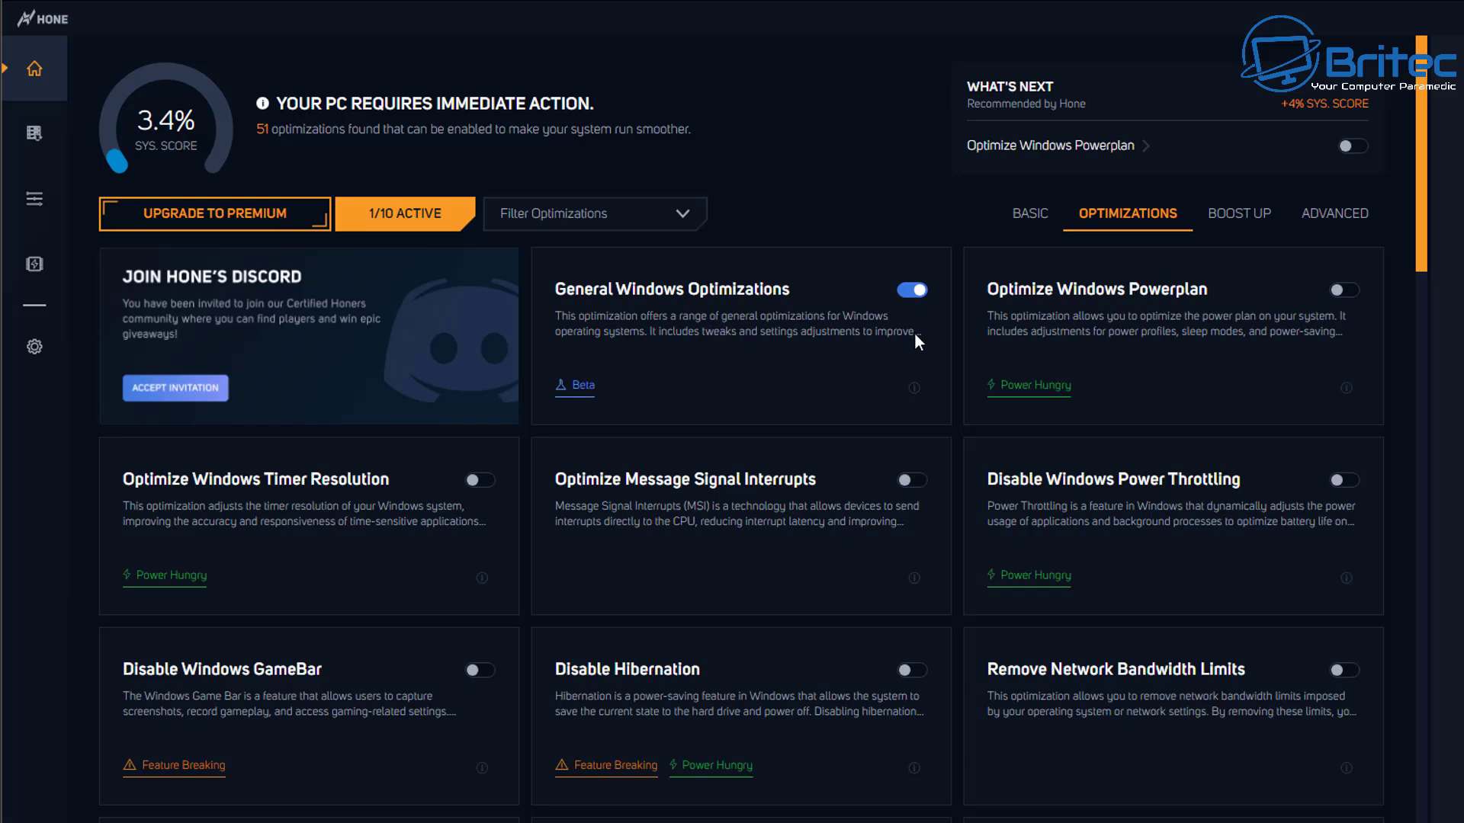
{"action": "left_click", "coordinate": [918, 395]}
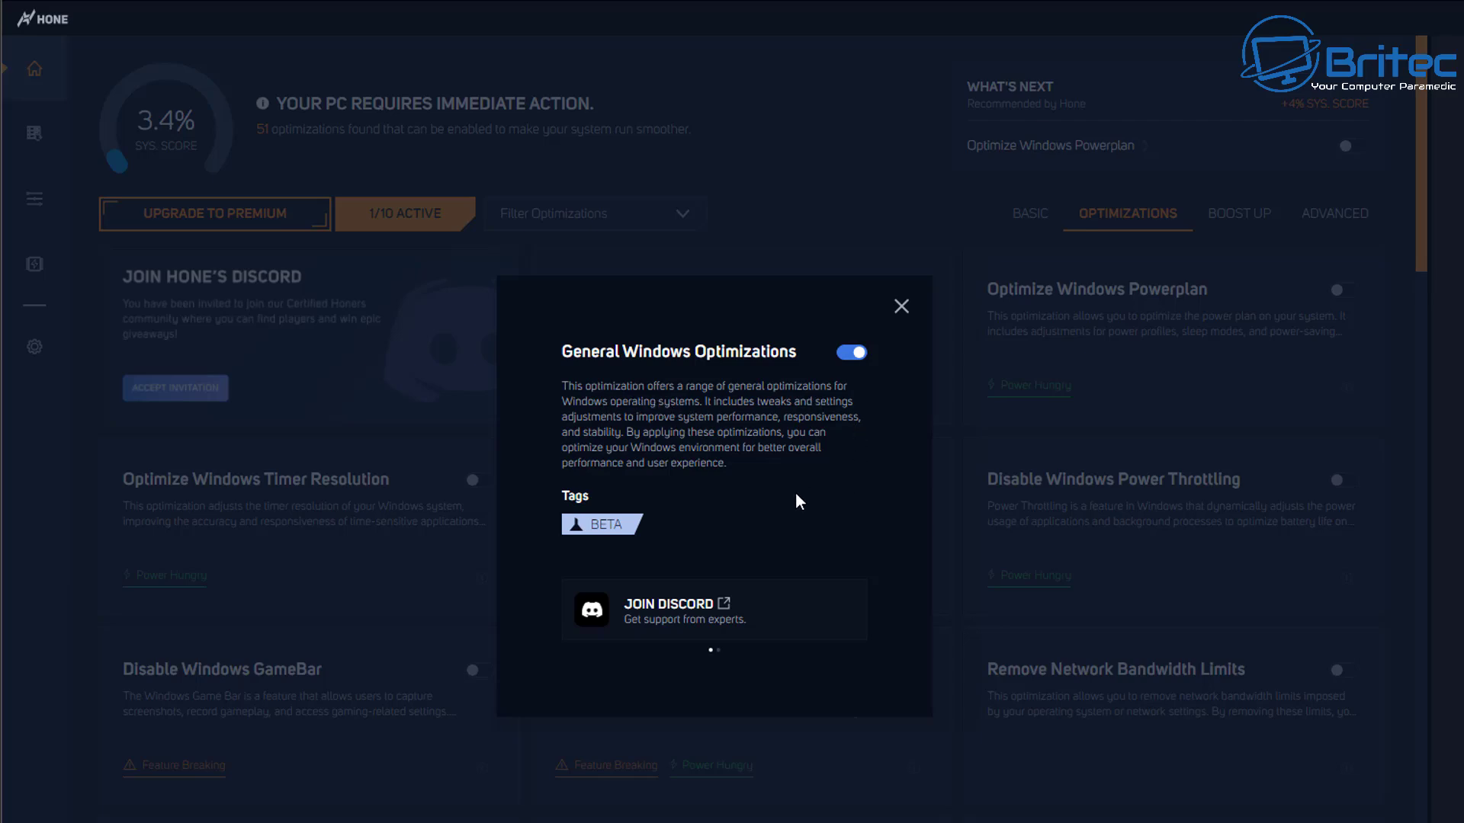
{"action": "left_click", "coordinate": [901, 307]}
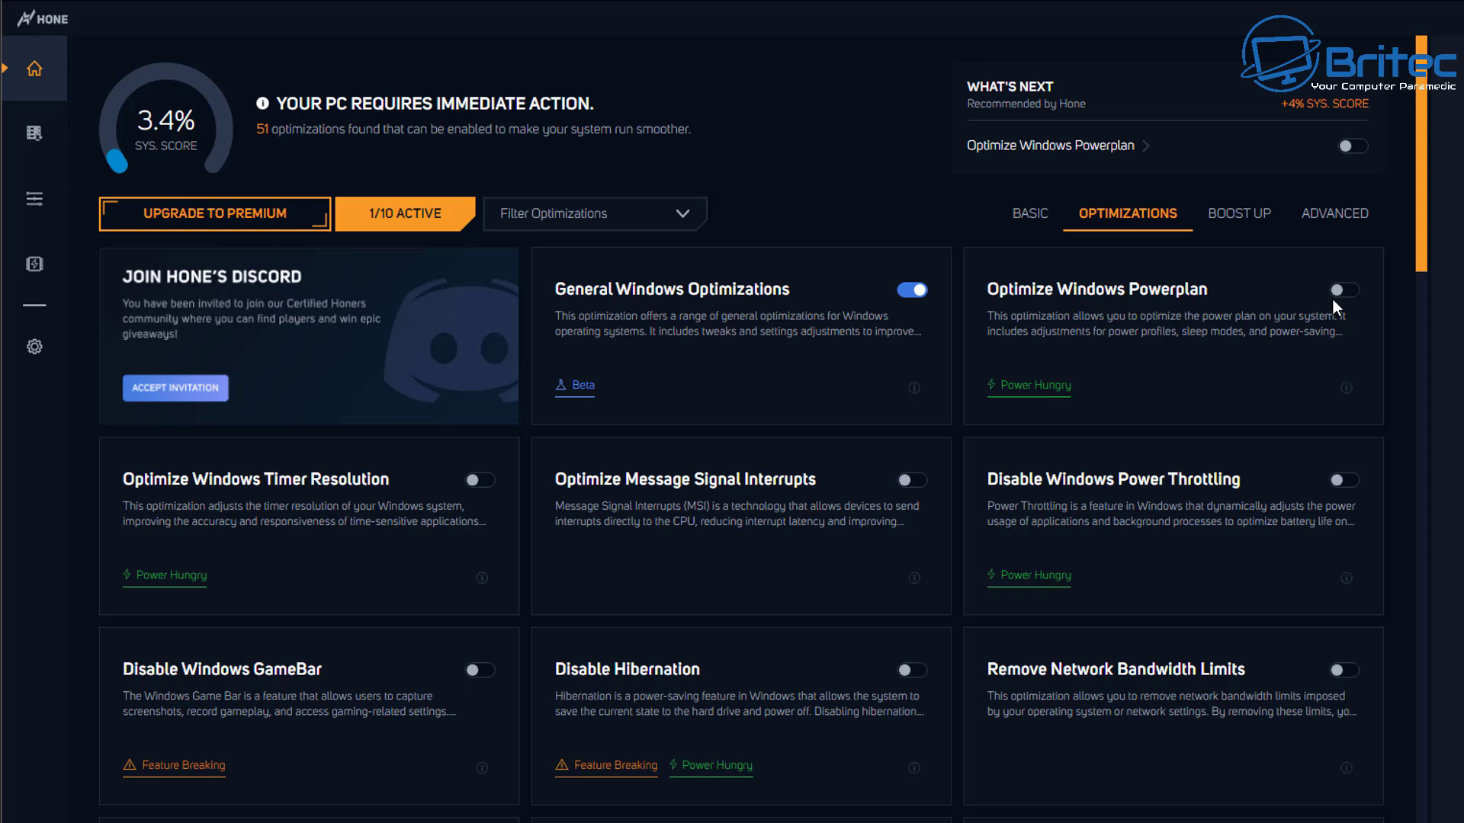
Enable the optimizations for Windows Powerplan, Power Throttling, Network Bandwidth Limits, Message Signal Interrupts and Windows Timer Resolution.
{"action": "mouse_move", "coordinate": [1054, 401]}
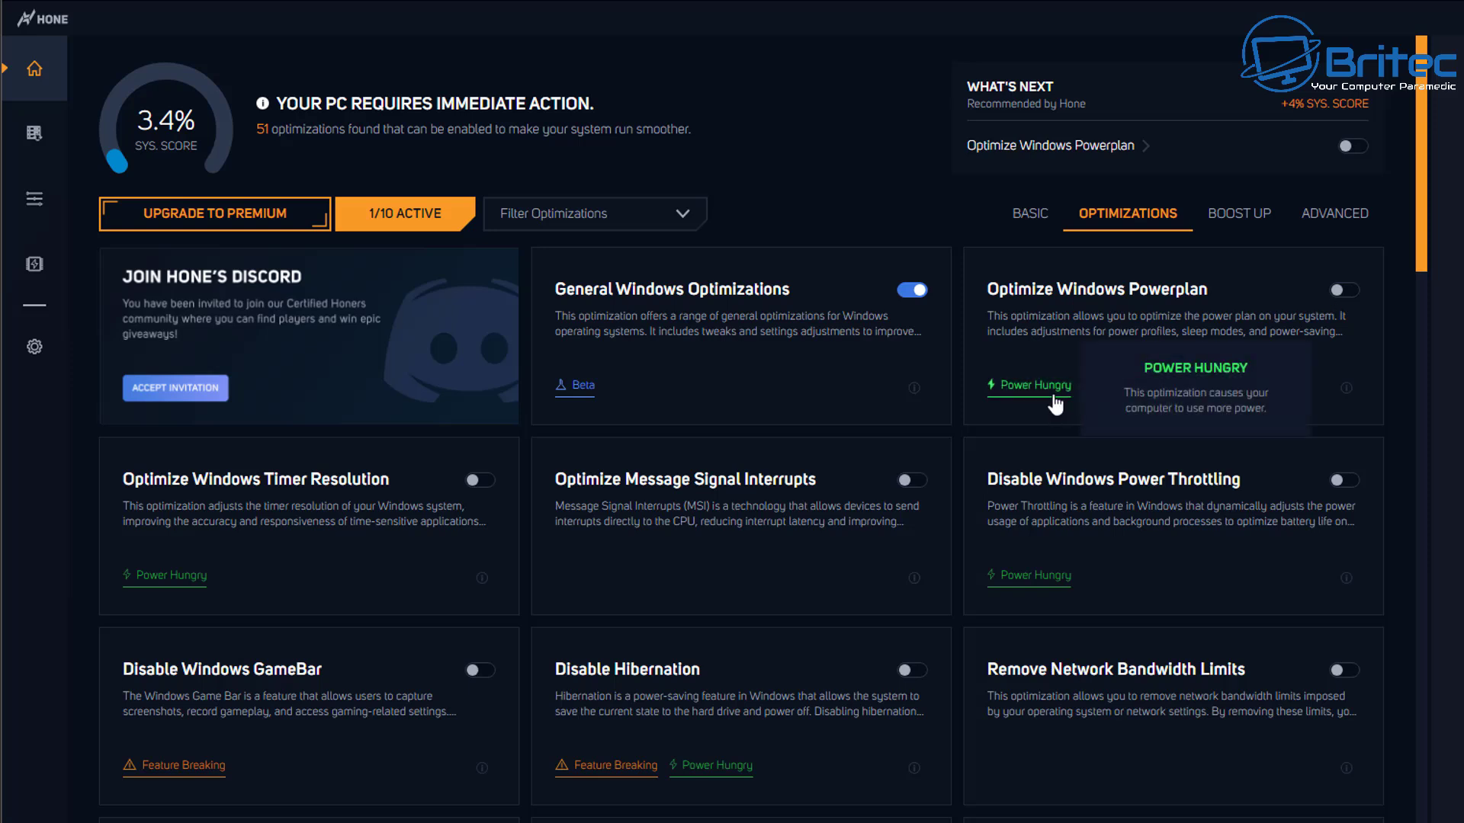
{"action": "left_click", "coordinate": [1342, 297]}
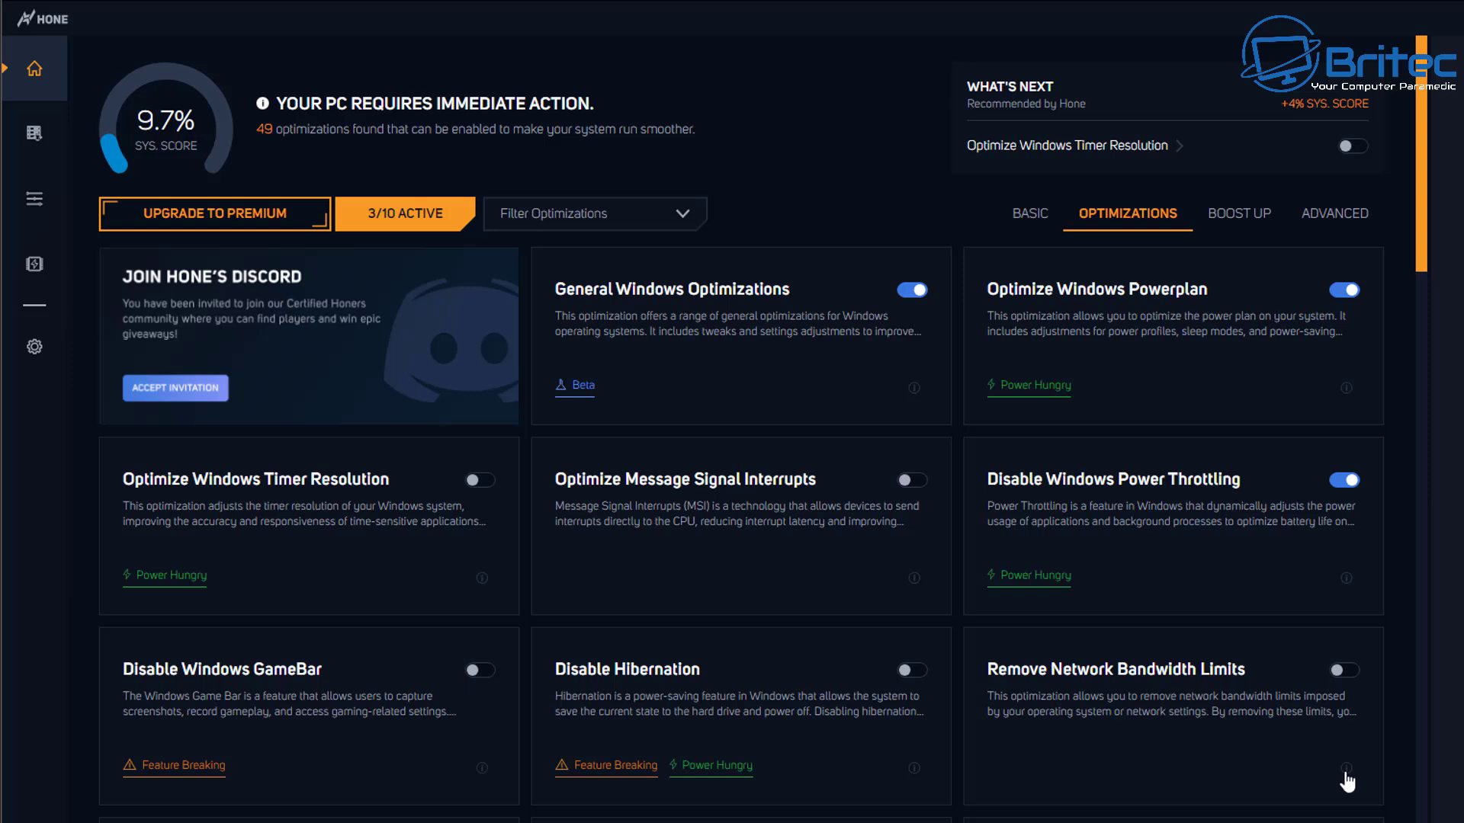
{"action": "left_click", "coordinate": [1345, 674]}
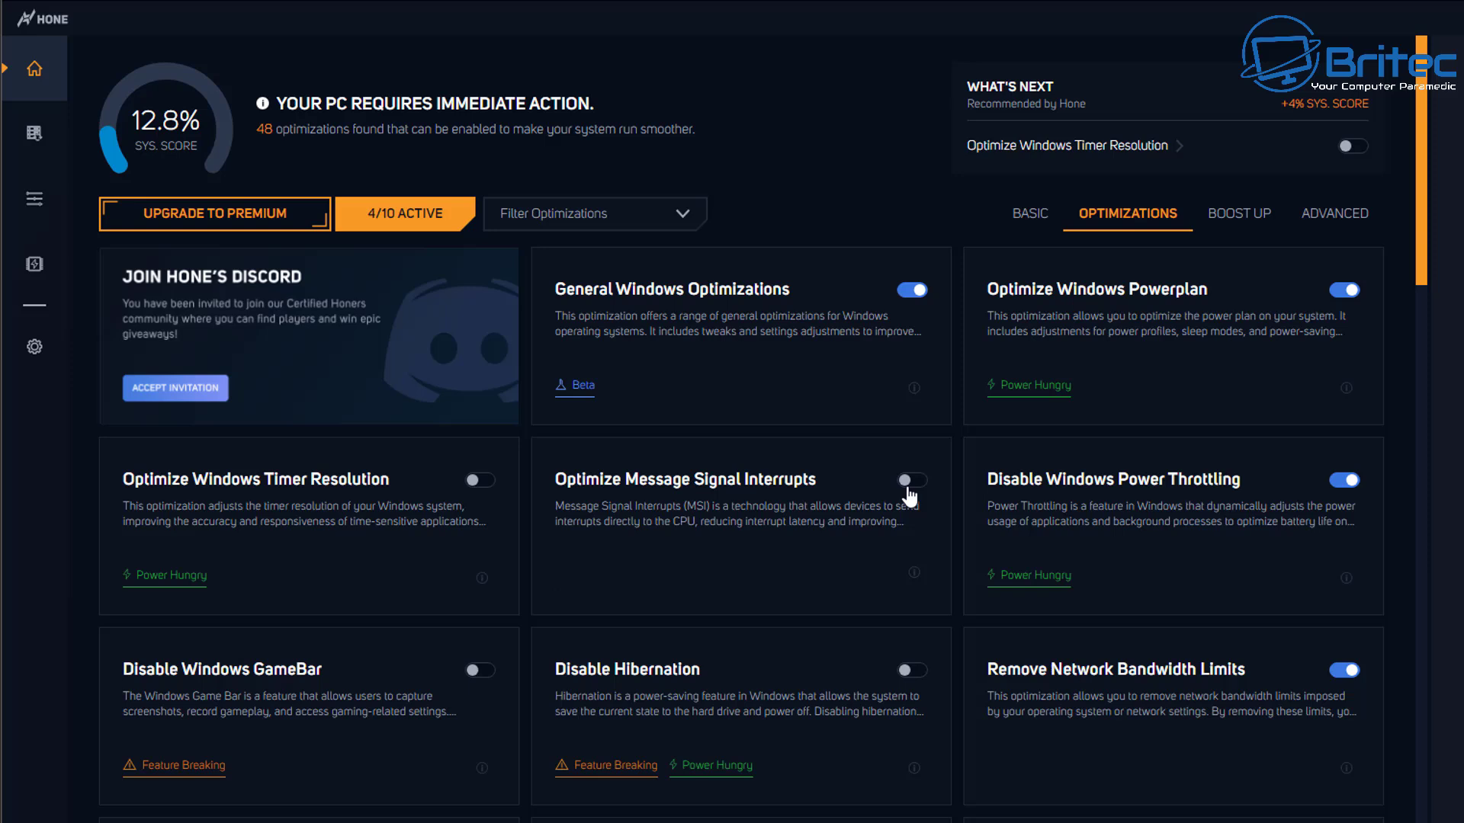
{"action": "left_click", "coordinate": [799, 492]}
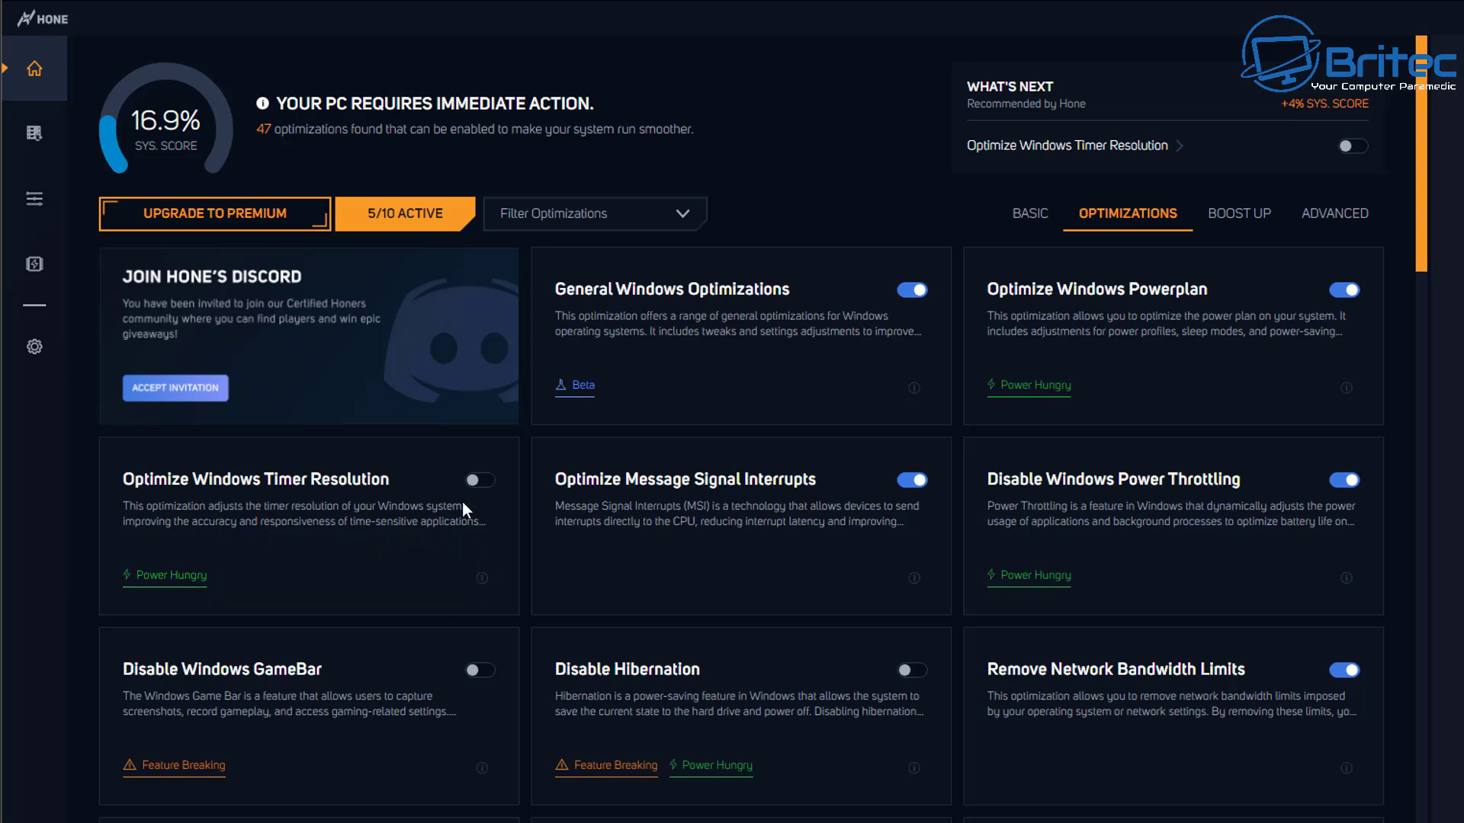
{"action": "left_click", "coordinate": [476, 482]}
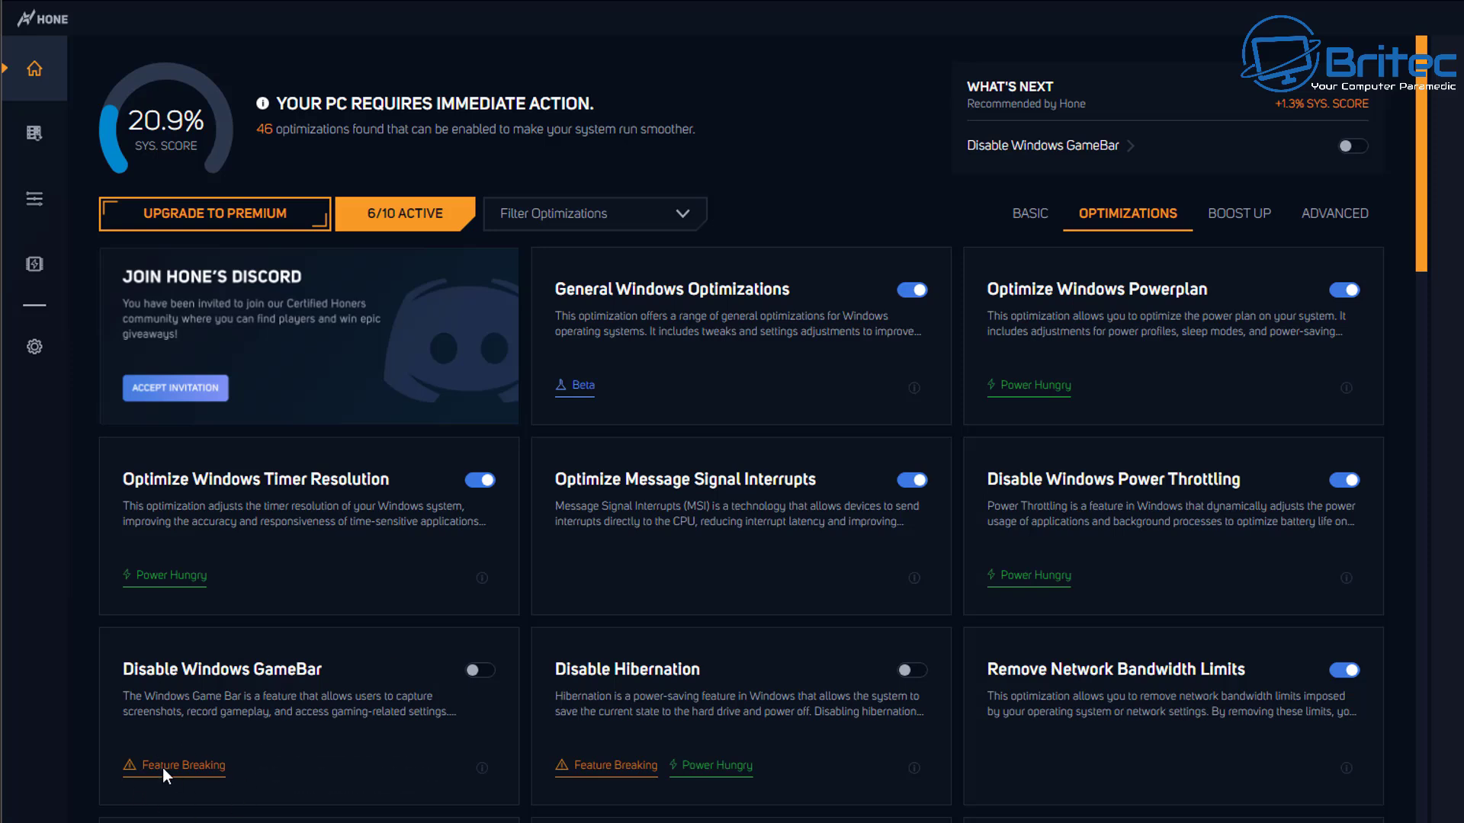
Enable Optimize I/O Operations and read its detailed description.
{"action": "mouse_move", "coordinate": [173, 777]}
{"action": "scroll", "coordinate": [1364, 763], "scroll_direction": "down", "scroll_amount": 5}
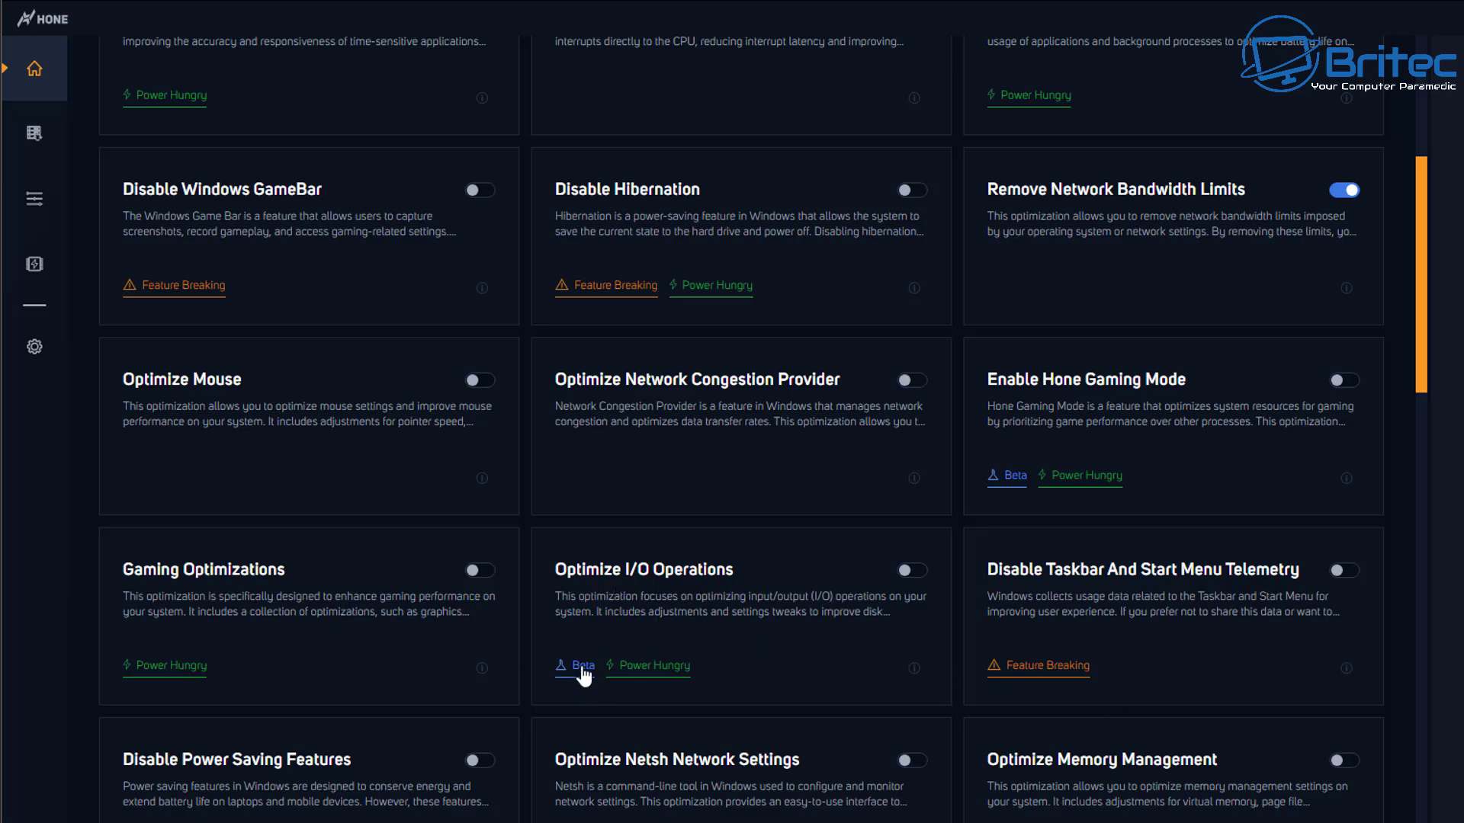
{"action": "left_click", "coordinate": [922, 572]}
{"action": "left_click", "coordinate": [913, 667]}
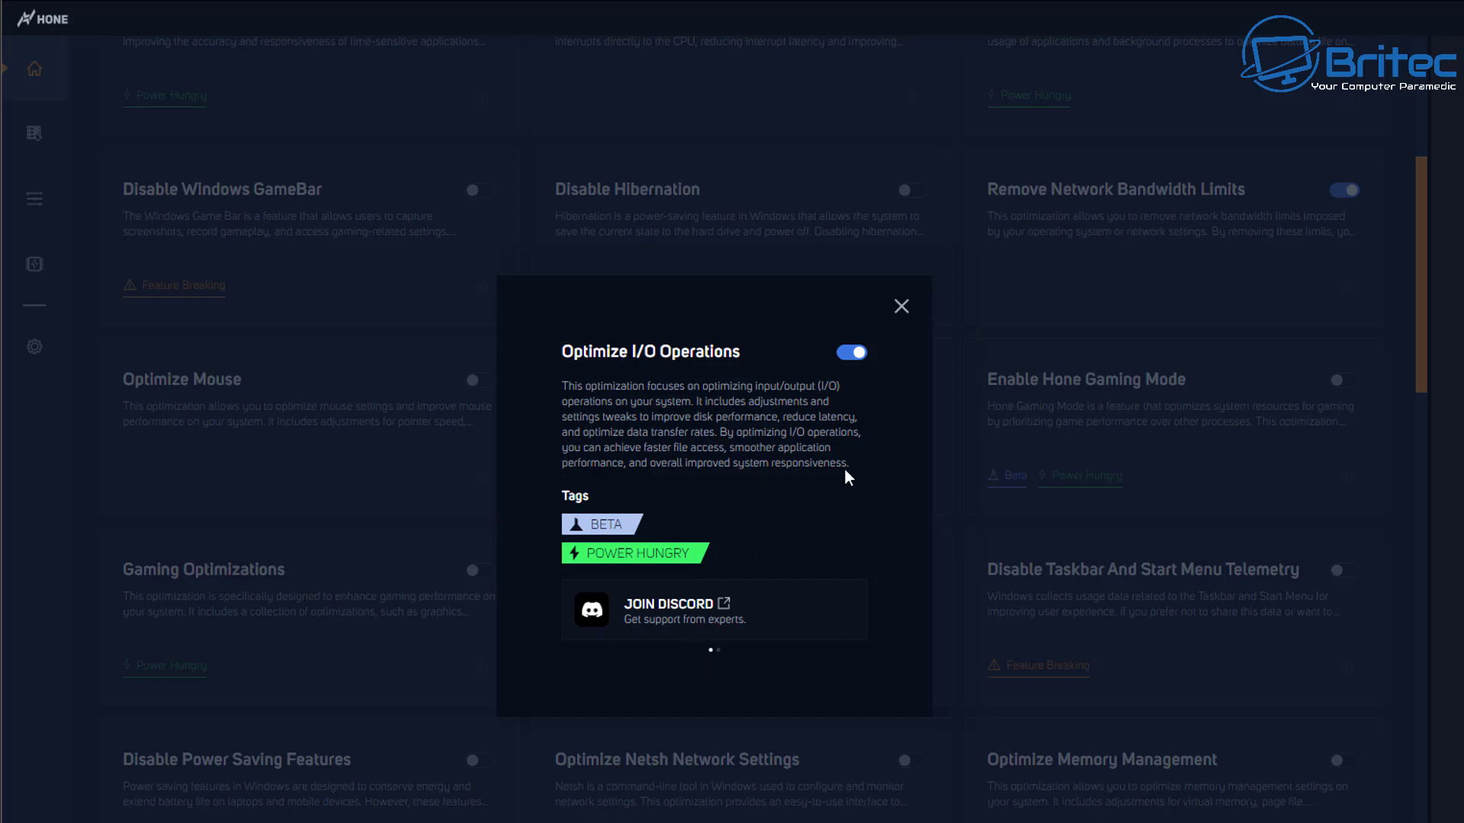
{"action": "left_click", "coordinate": [902, 307]}
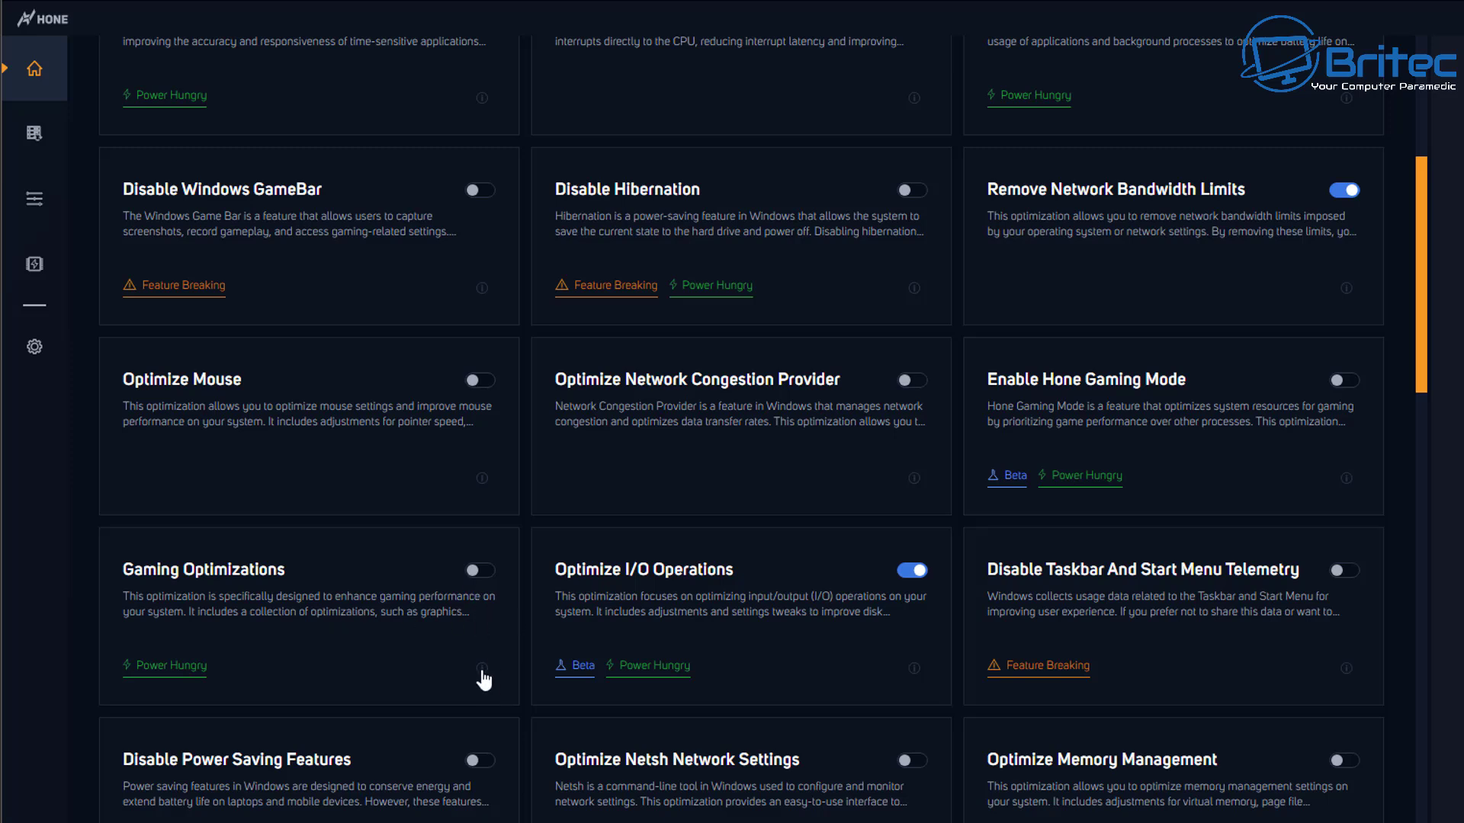
Enable Gaming Optimizations, Disable Power Saving Features and Optimize Netsh Network Settings.
{"action": "left_click", "coordinate": [478, 570]}
{"action": "scroll", "coordinate": [425, 762], "scroll_direction": "down", "scroll_amount": 5}
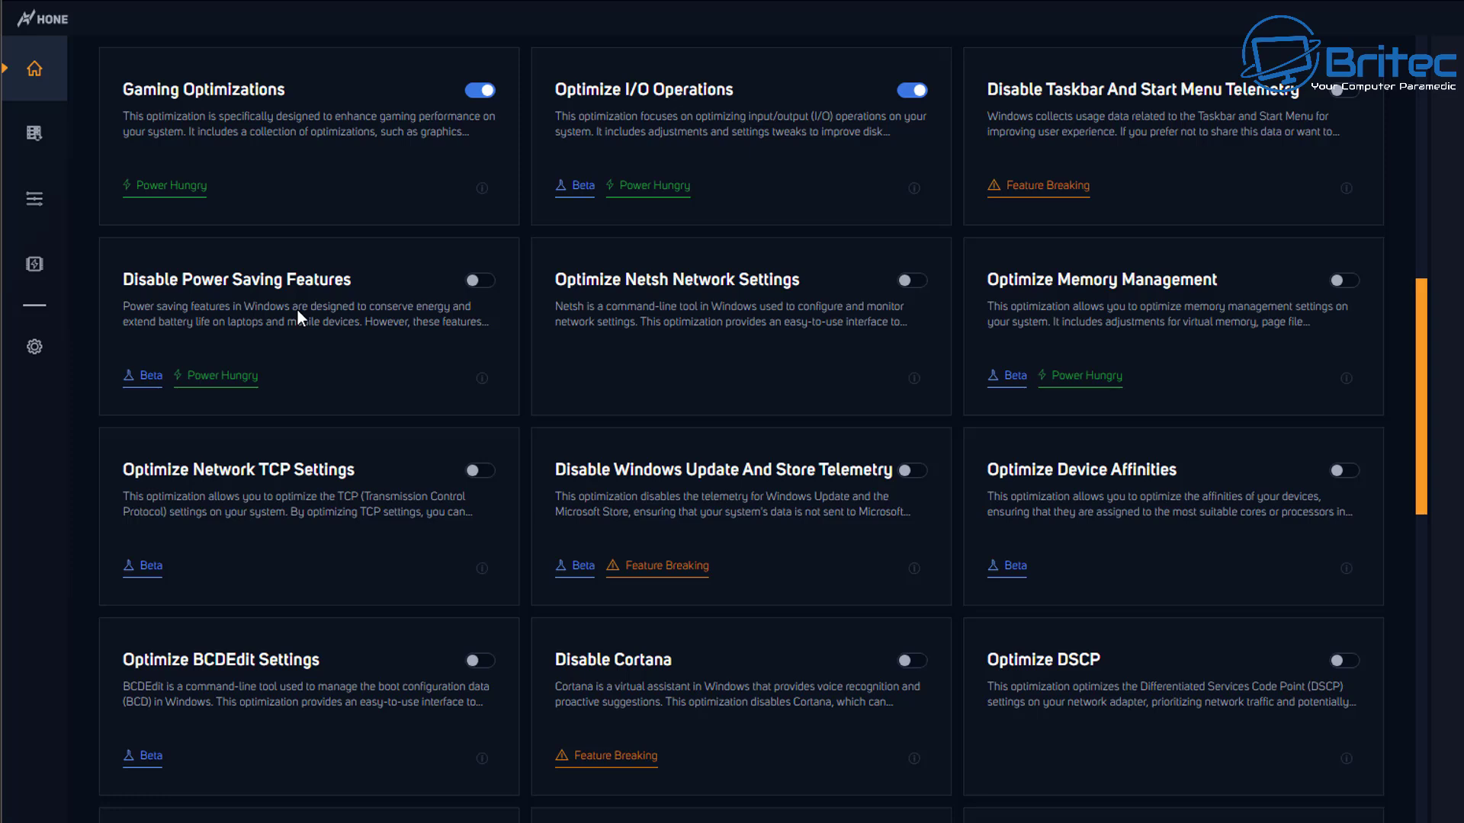
{"action": "left_click", "coordinate": [473, 282]}
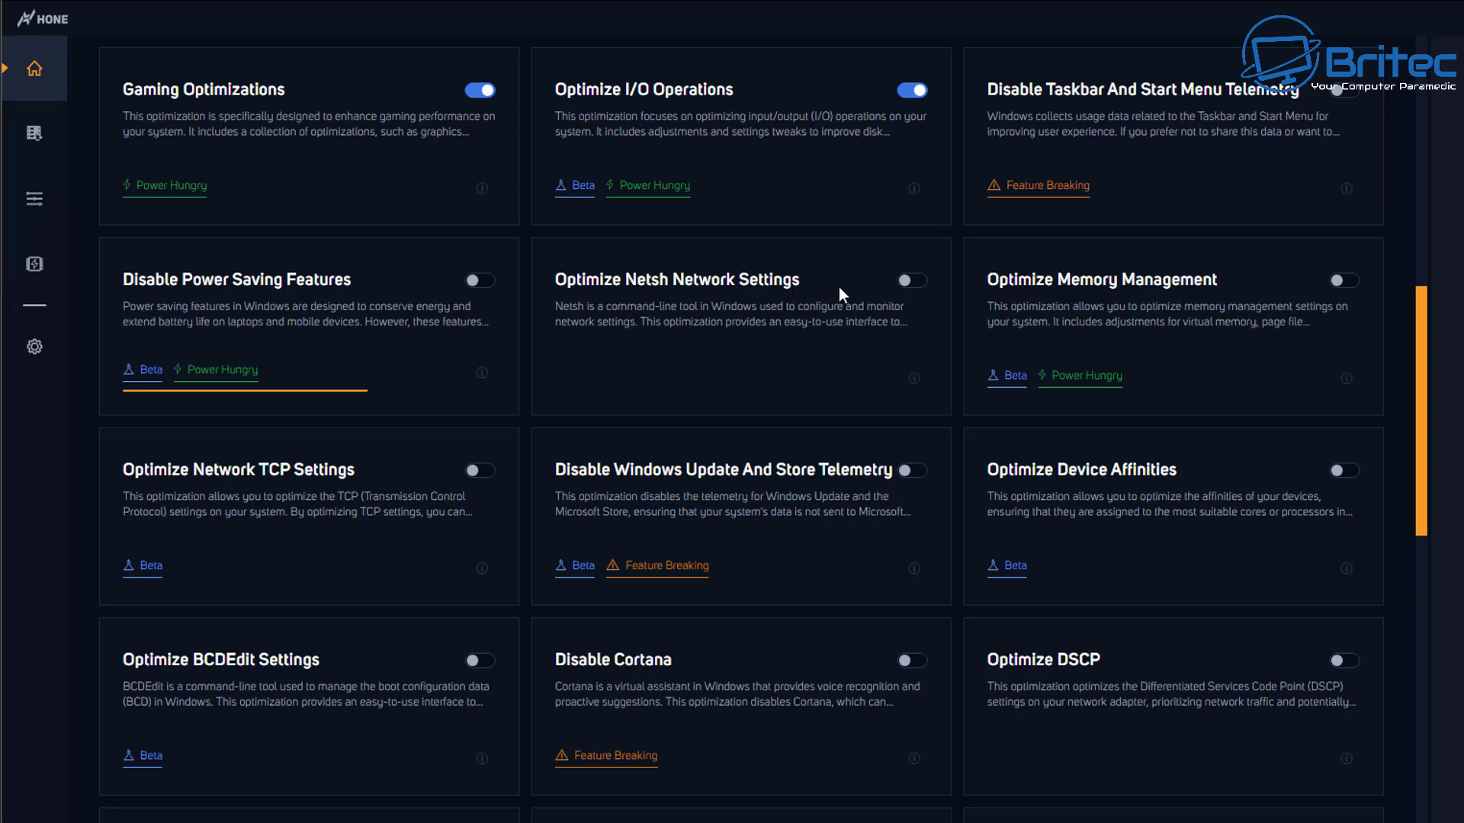
{"action": "left_click", "coordinate": [911, 291]}
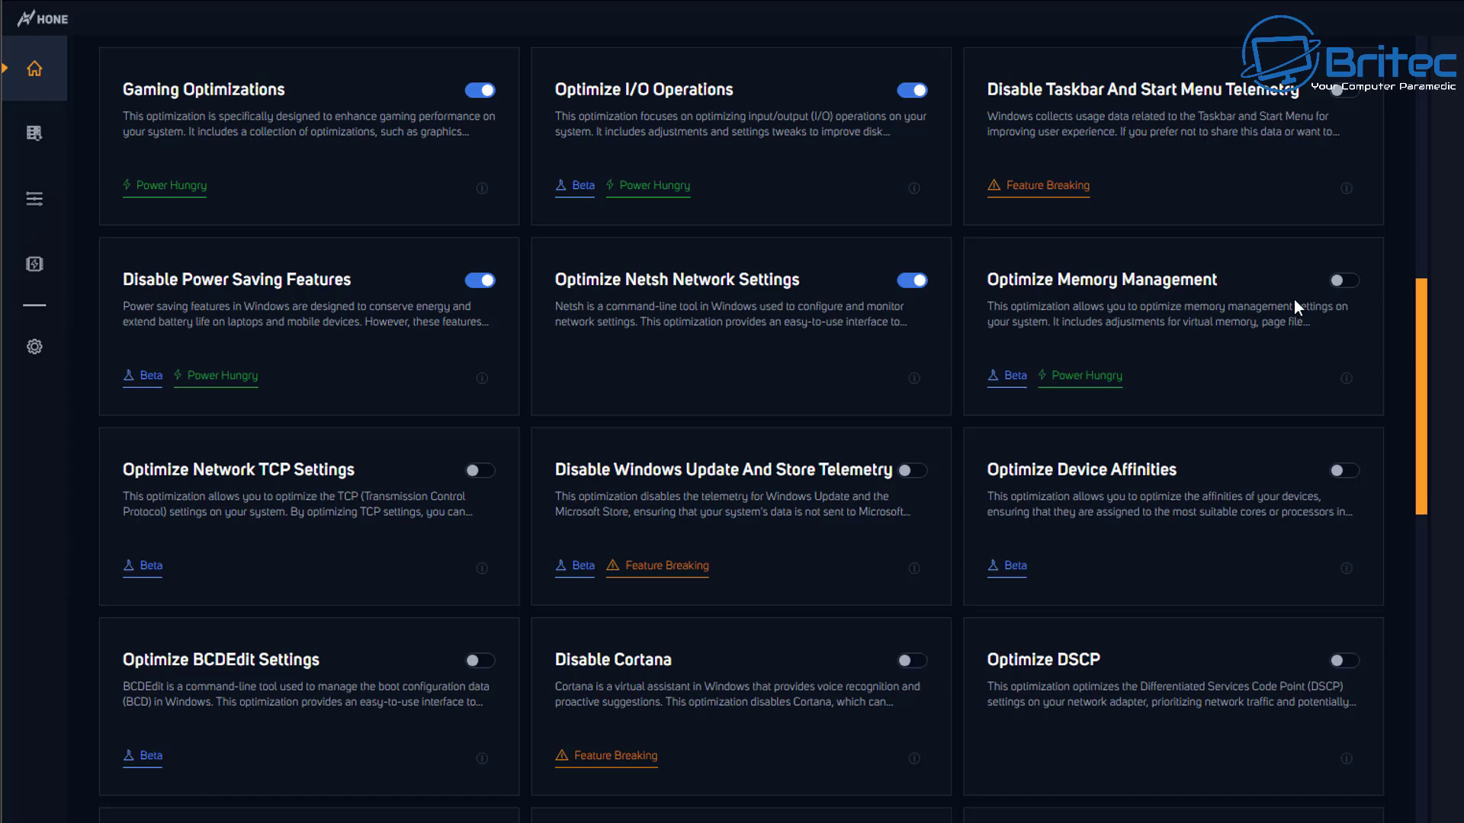
Try to enable Optimize Memory Management and Optimize Network TCP Settings, dismissing the plan comparison each time.
{"action": "left_click", "coordinate": [1334, 281]}
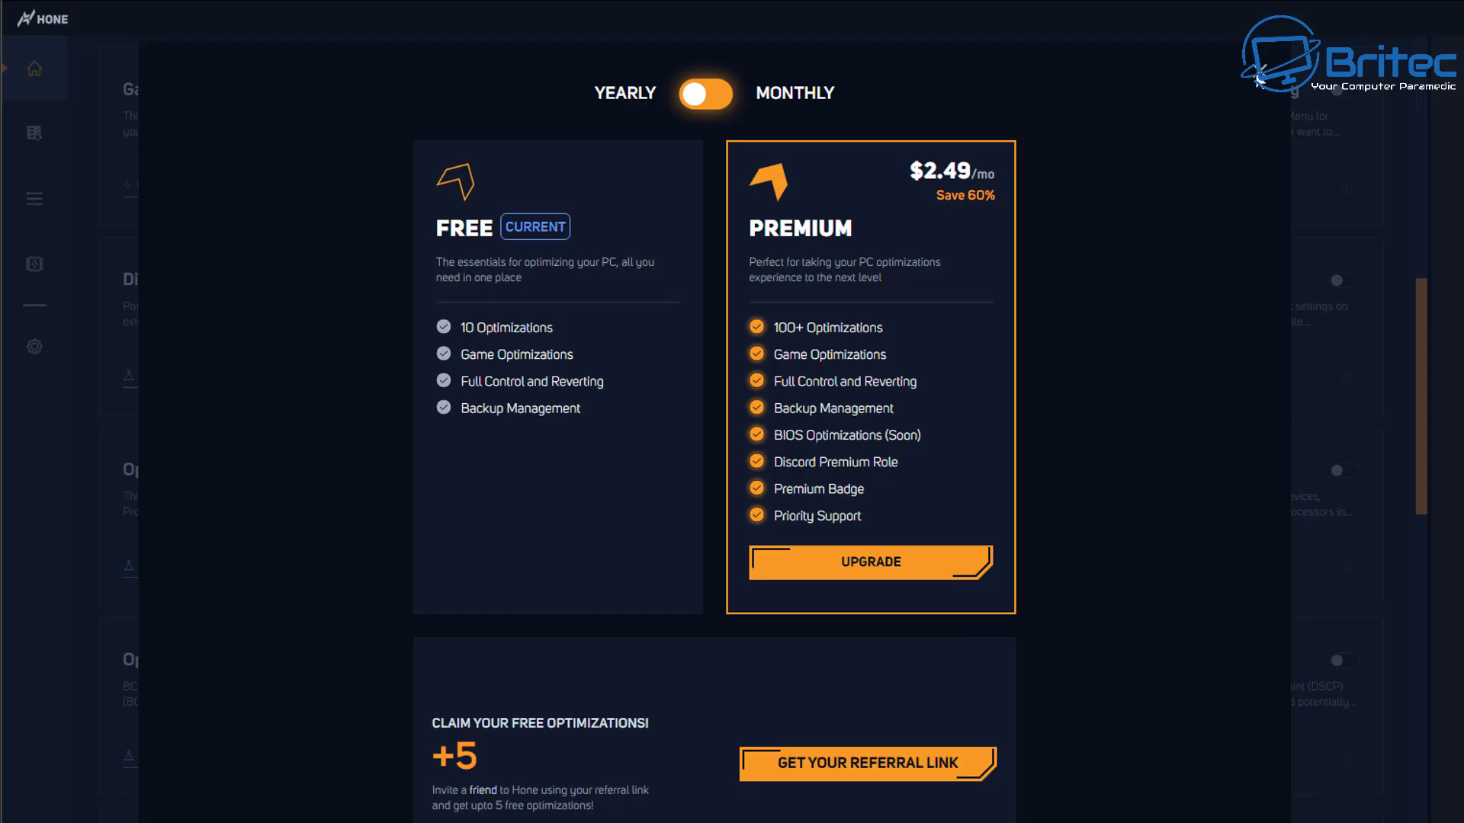
{"action": "left_click", "coordinate": [1151, 323]}
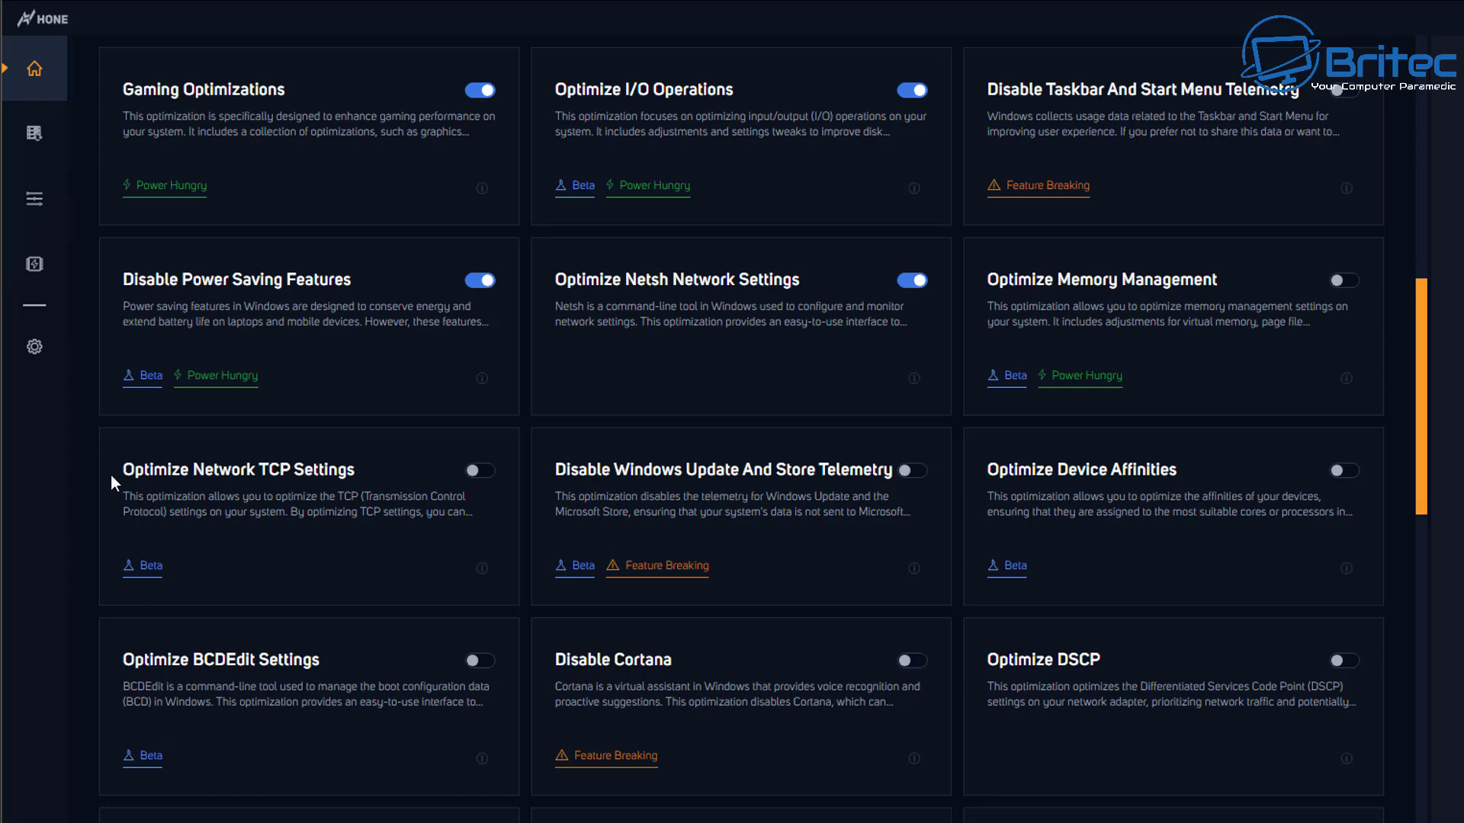
{"action": "left_click", "coordinate": [474, 473]}
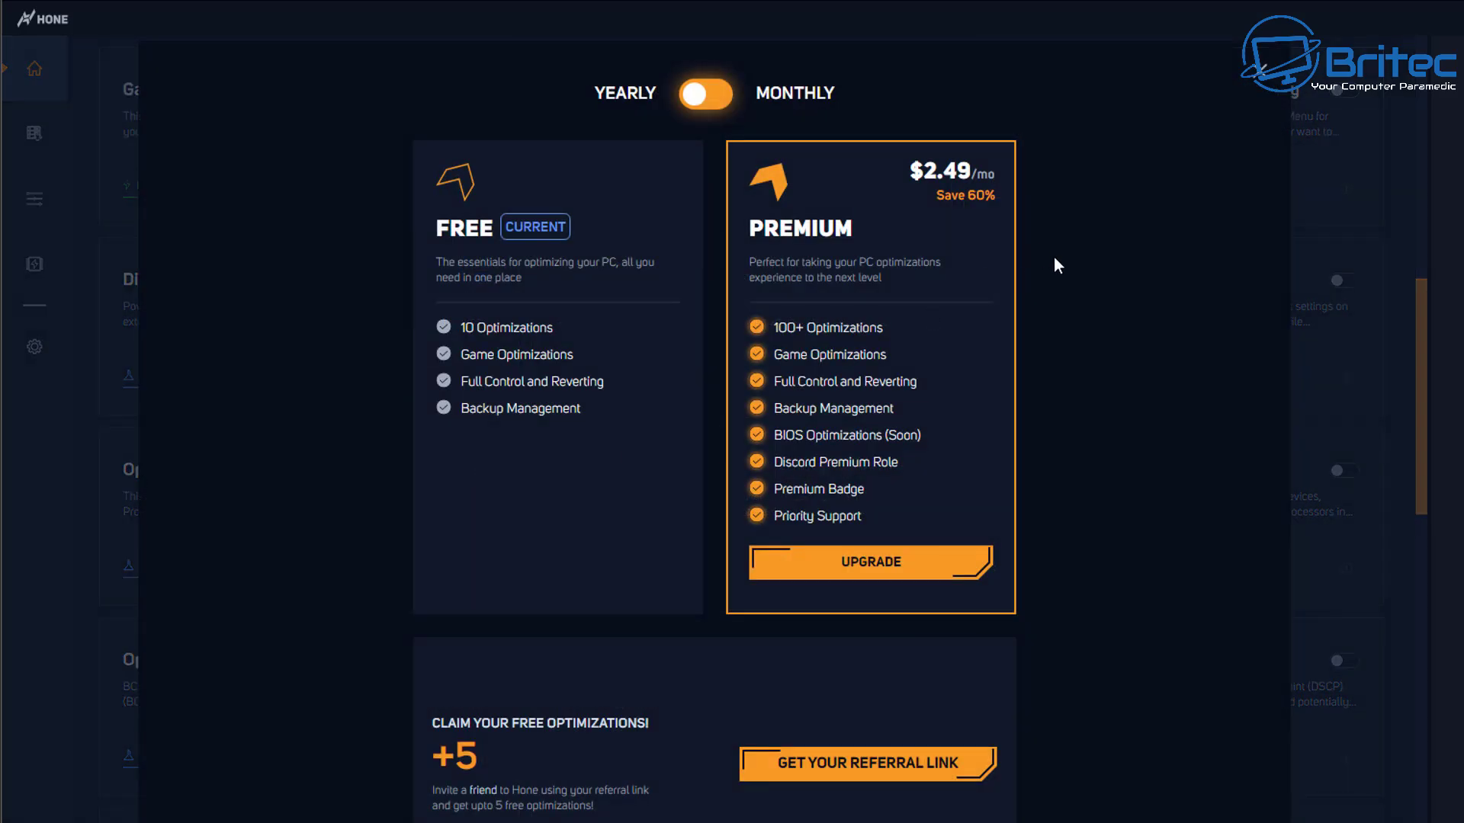
{"action": "left_click", "coordinate": [1257, 78]}
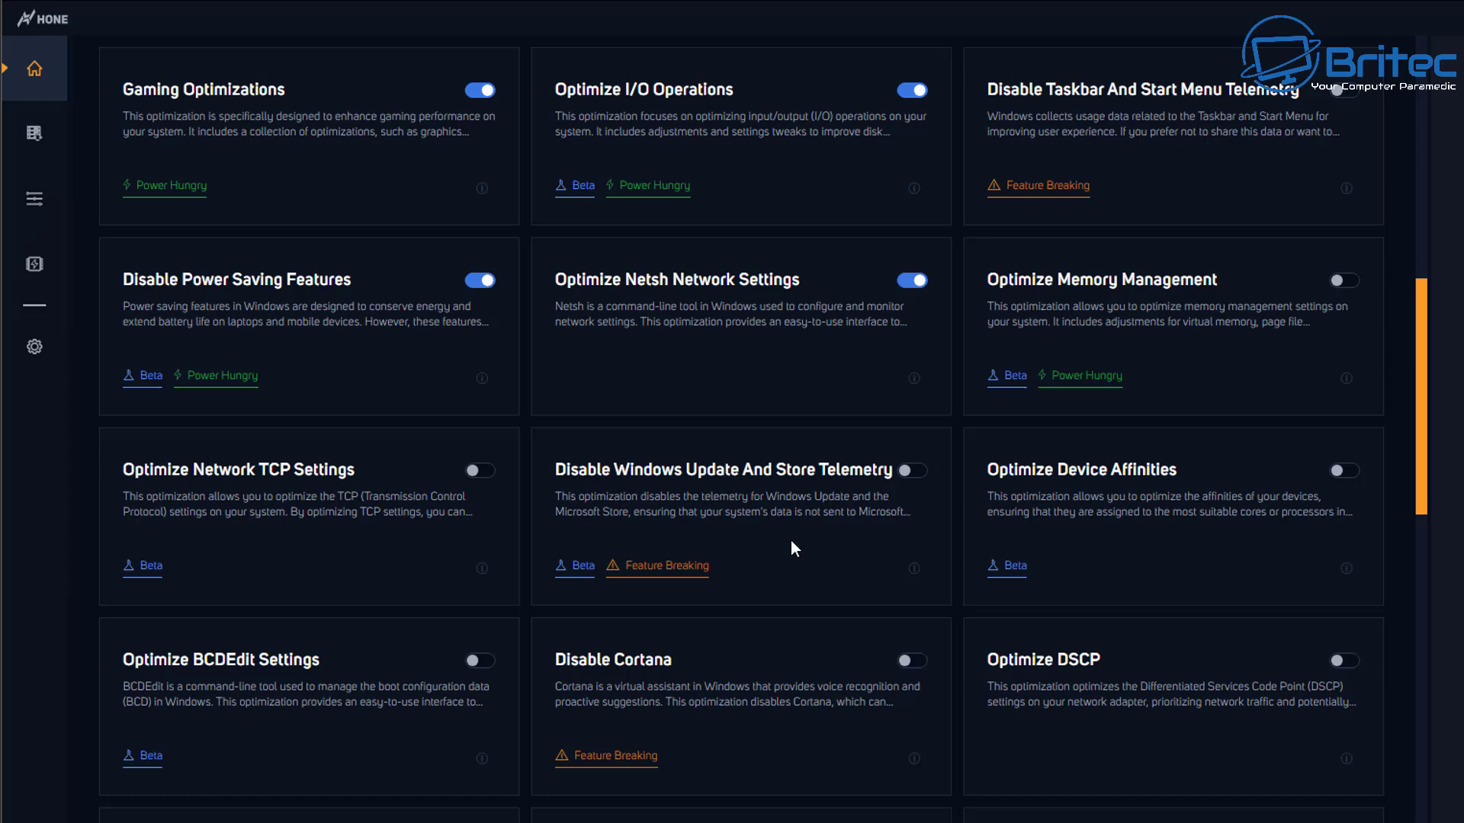
Try to enable Disable Cortana, accepting its feature-breaking warning, and Disable Windows Services, dismissing the plan comparison each time.
{"action": "scroll", "coordinate": [790, 541], "scroll_direction": "down", "scroll_amount": 5}
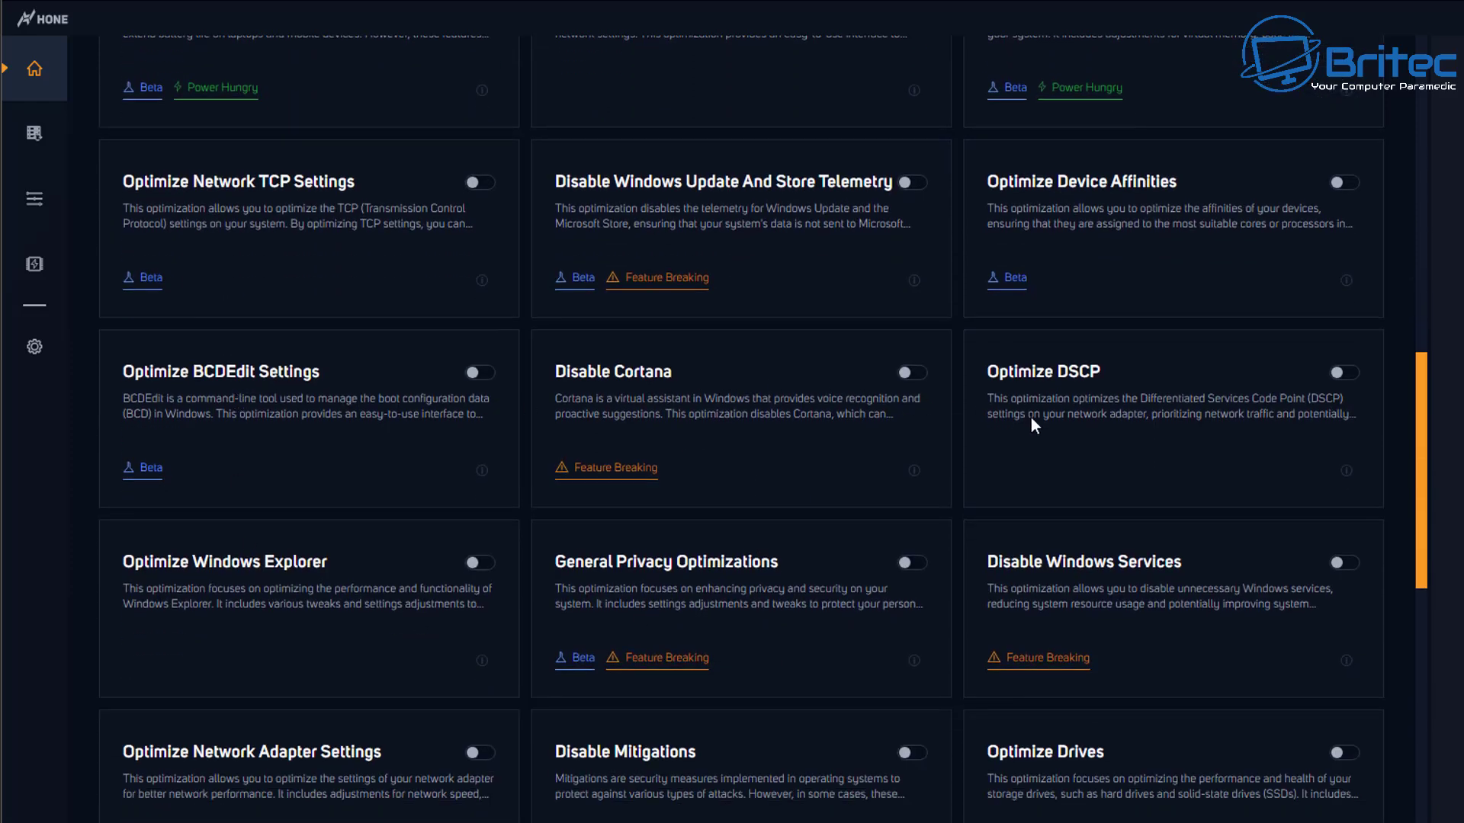
{"action": "left_click", "coordinate": [907, 374]}
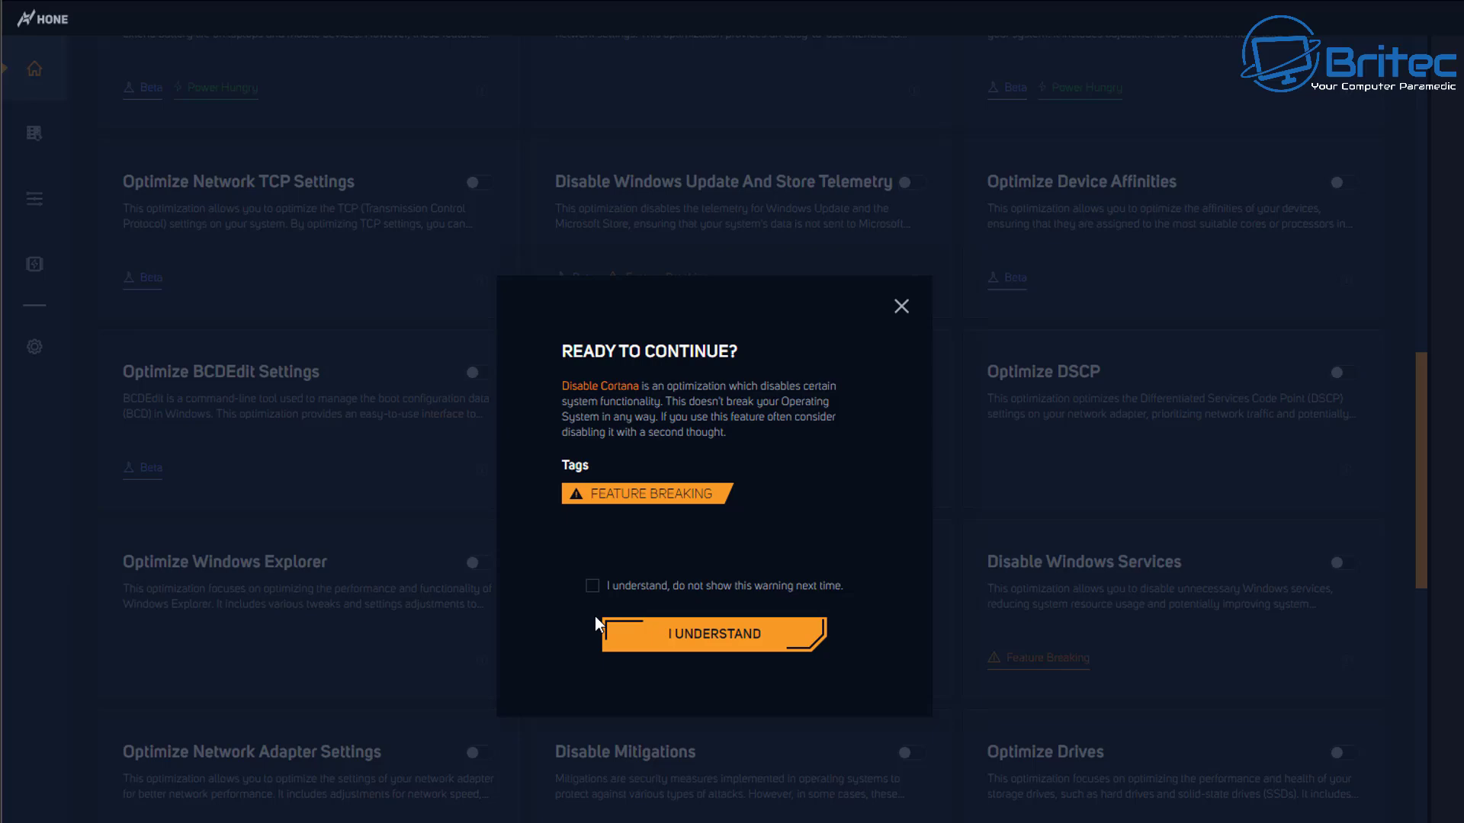
{"action": "left_click", "coordinate": [709, 648]}
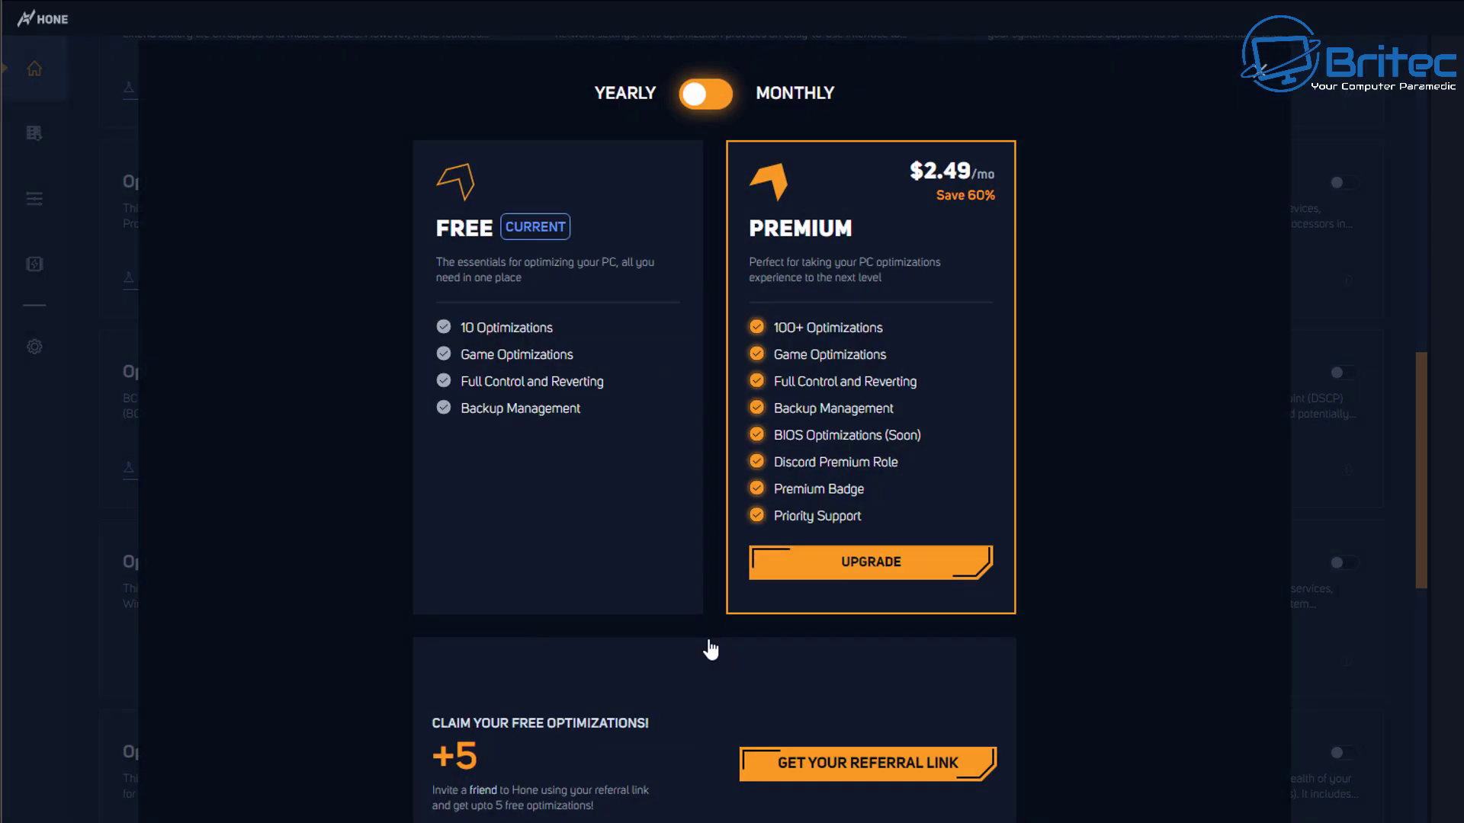
{"action": "left_click", "coordinate": [1261, 88]}
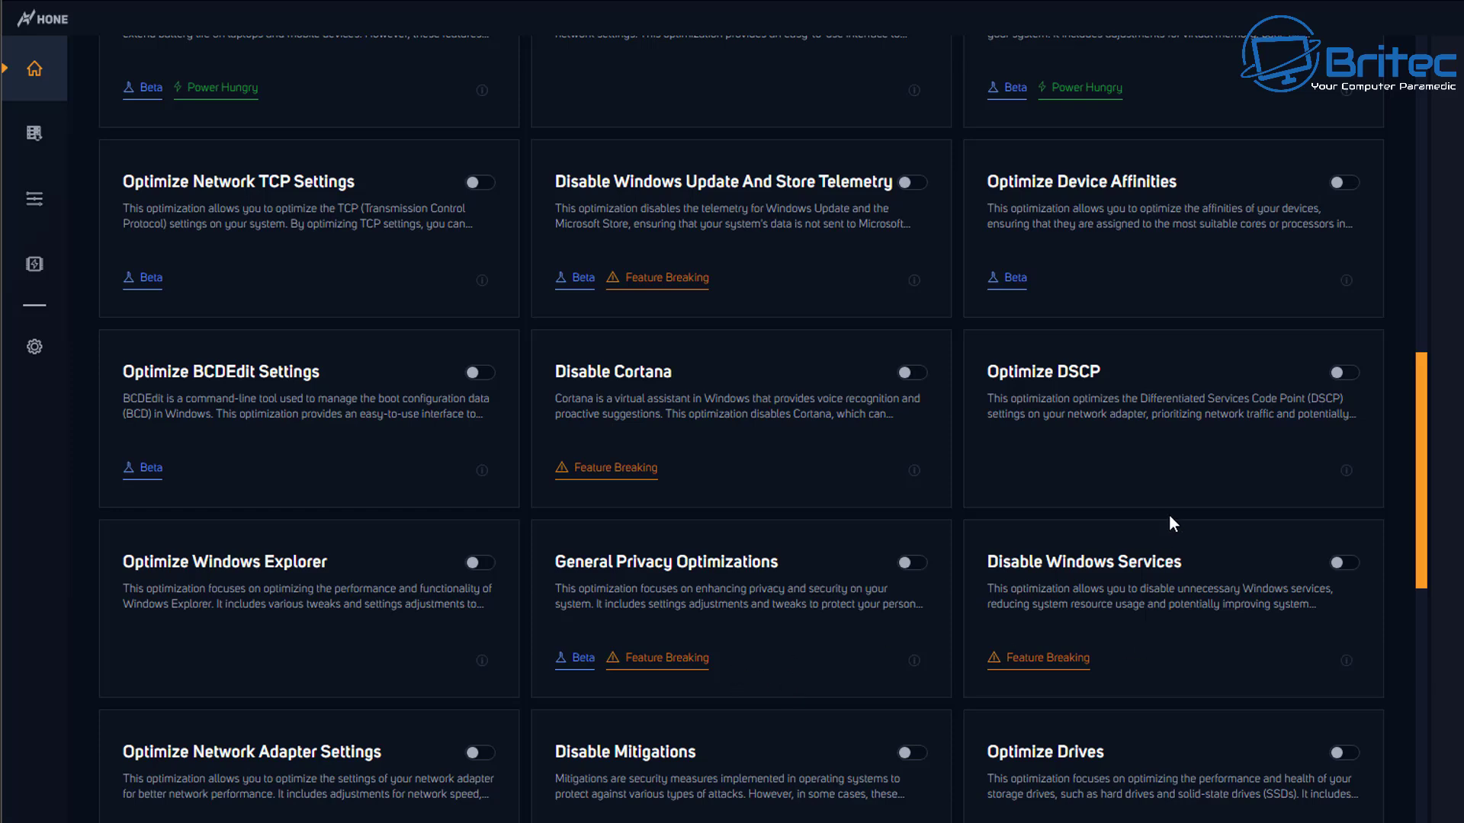
{"action": "scroll", "coordinate": [1169, 518], "scroll_direction": "down", "scroll_amount": 2}
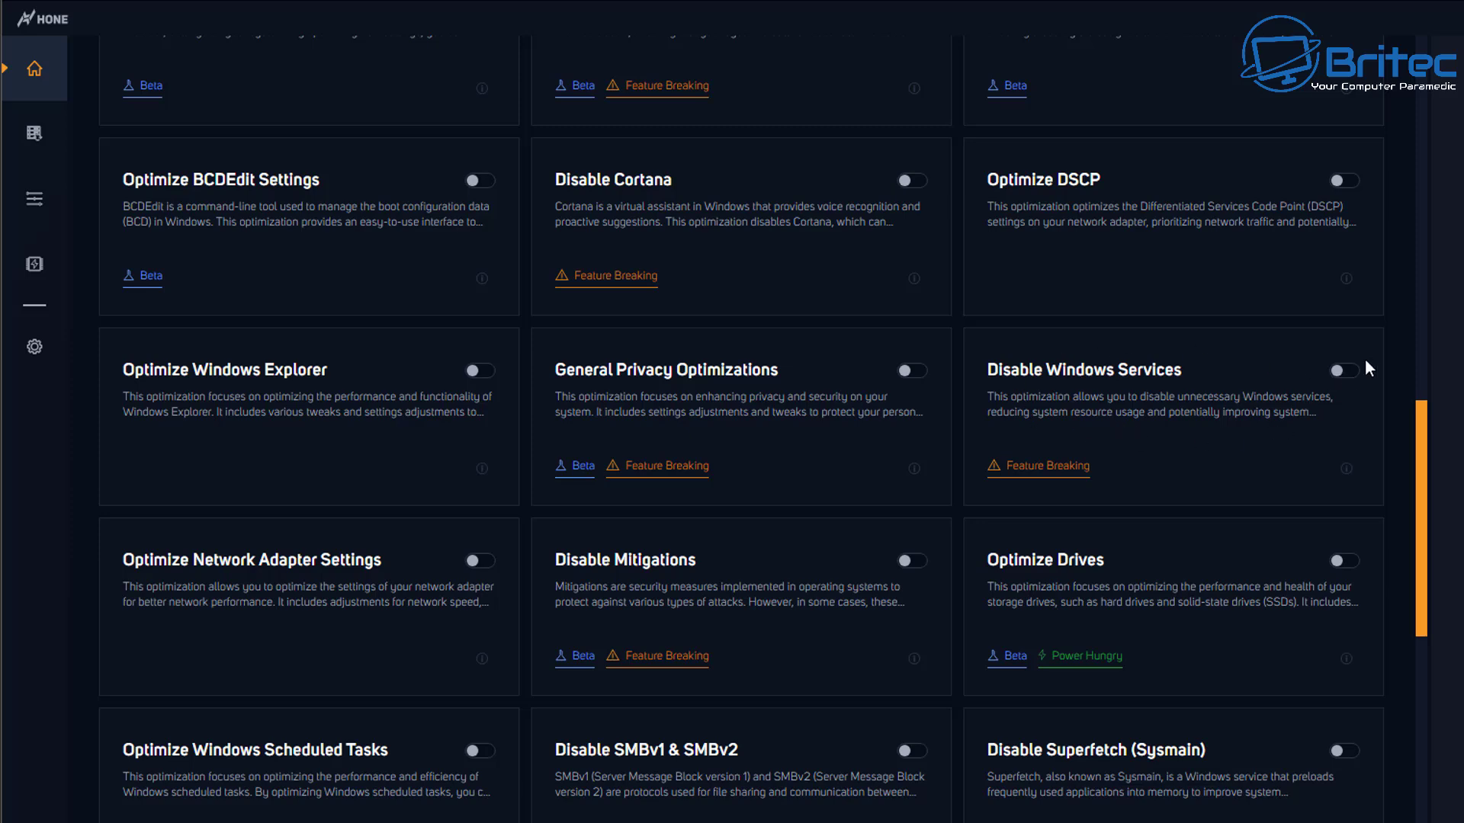
{"action": "left_click", "coordinate": [1344, 372]}
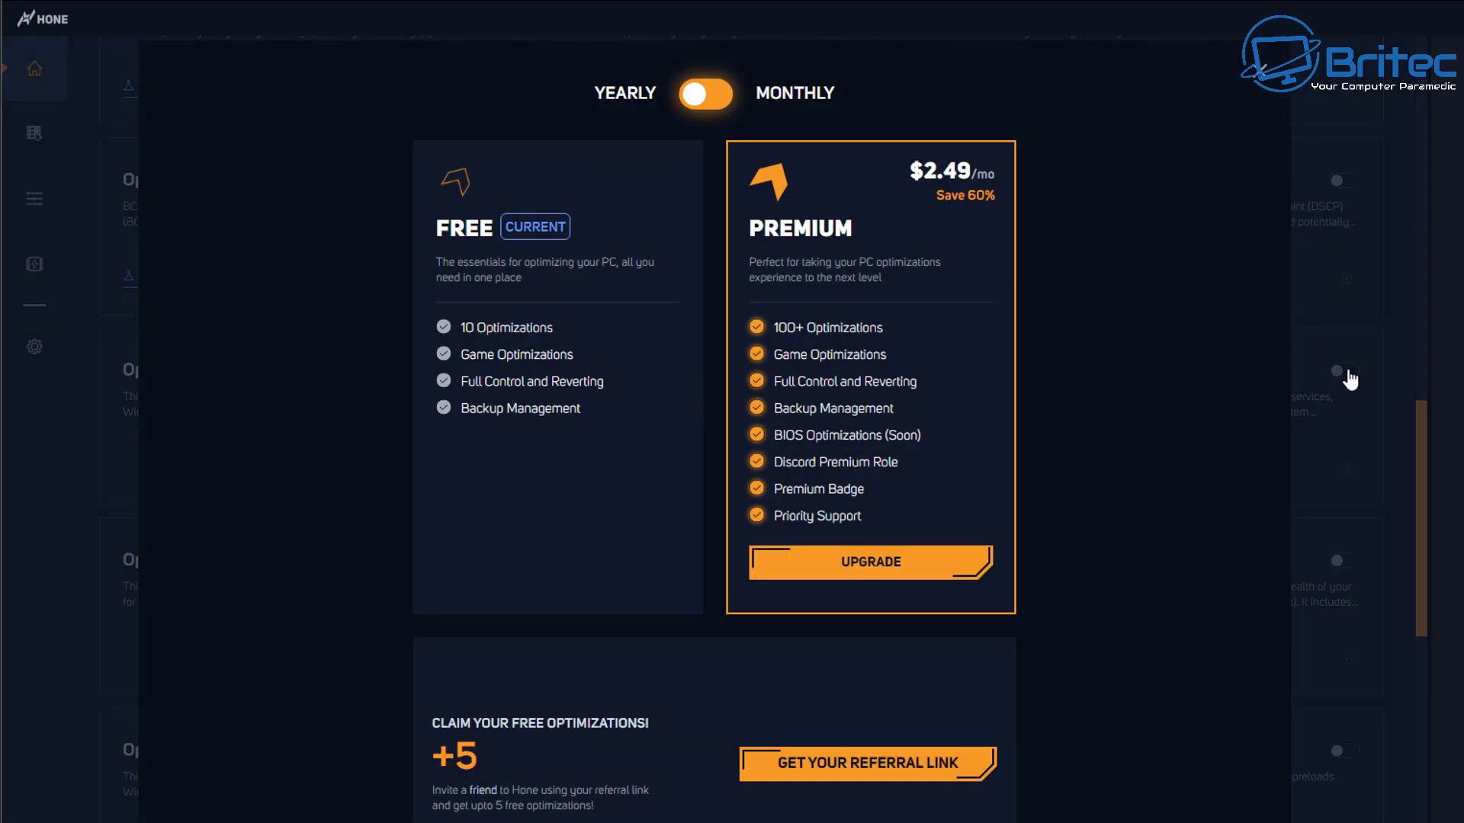
{"action": "left_click", "coordinate": [1264, 70]}
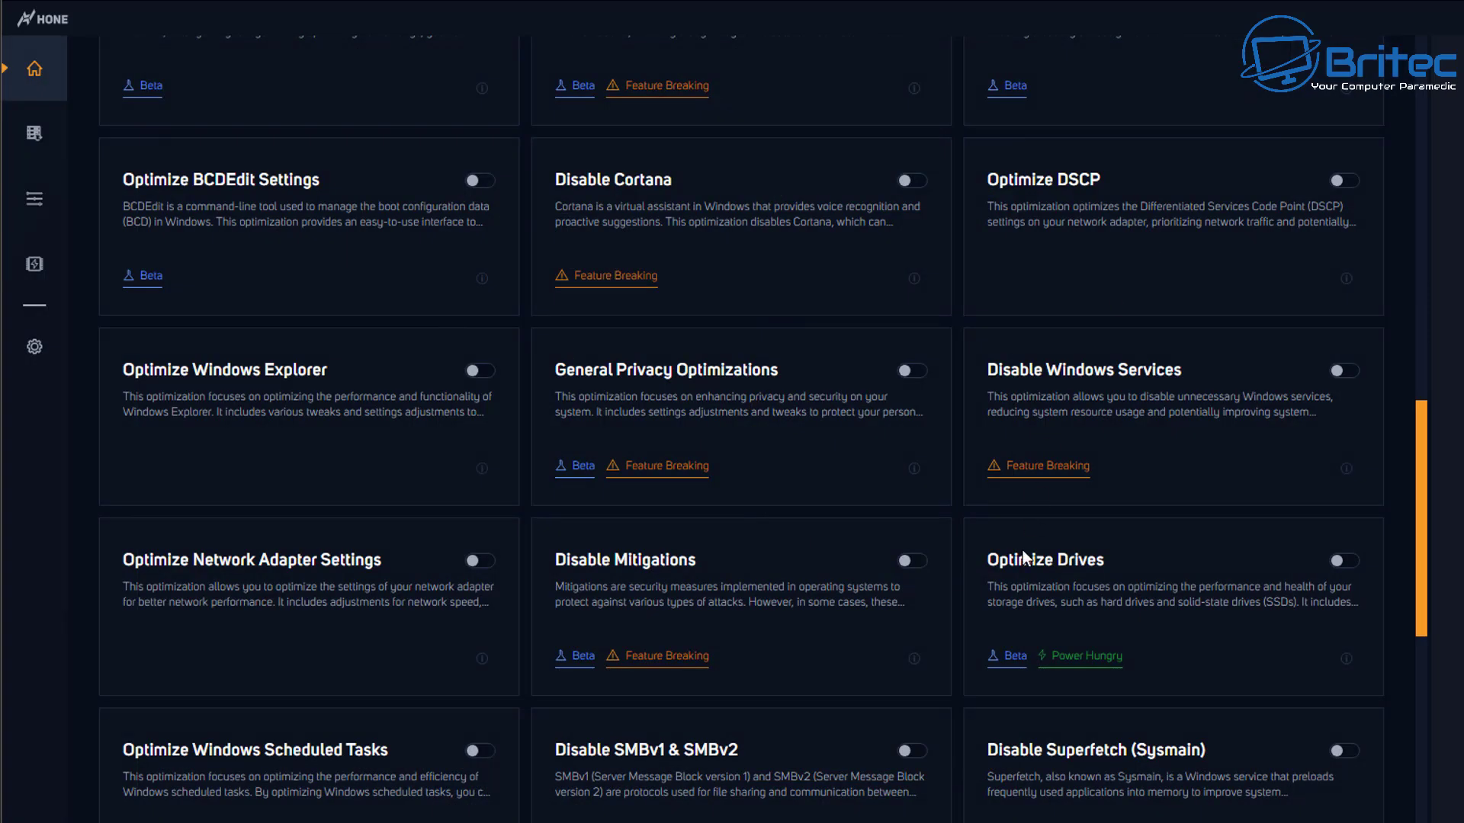
Look through the remaining optimizations and try to enable Disable Firefox Telemetry, dismissing the plan comparison.
{"action": "scroll", "coordinate": [1024, 556], "scroll_direction": "down", "scroll_amount": 5}
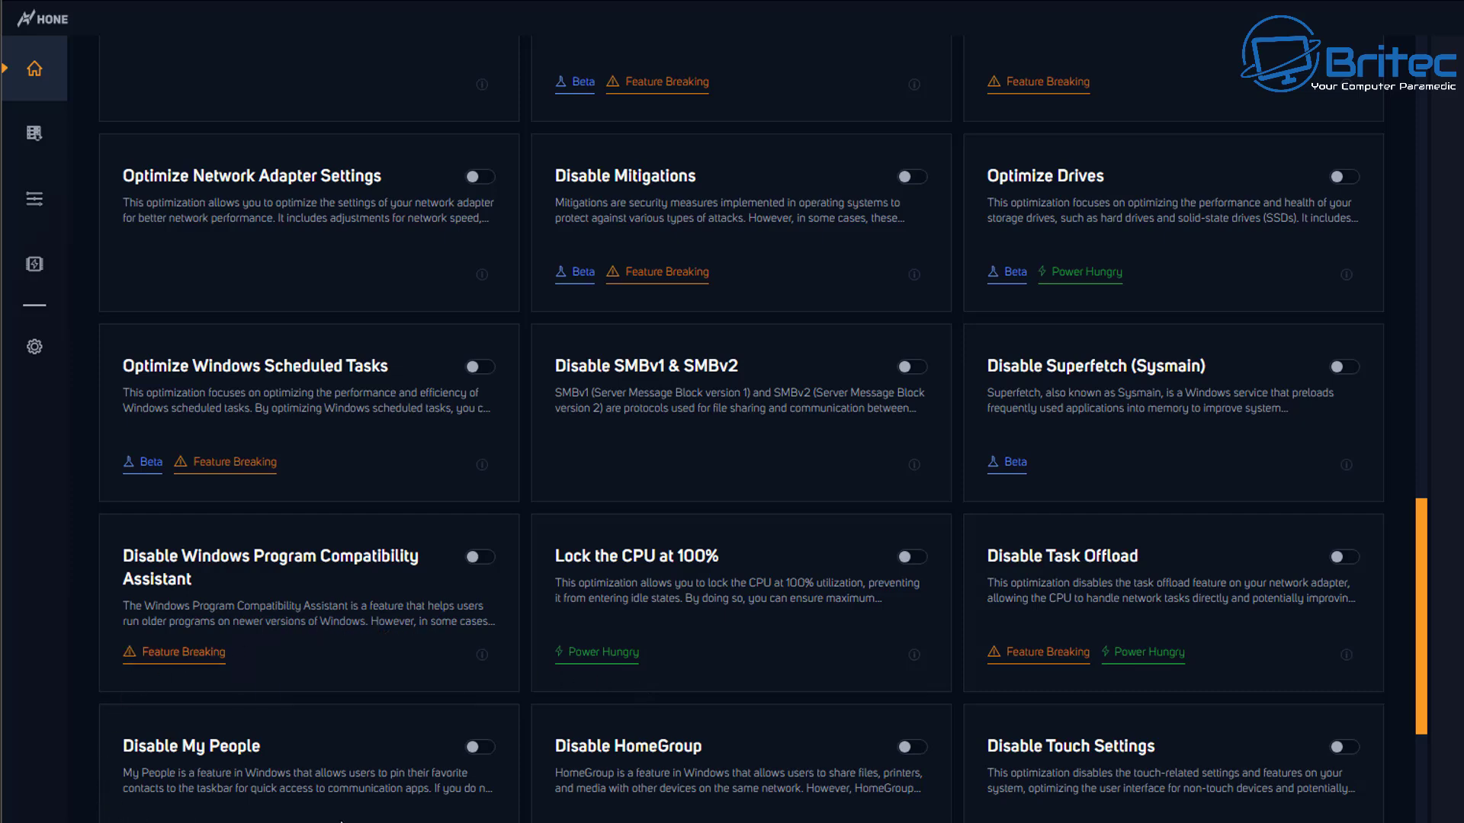
{"action": "scroll", "coordinate": [1159, 774], "scroll_direction": "down", "scroll_amount": 3}
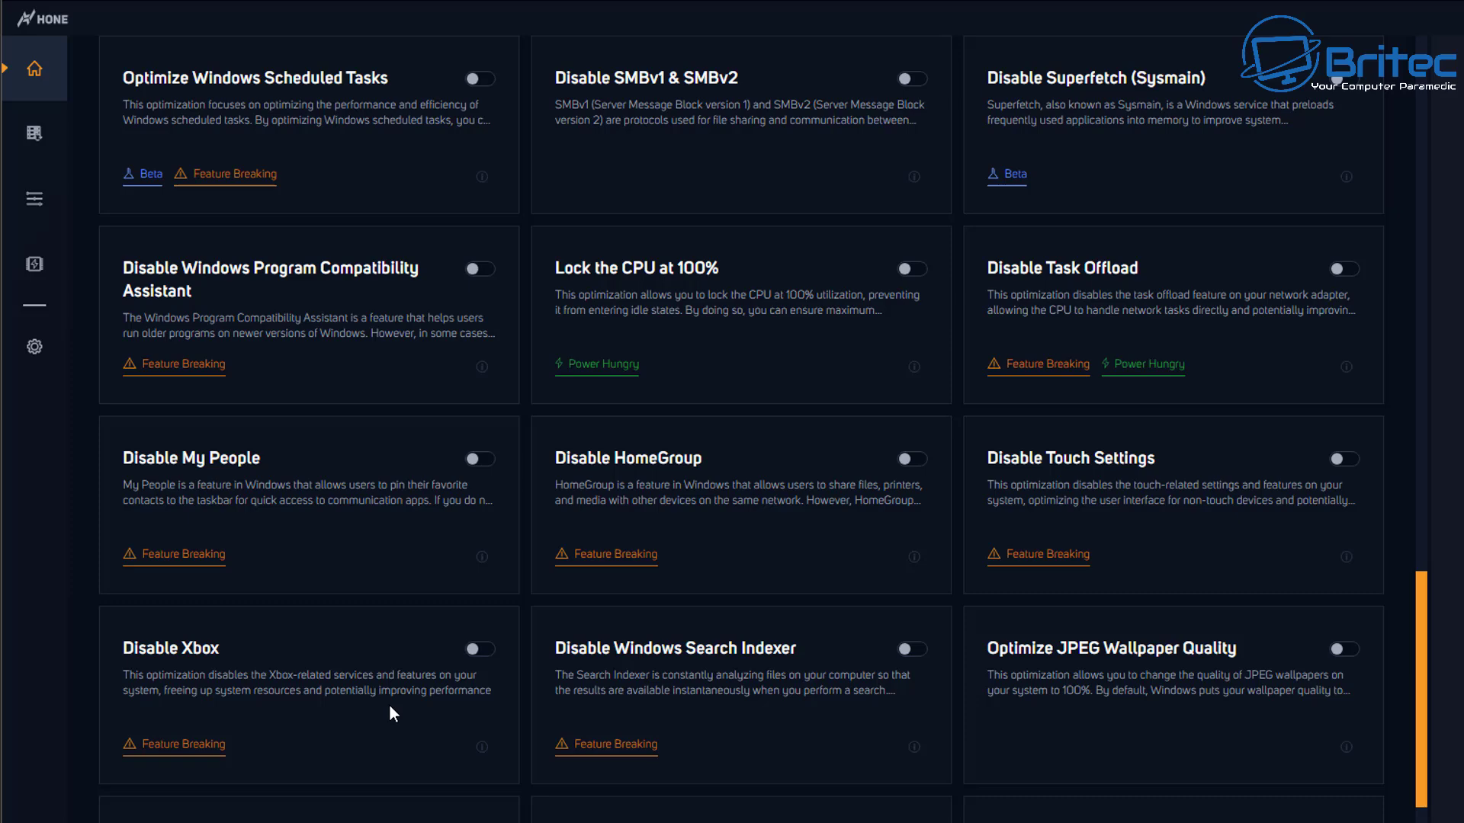
{"action": "scroll", "coordinate": [374, 702], "scroll_direction": "down", "scroll_amount": 2}
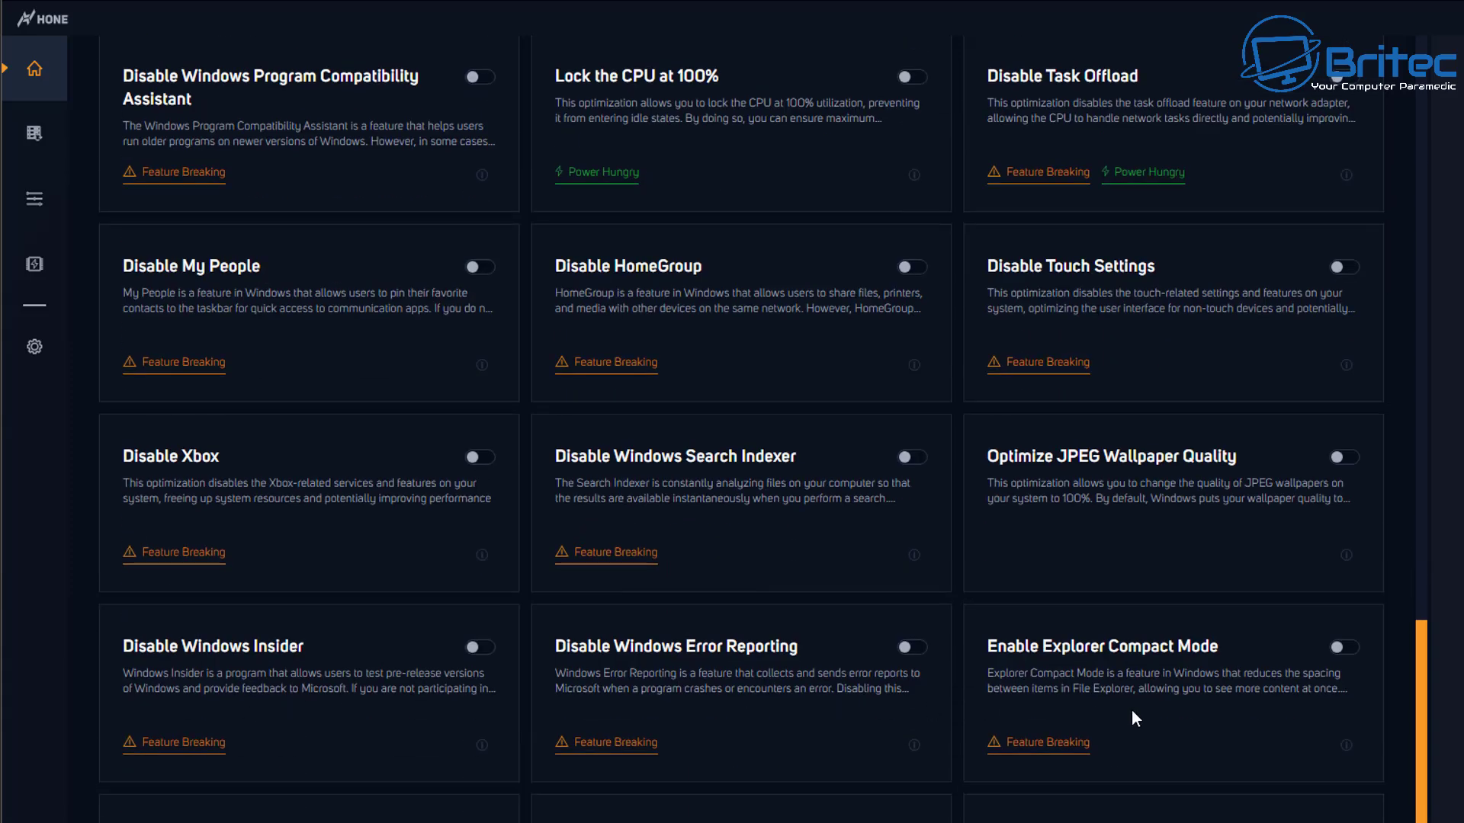
{"action": "scroll", "coordinate": [1132, 709], "scroll_direction": "down", "scroll_amount": 2}
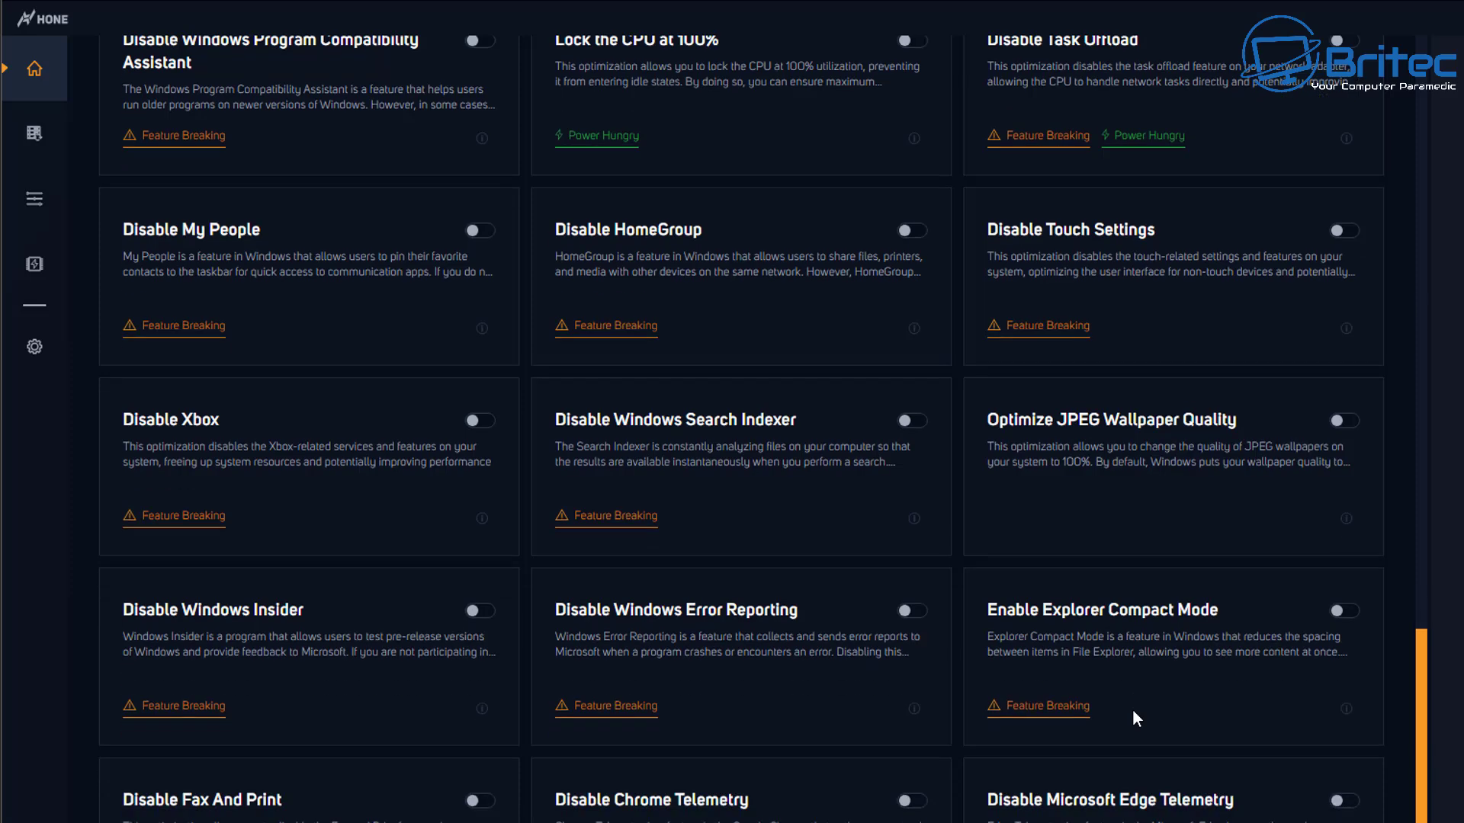
{"action": "scroll", "coordinate": [210, 731], "scroll_direction": "down", "scroll_amount": 3}
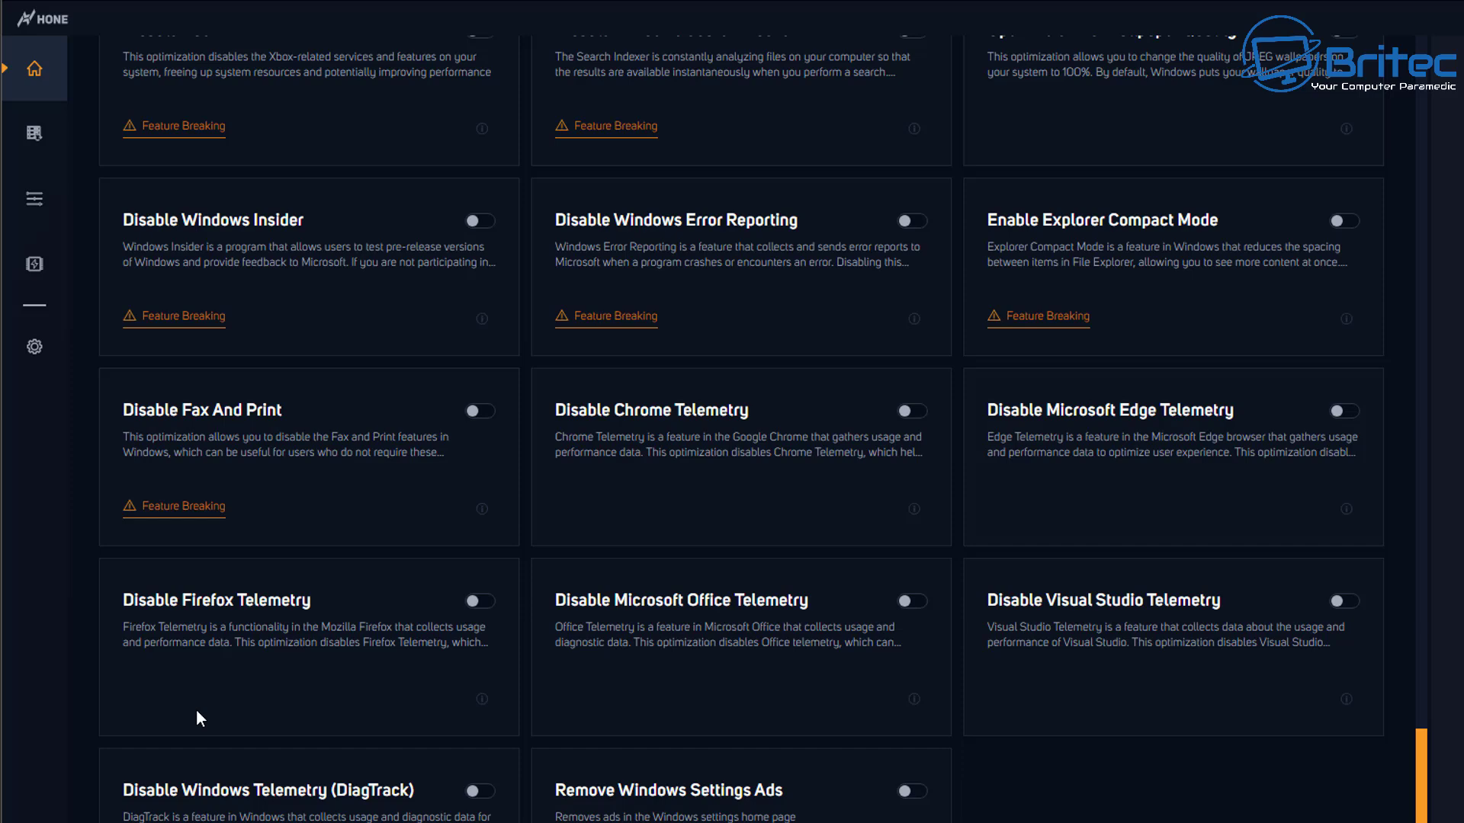
{"action": "left_click", "coordinate": [488, 608]}
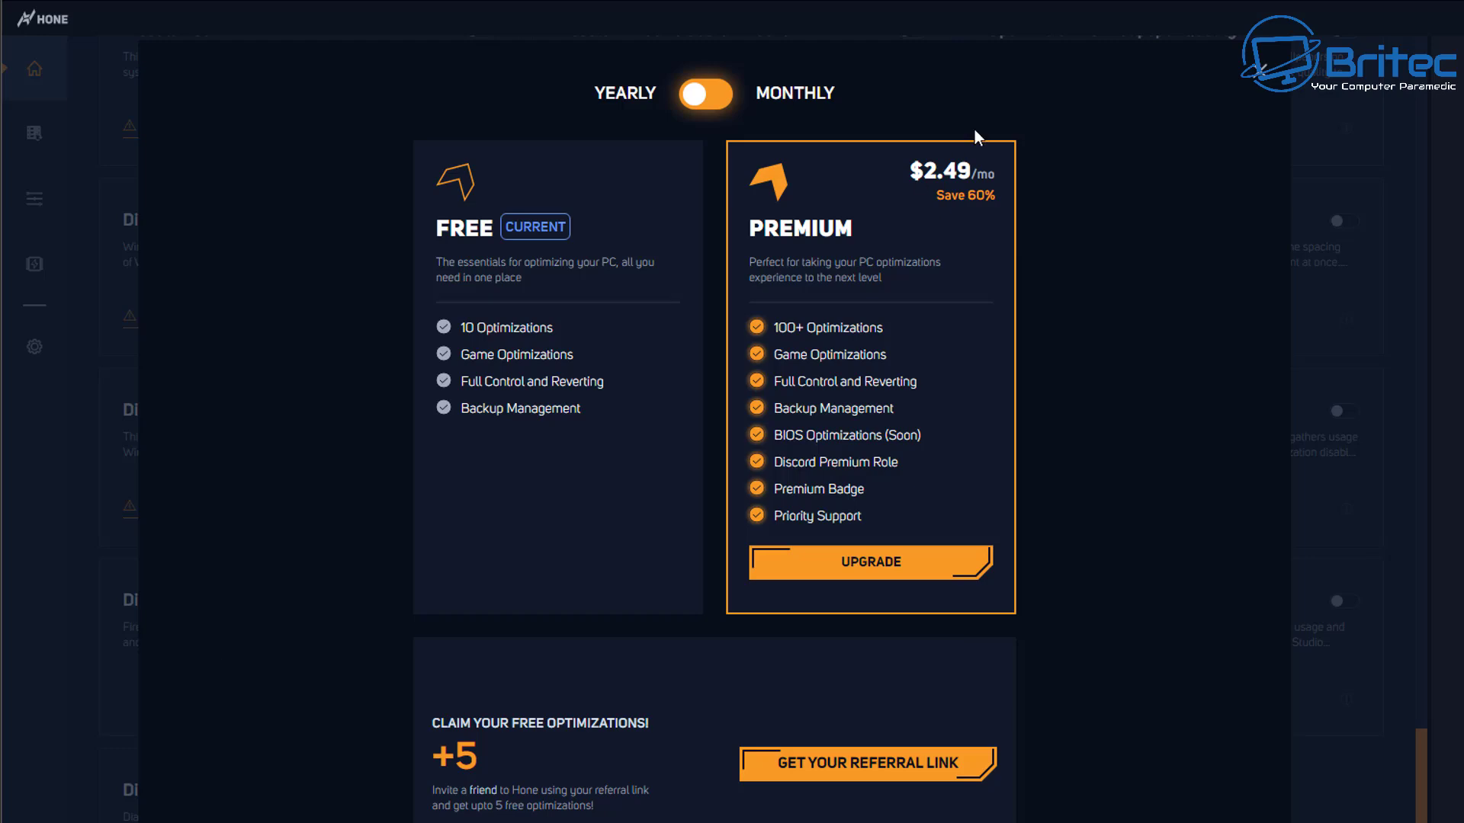
{"action": "left_click", "coordinate": [1154, 362]}
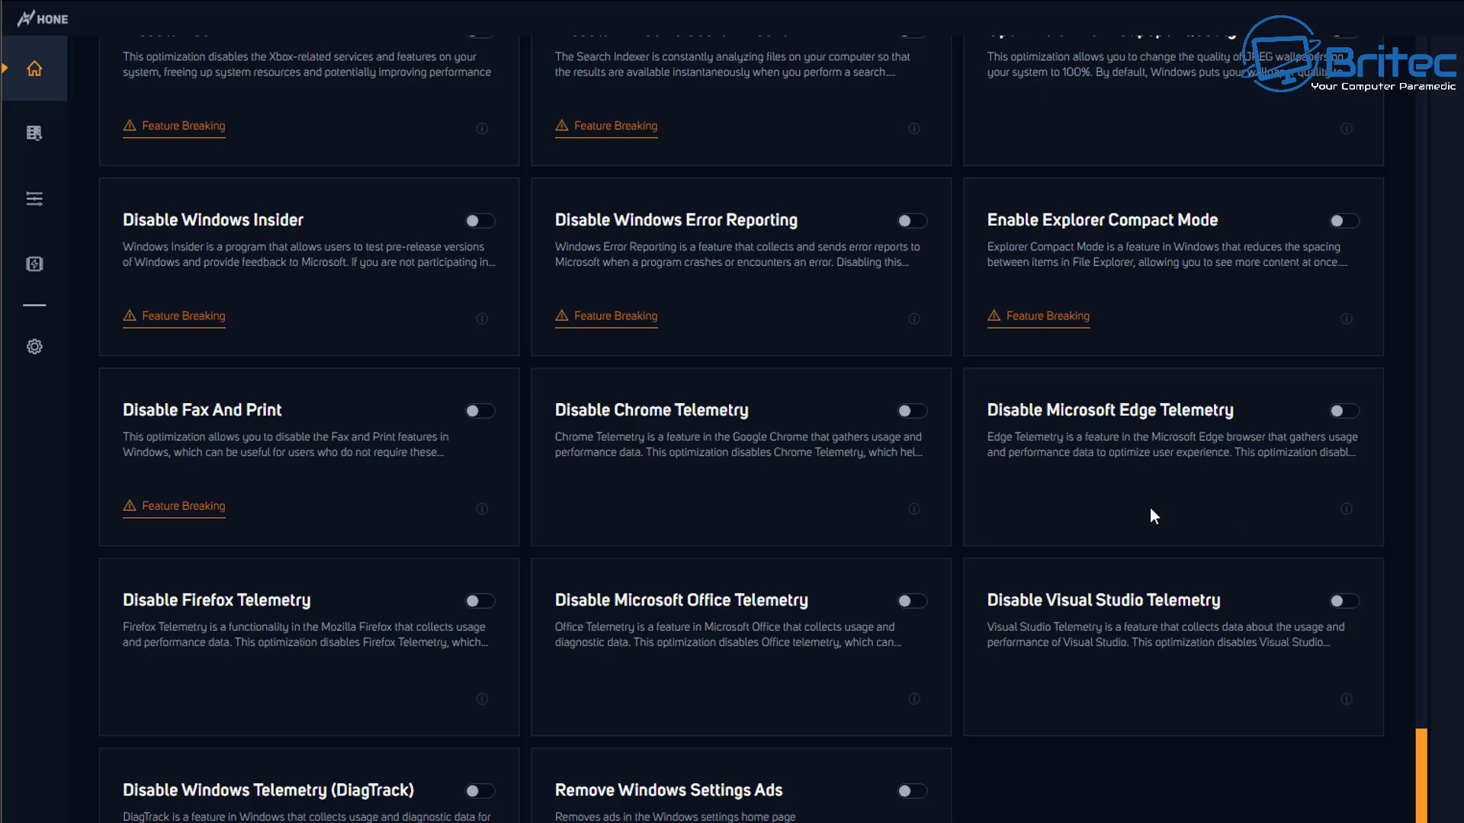
Return to the start of the optimization list and show the Basic category.
{"action": "scroll", "coordinate": [1150, 509], "scroll_direction": "up", "scroll_amount": 20}
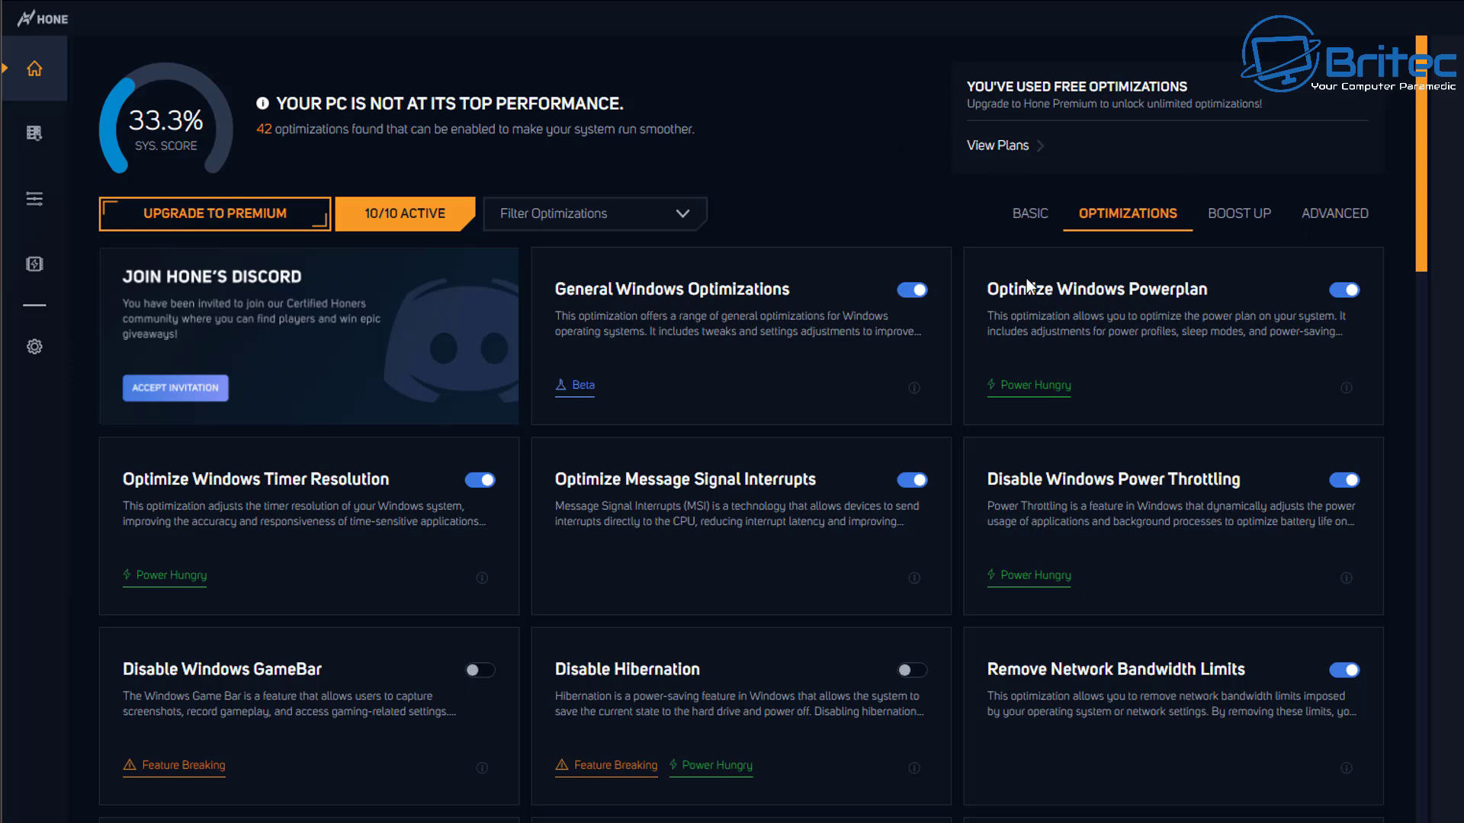
{"action": "left_click", "coordinate": [1019, 208]}
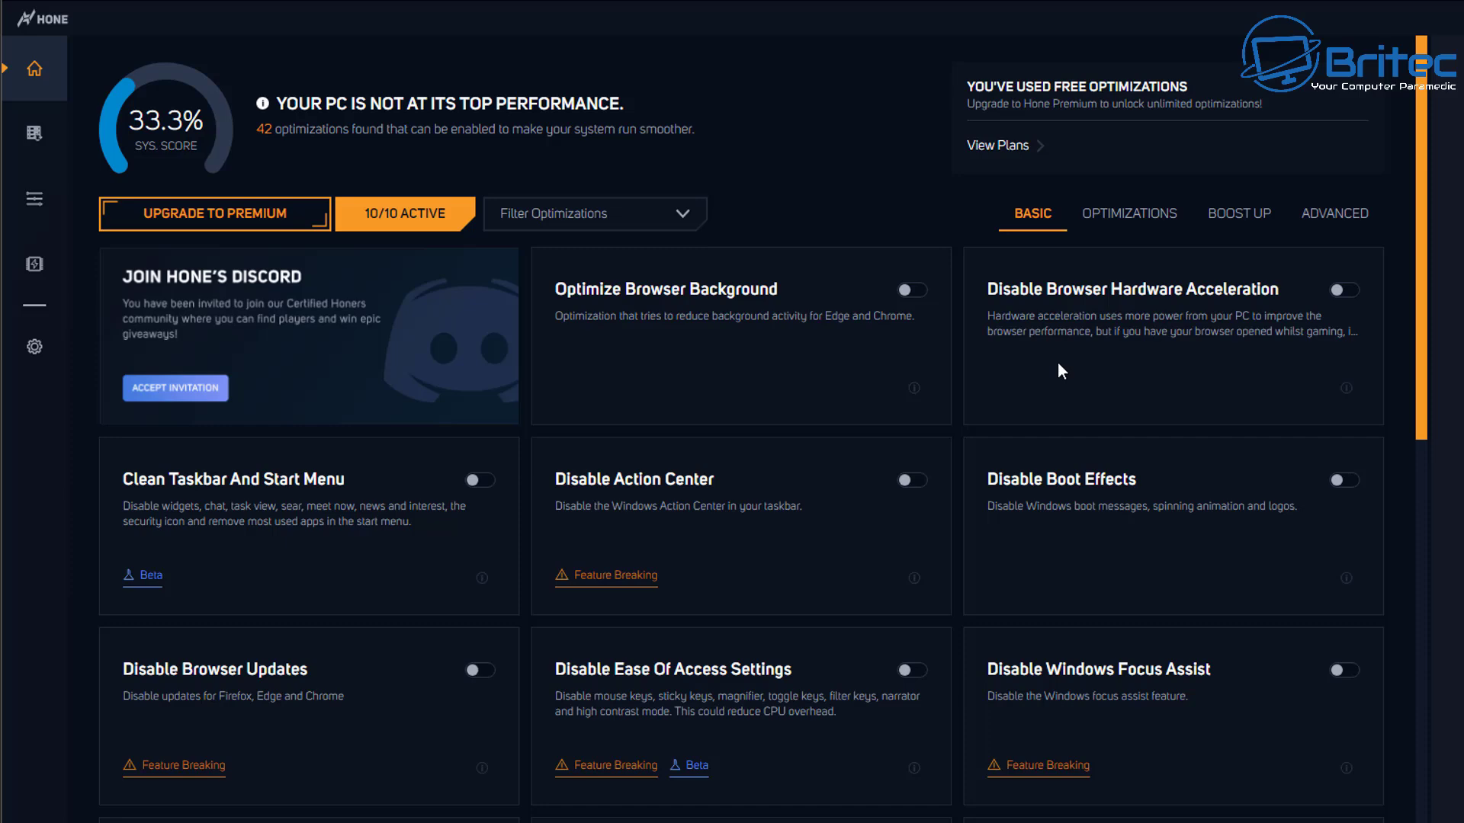
Check the Optimizations category, and in the Basic category enable Optimize Browser Background and Disable Browser Hardware Acceleration.
{"action": "left_click", "coordinate": [1129, 213]}
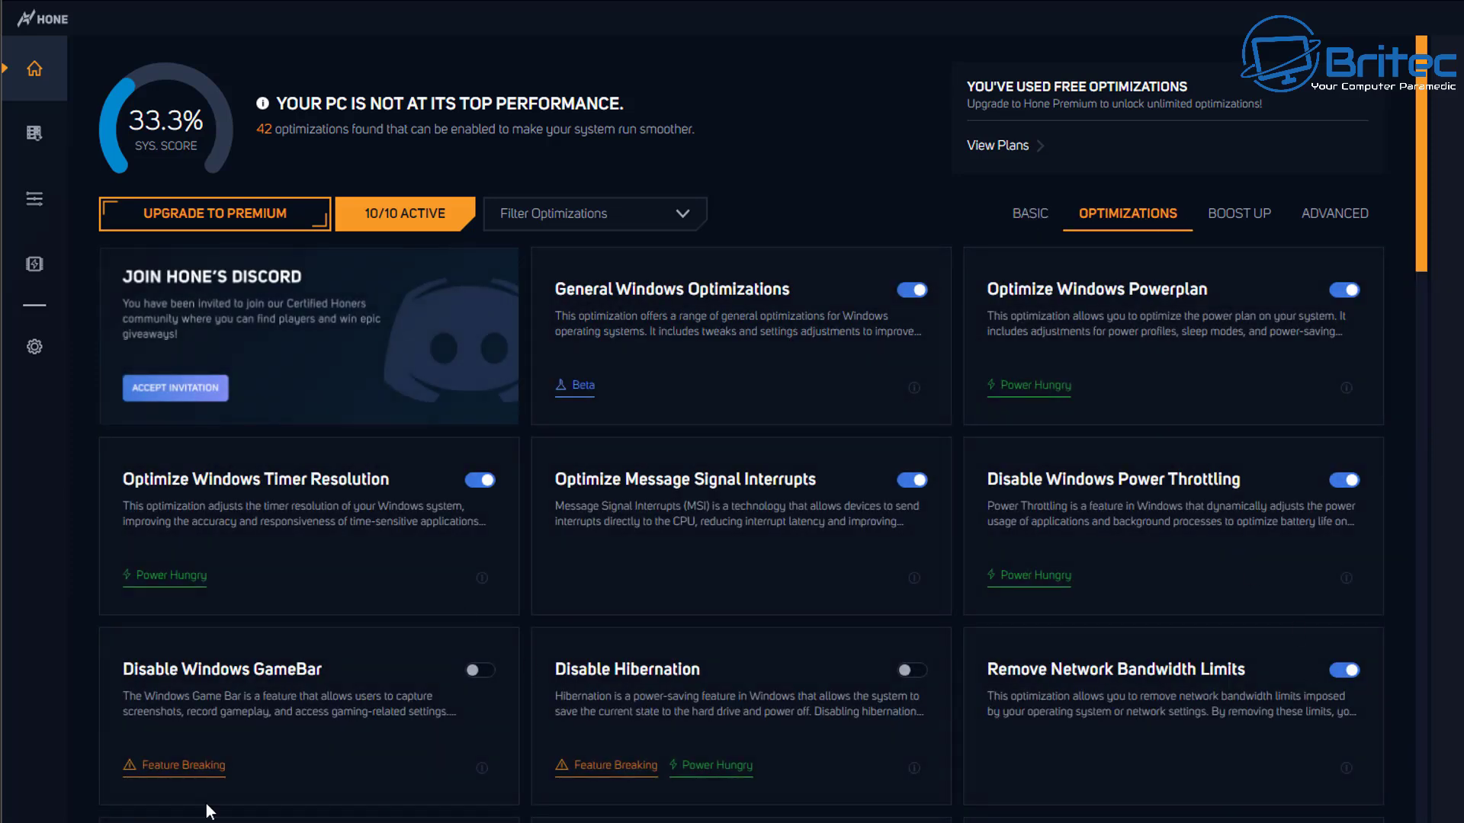
{"action": "left_click", "coordinate": [1034, 213]}
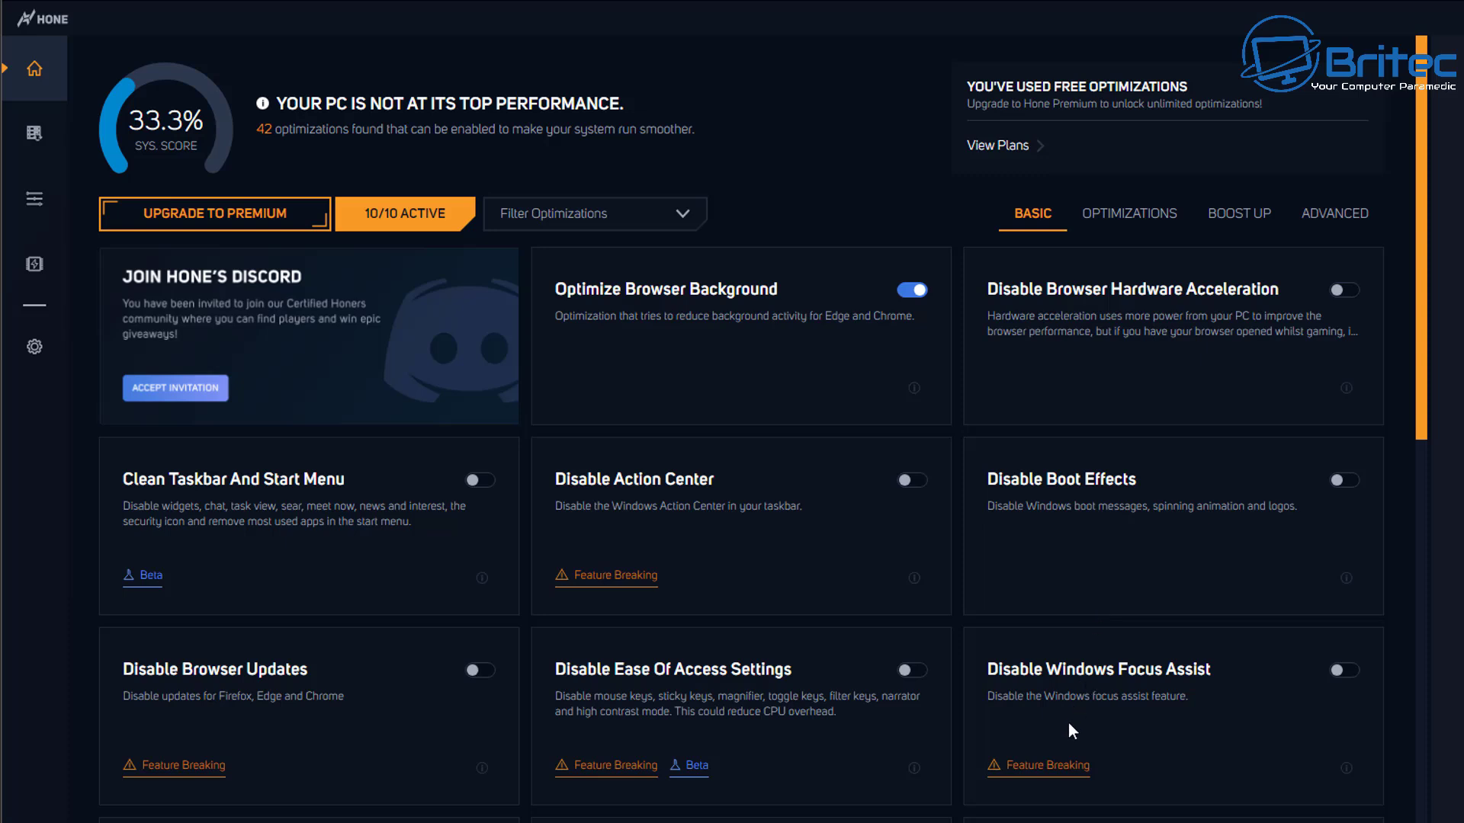
{"action": "left_click", "coordinate": [1344, 291]}
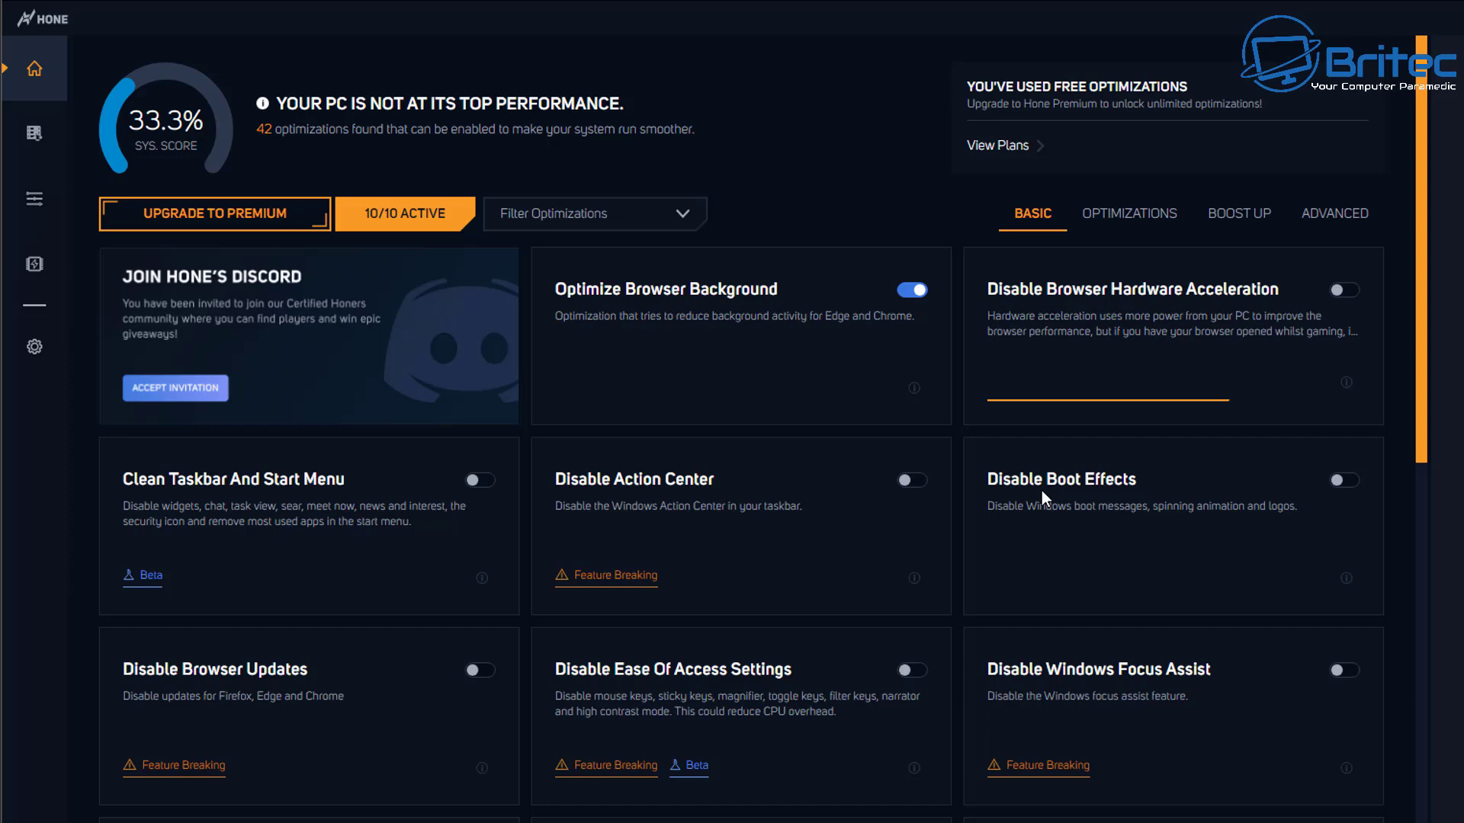
Enable Set Visual Effects For performance and Enable Classic Right Click Menu On Windows 11 in the Basic category.
{"action": "scroll", "coordinate": [715, 793], "scroll_direction": "down", "scroll_amount": 4}
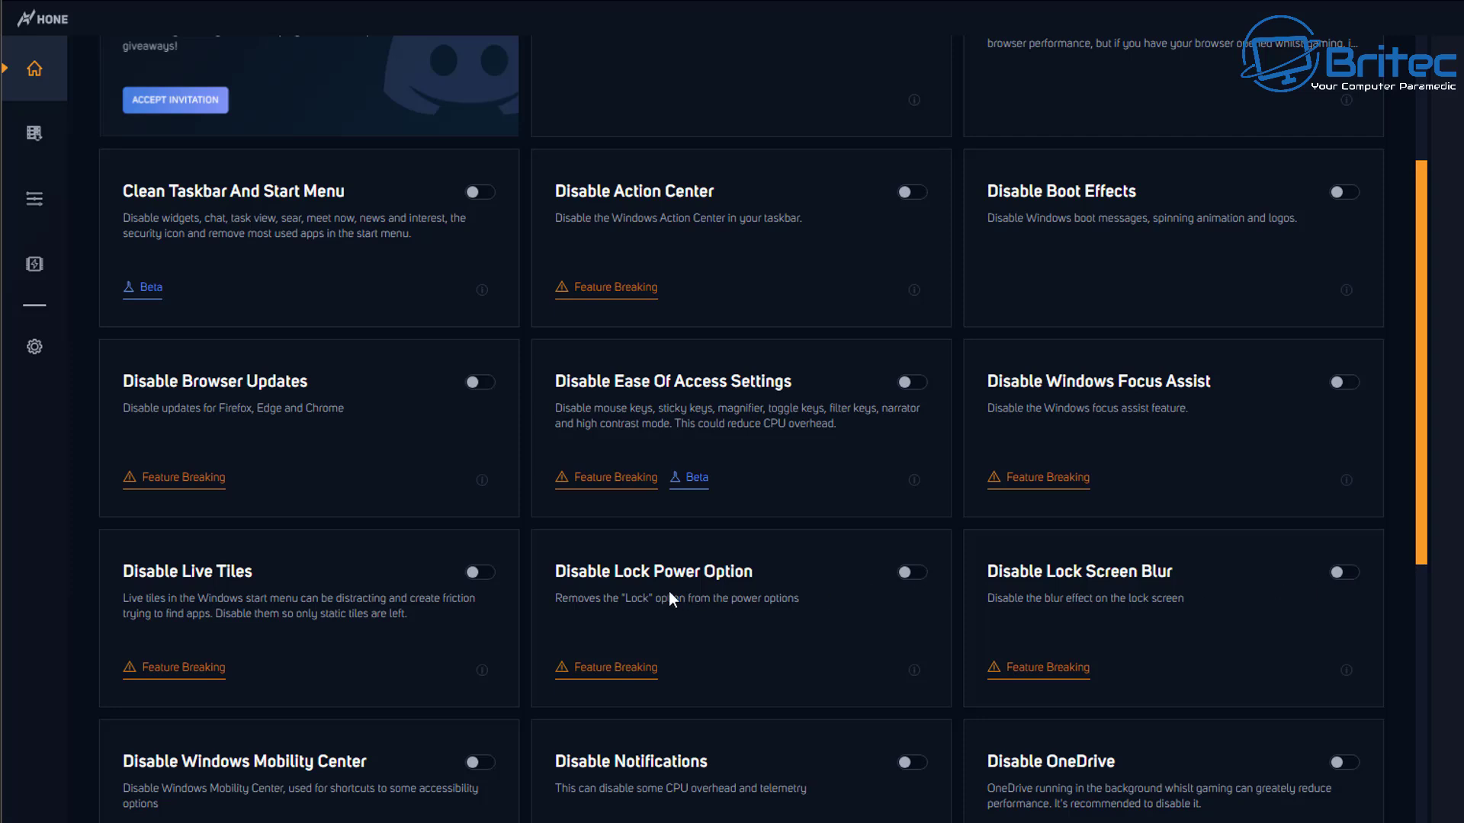
{"action": "scroll", "coordinate": [669, 593], "scroll_direction": "down", "scroll_amount": 3}
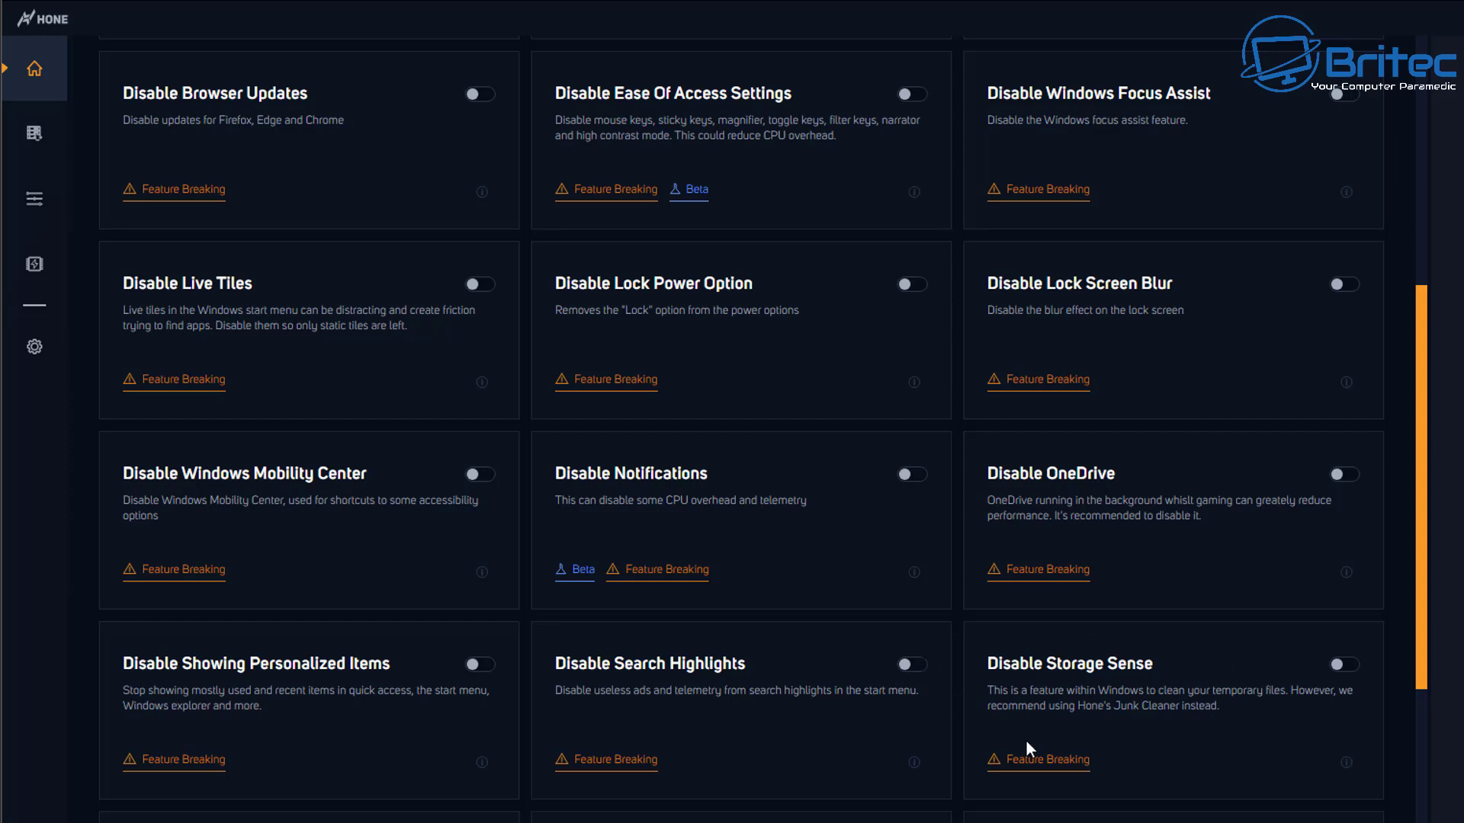
{"action": "scroll", "coordinate": [1026, 741], "scroll_direction": "down", "scroll_amount": 3}
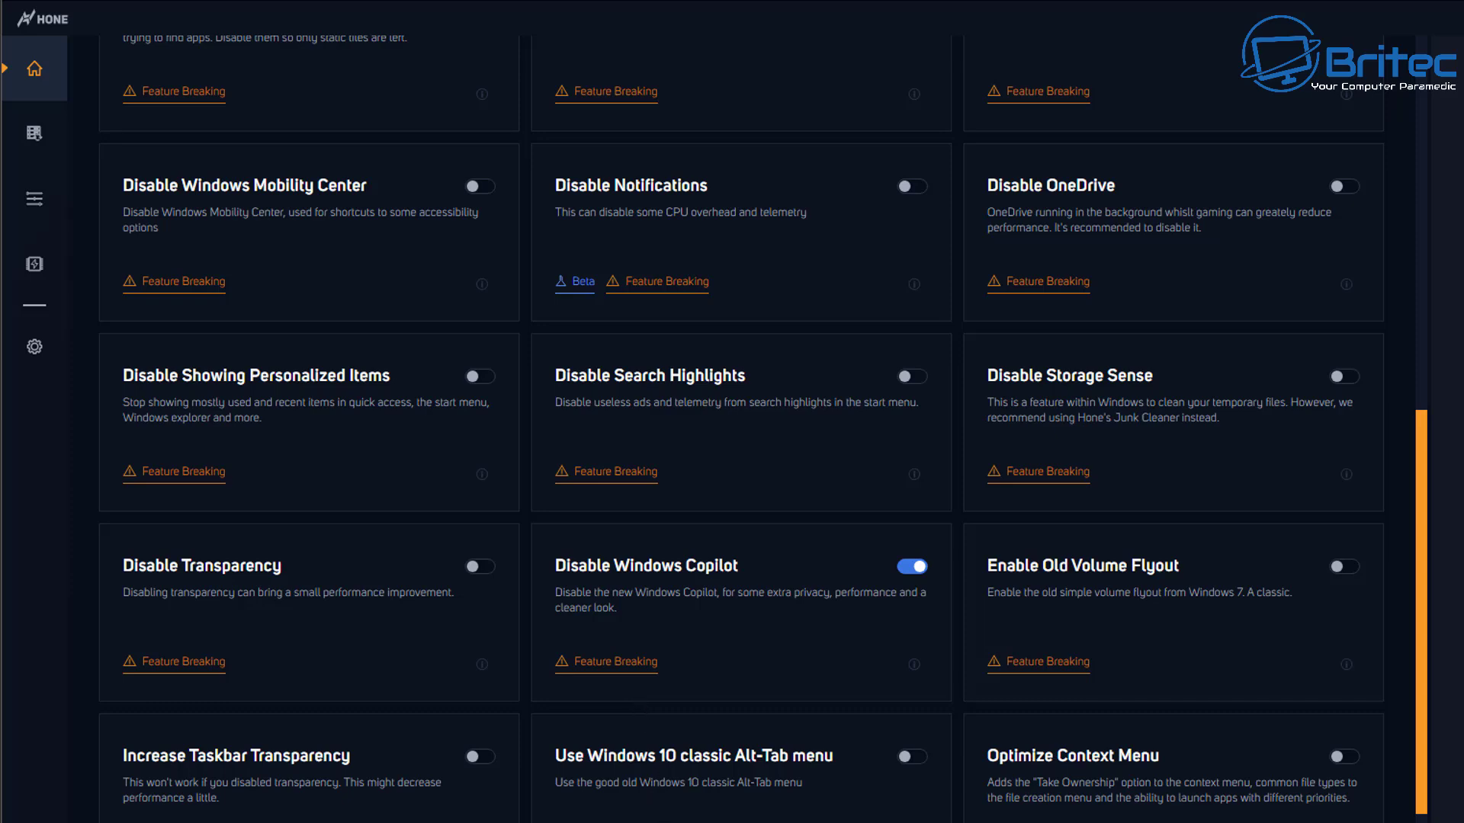
{"action": "scroll", "coordinate": [762, 427], "scroll_direction": "down", "scroll_amount": 5}
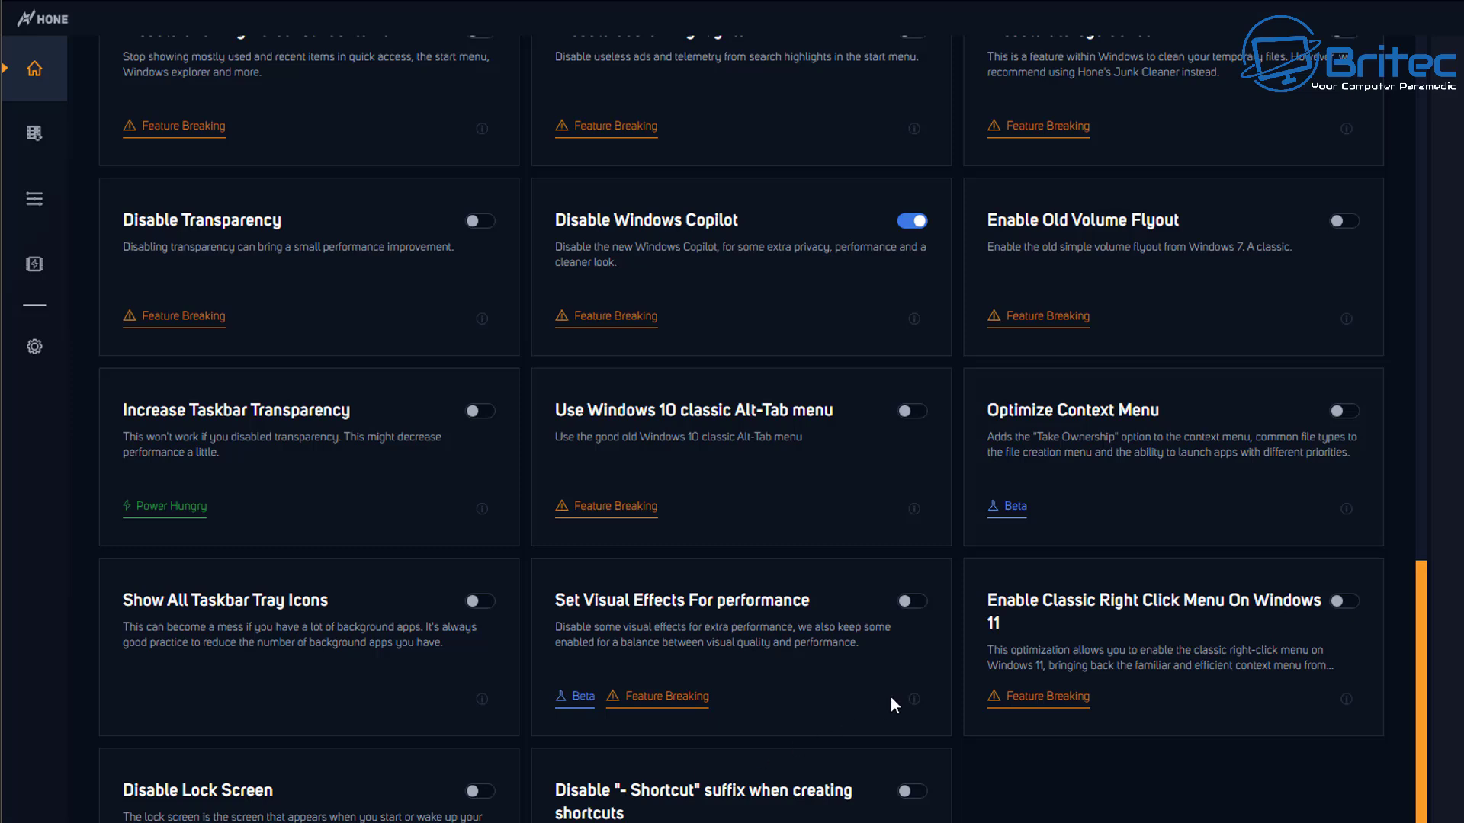
{"action": "left_click", "coordinate": [912, 601]}
{"action": "scroll", "coordinate": [877, 663], "scroll_direction": "up", "scroll_amount": 1}
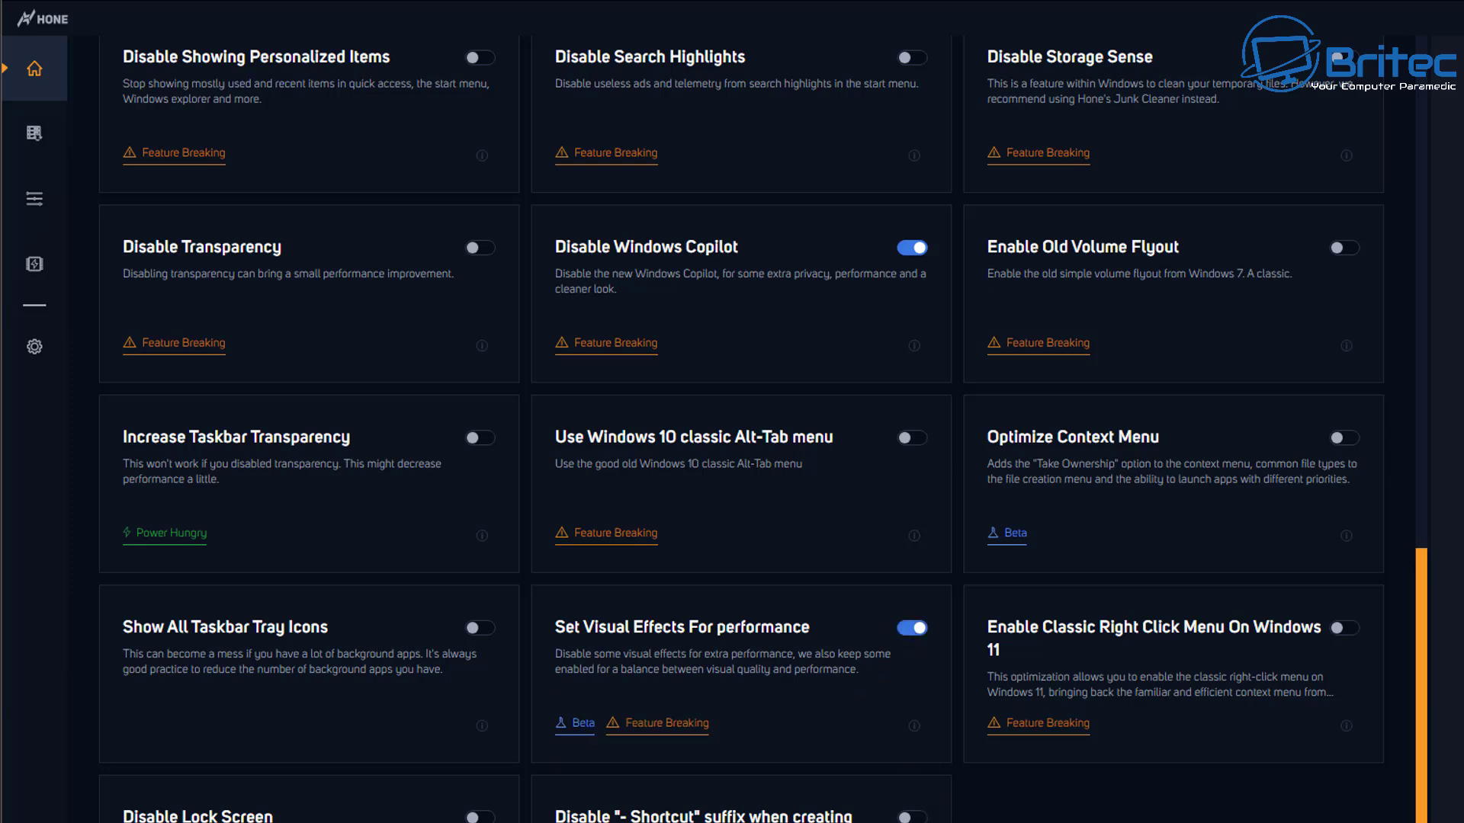
{"action": "scroll", "coordinate": [763, 431], "scroll_direction": "down", "scroll_amount": 1}
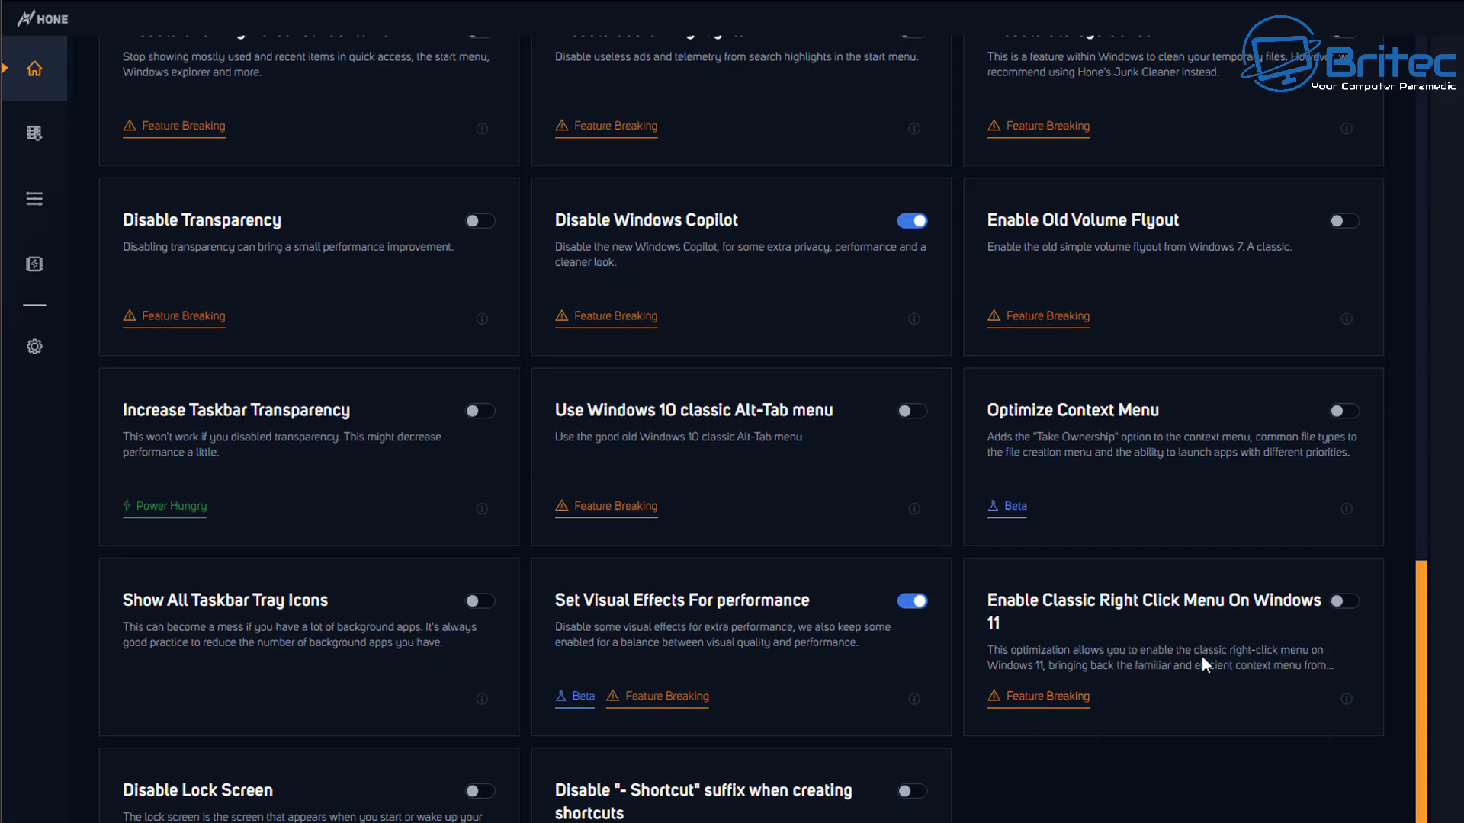
{"action": "scroll", "coordinate": [1327, 618], "scroll_direction": "up", "scroll_amount": 1}
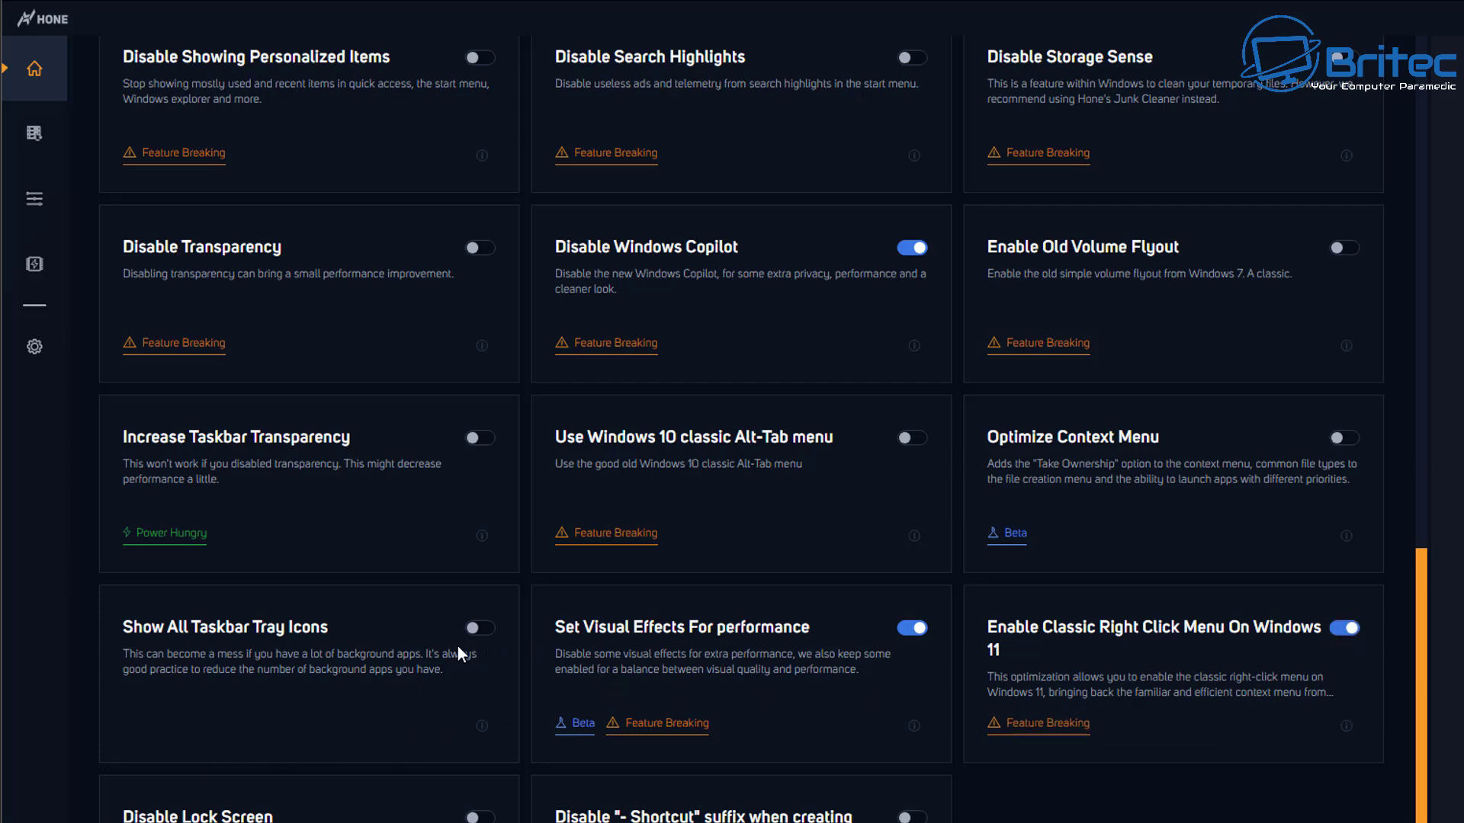
Return to the start of the Basic list and look through the system cleaning and repair tools in the Boost Up category.
{"action": "scroll", "coordinate": [428, 644], "scroll_direction": "up", "scroll_amount": 2}
{"action": "scroll", "coordinate": [426, 647], "scroll_direction": "up", "scroll_amount": 3}
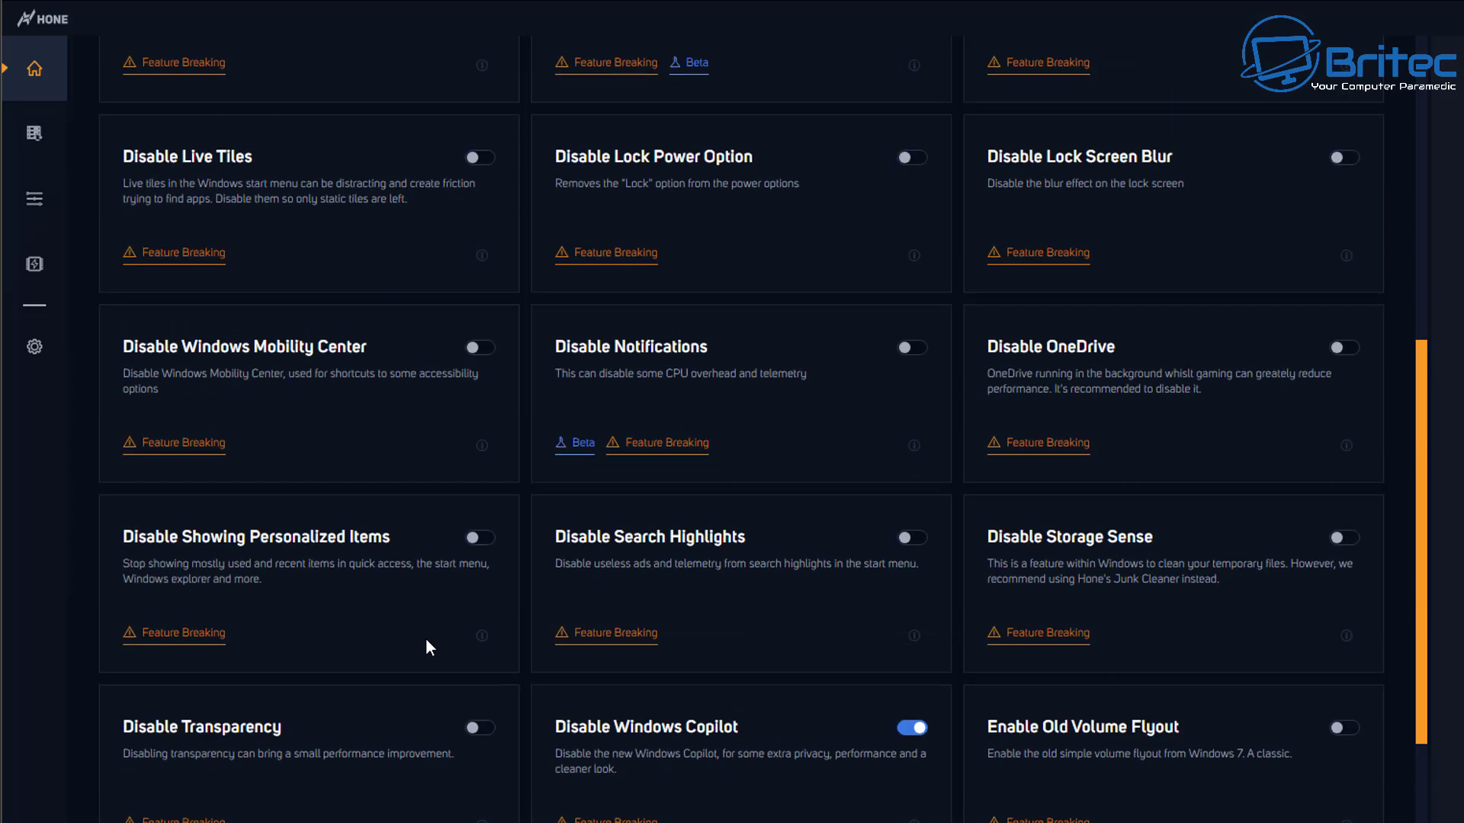
{"action": "scroll", "coordinate": [841, 614], "scroll_direction": "up", "scroll_amount": 3}
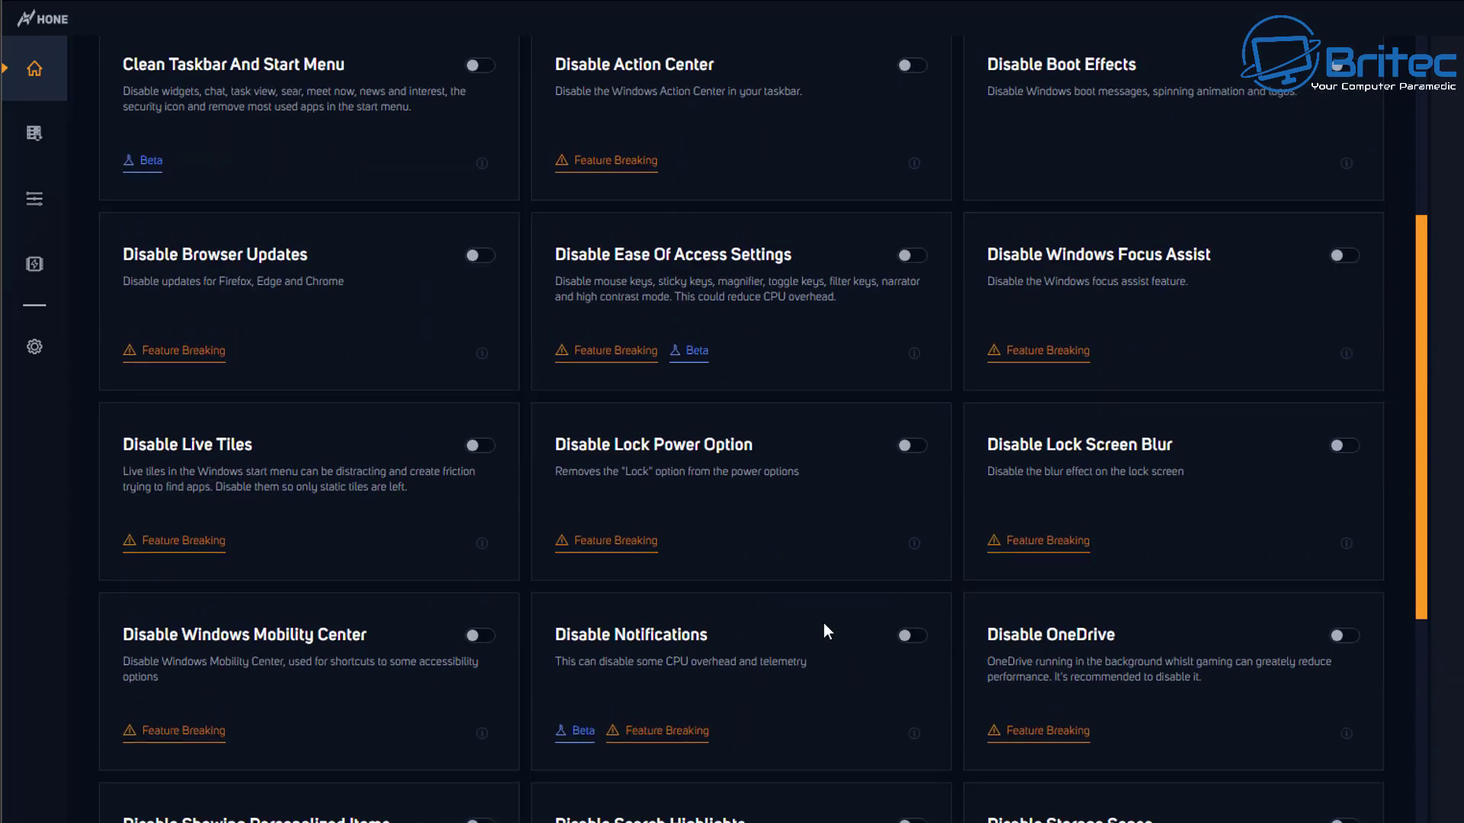
{"action": "scroll", "coordinate": [821, 621], "scroll_direction": "up", "scroll_amount": 4}
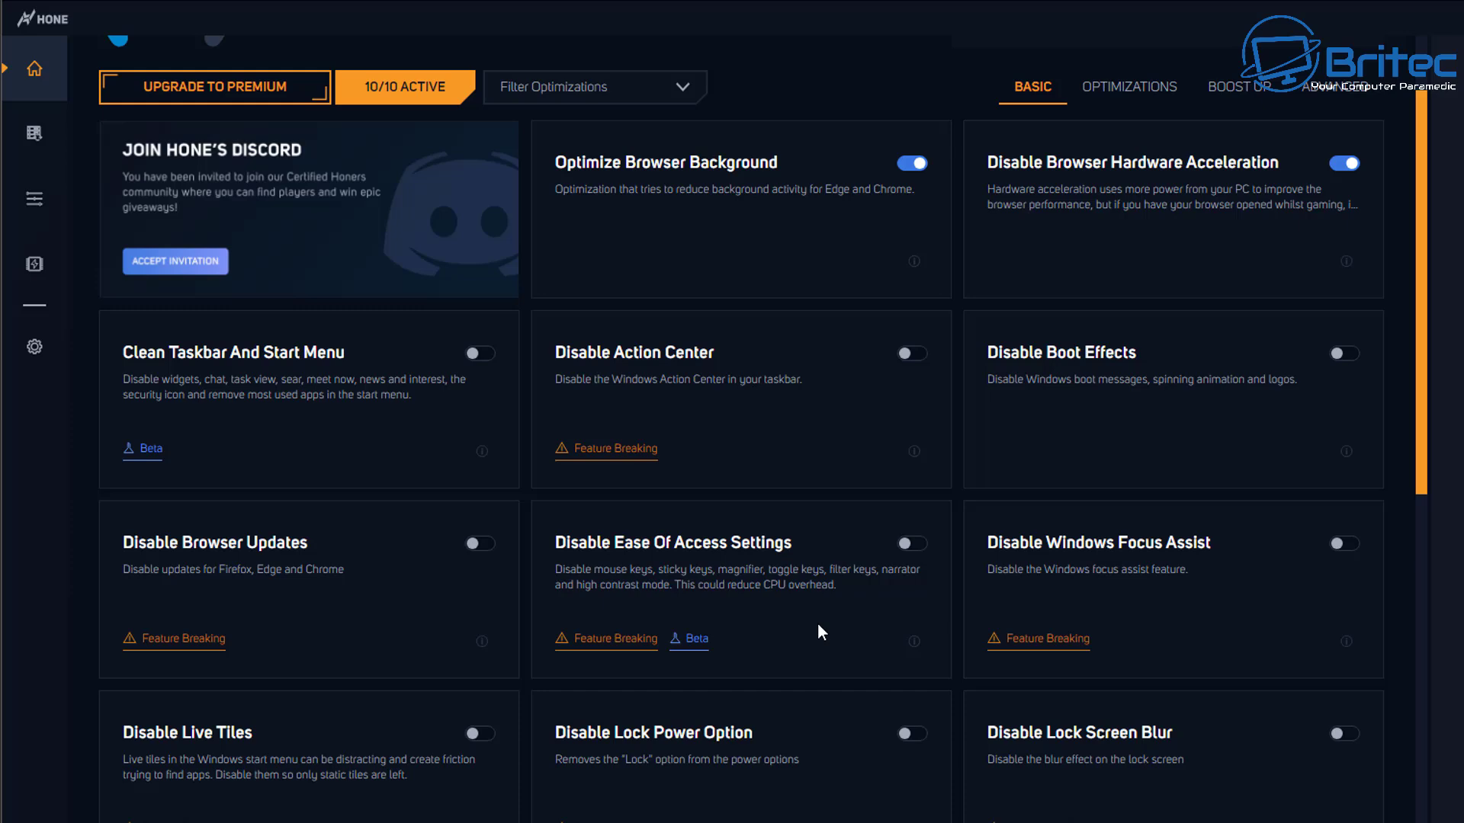
{"action": "left_click", "coordinate": [1237, 214]}
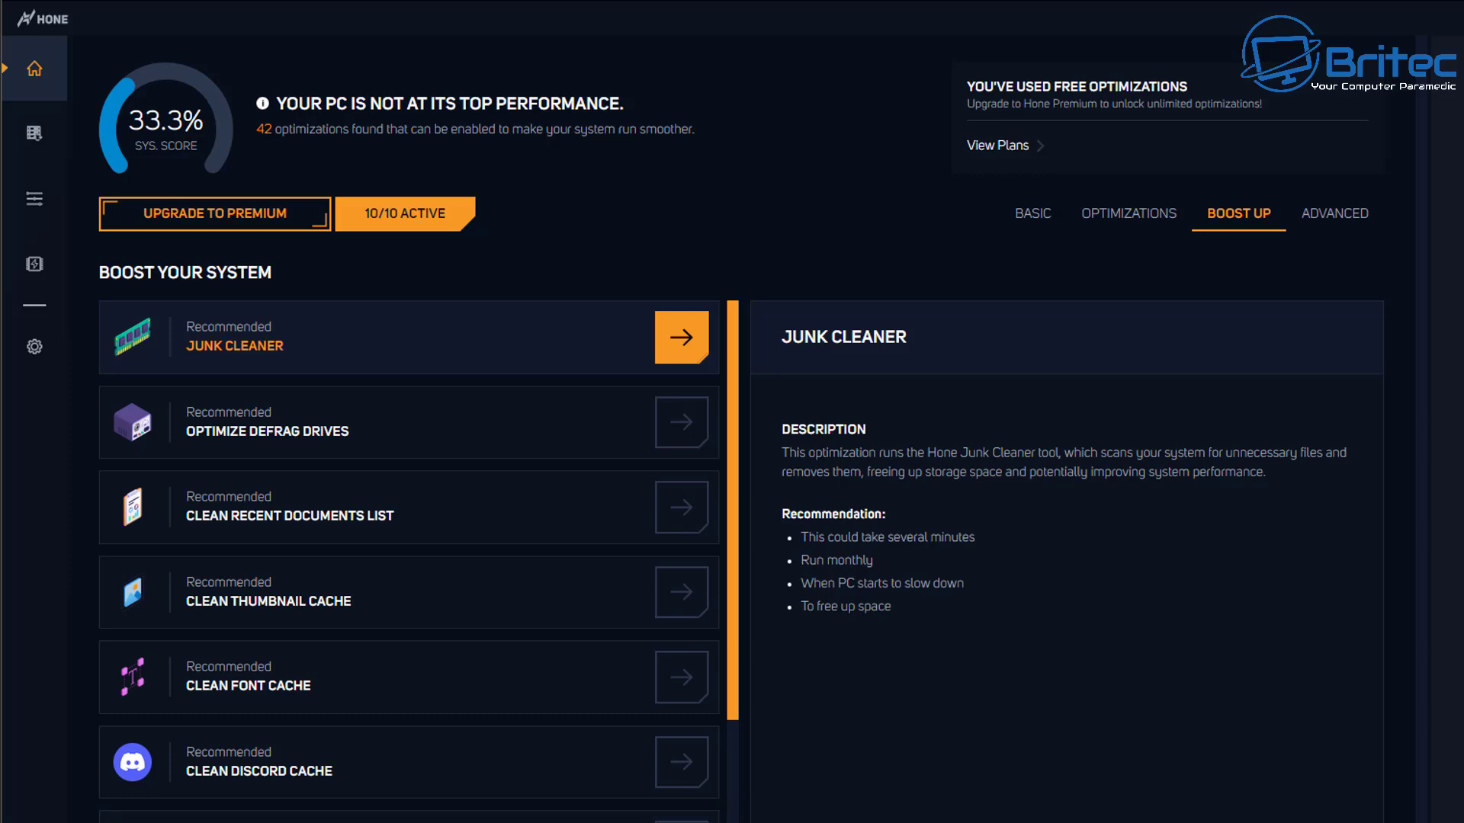
{"action": "scroll", "coordinate": [409, 561], "scroll_direction": "down", "scroll_amount": 4}
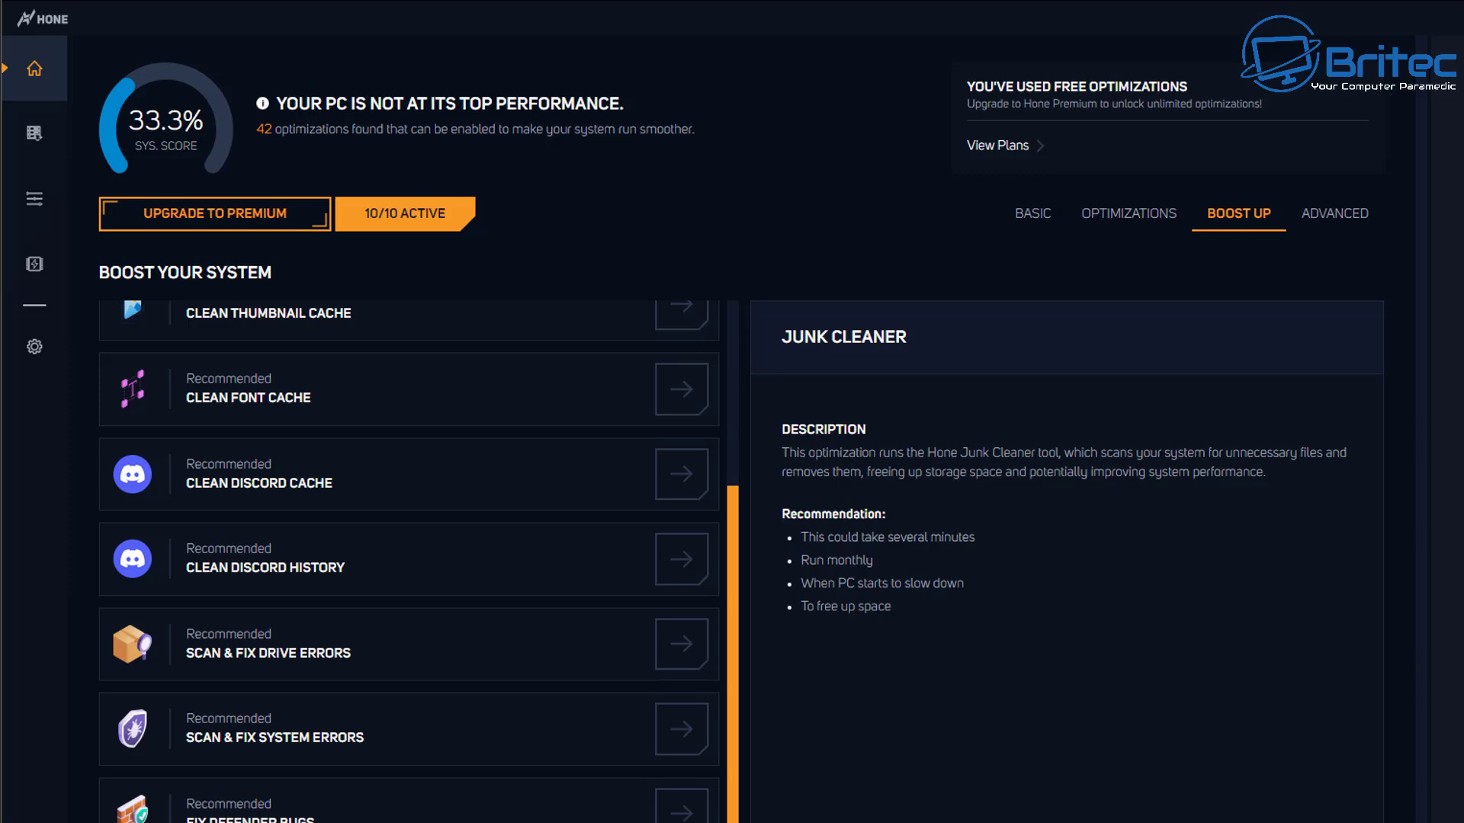
{"action": "scroll", "coordinate": [409, 561], "scroll_direction": "down", "scroll_amount": 1}
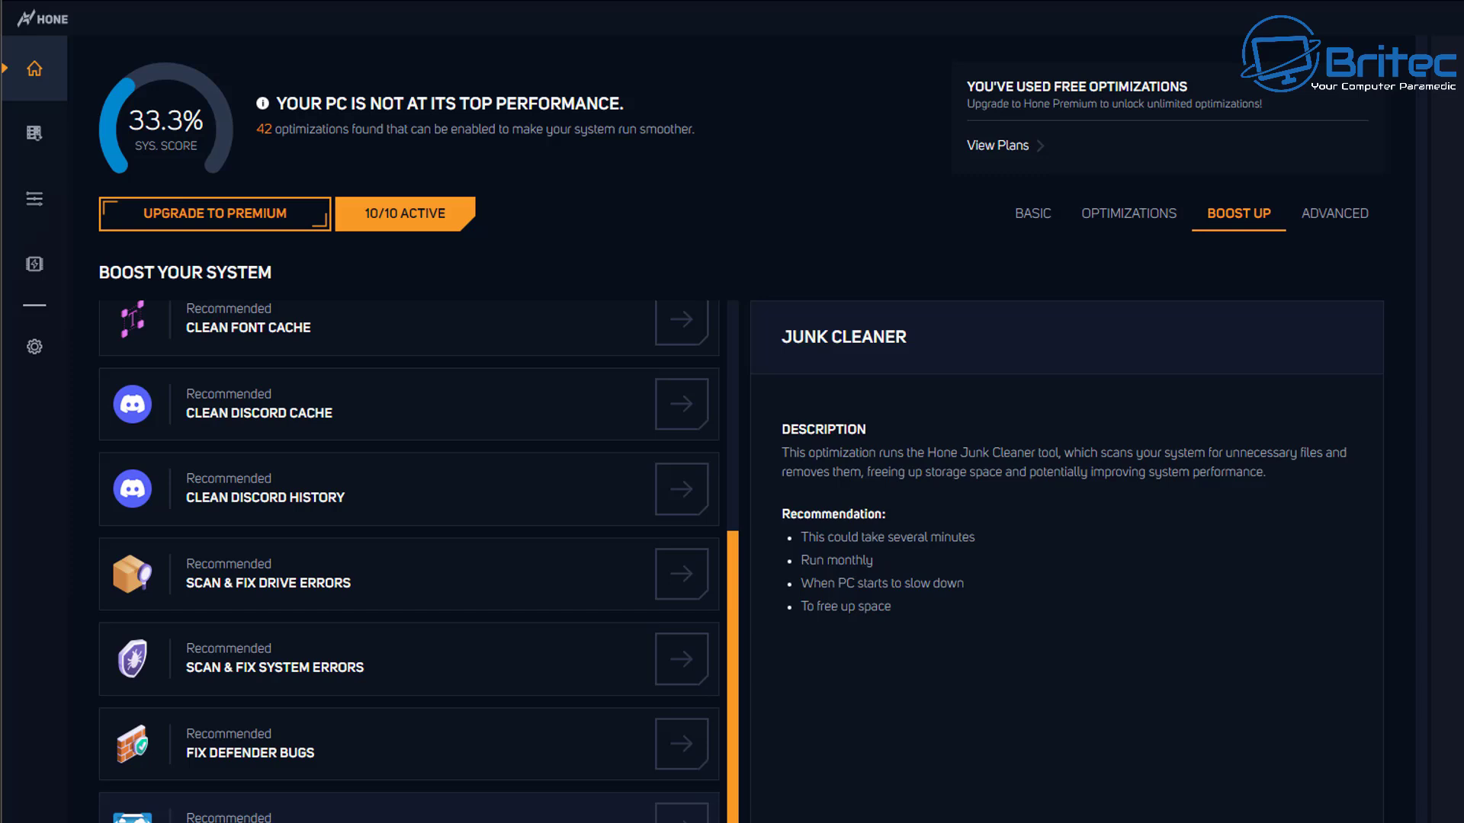
{"action": "scroll", "coordinate": [408, 561], "scroll_direction": "up", "scroll_amount": 5}
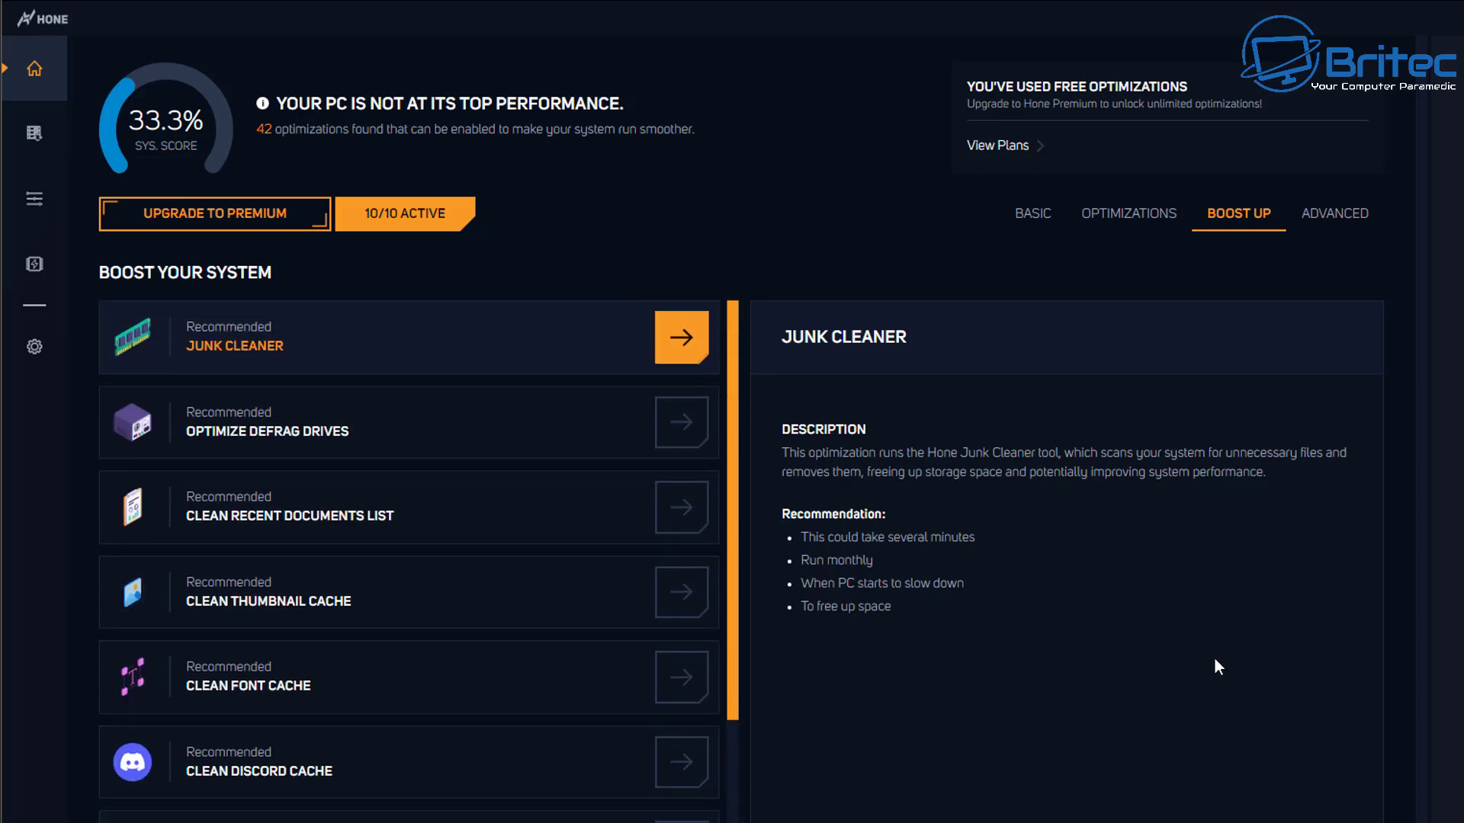
Show the Advanced category, accepting the risky-optimizations warning and choosing not to show it next time.
{"action": "left_click", "coordinate": [1320, 220]}
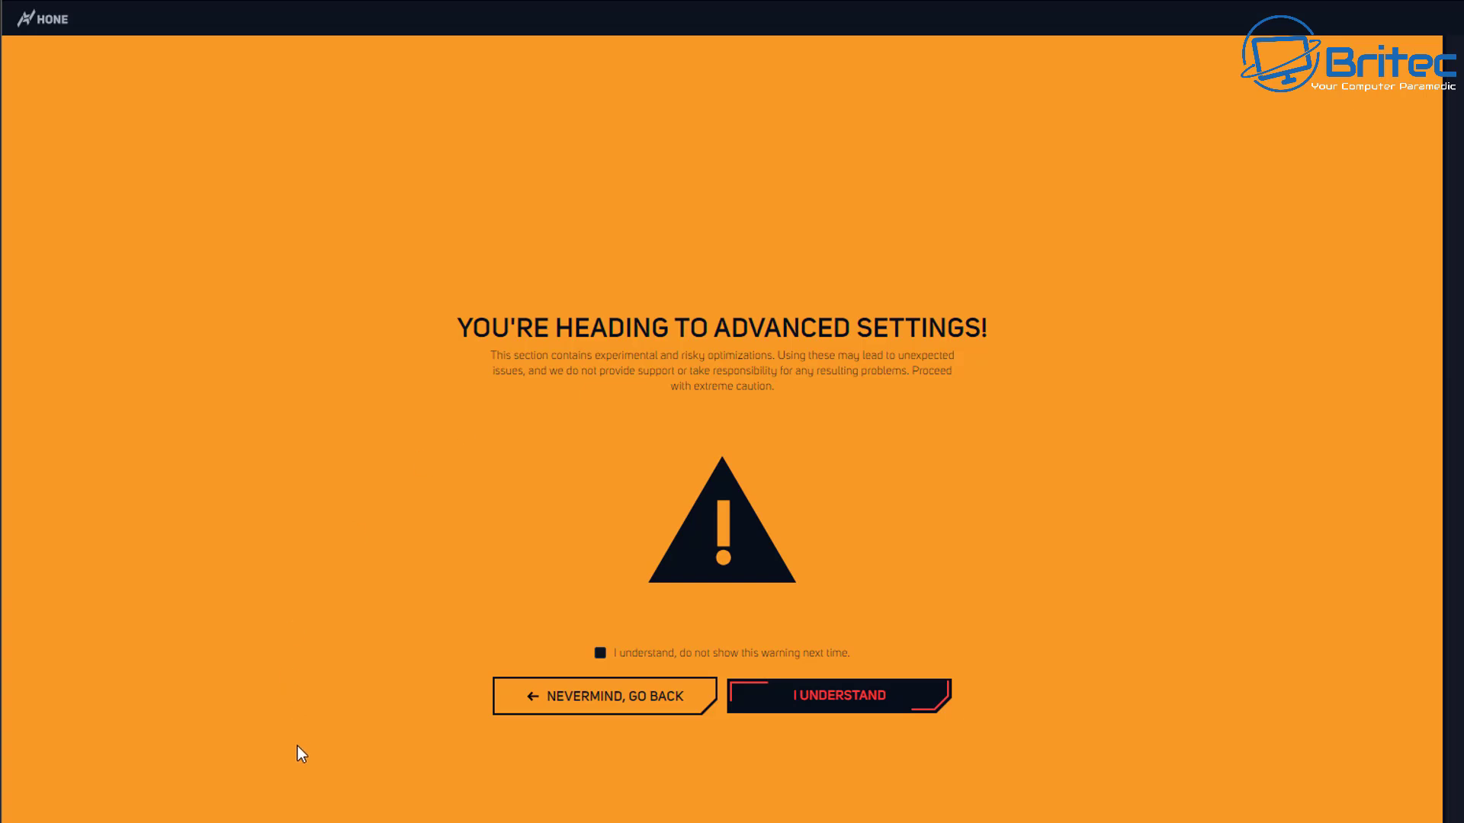
{"action": "left_click", "coordinate": [653, 659]}
{"action": "left_click", "coordinate": [865, 702]}
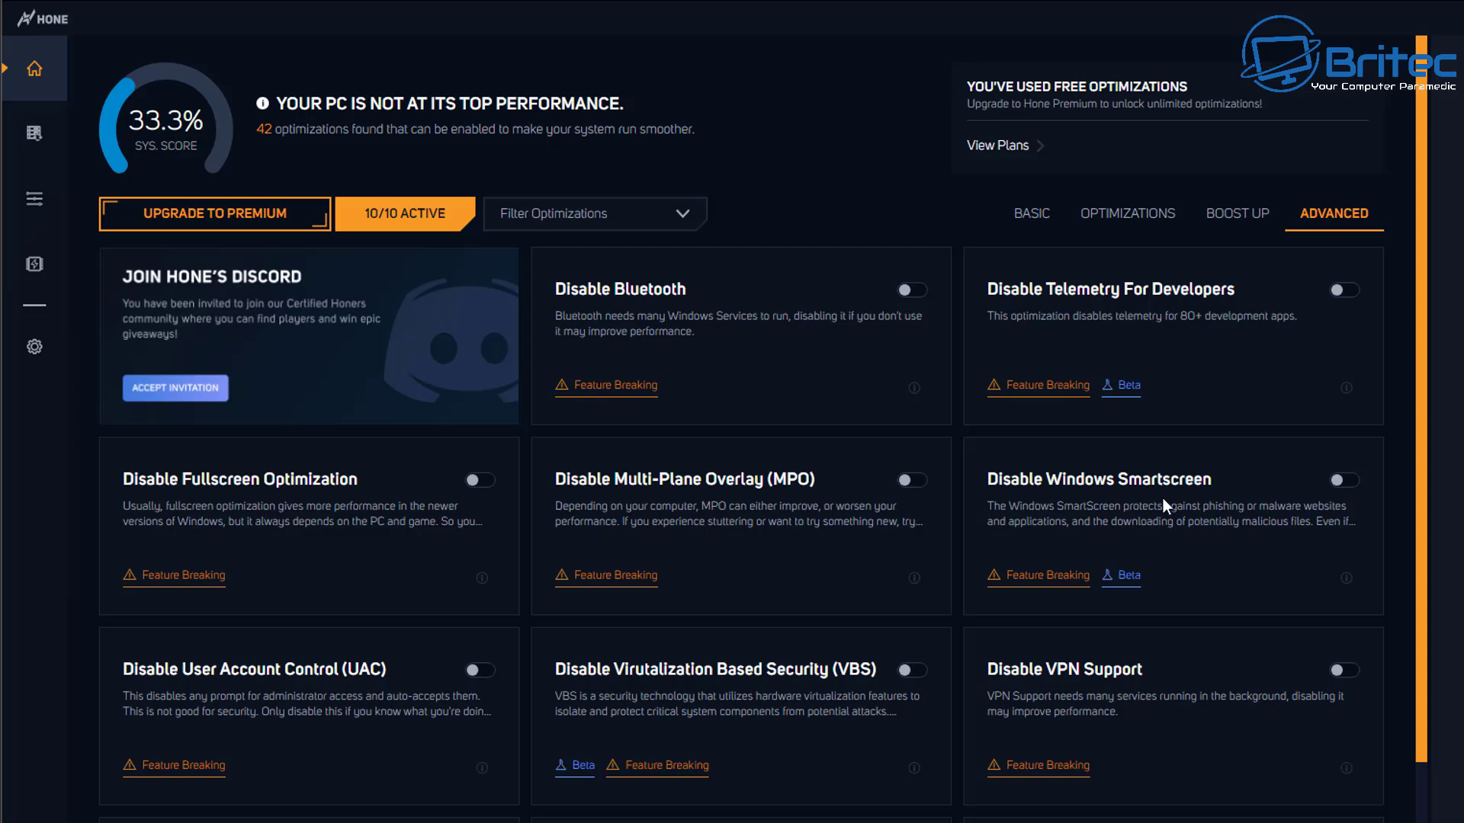
Enable Disable Telemetry For Developers and review the remaining advanced optimizations.
{"action": "left_click", "coordinate": [1345, 290]}
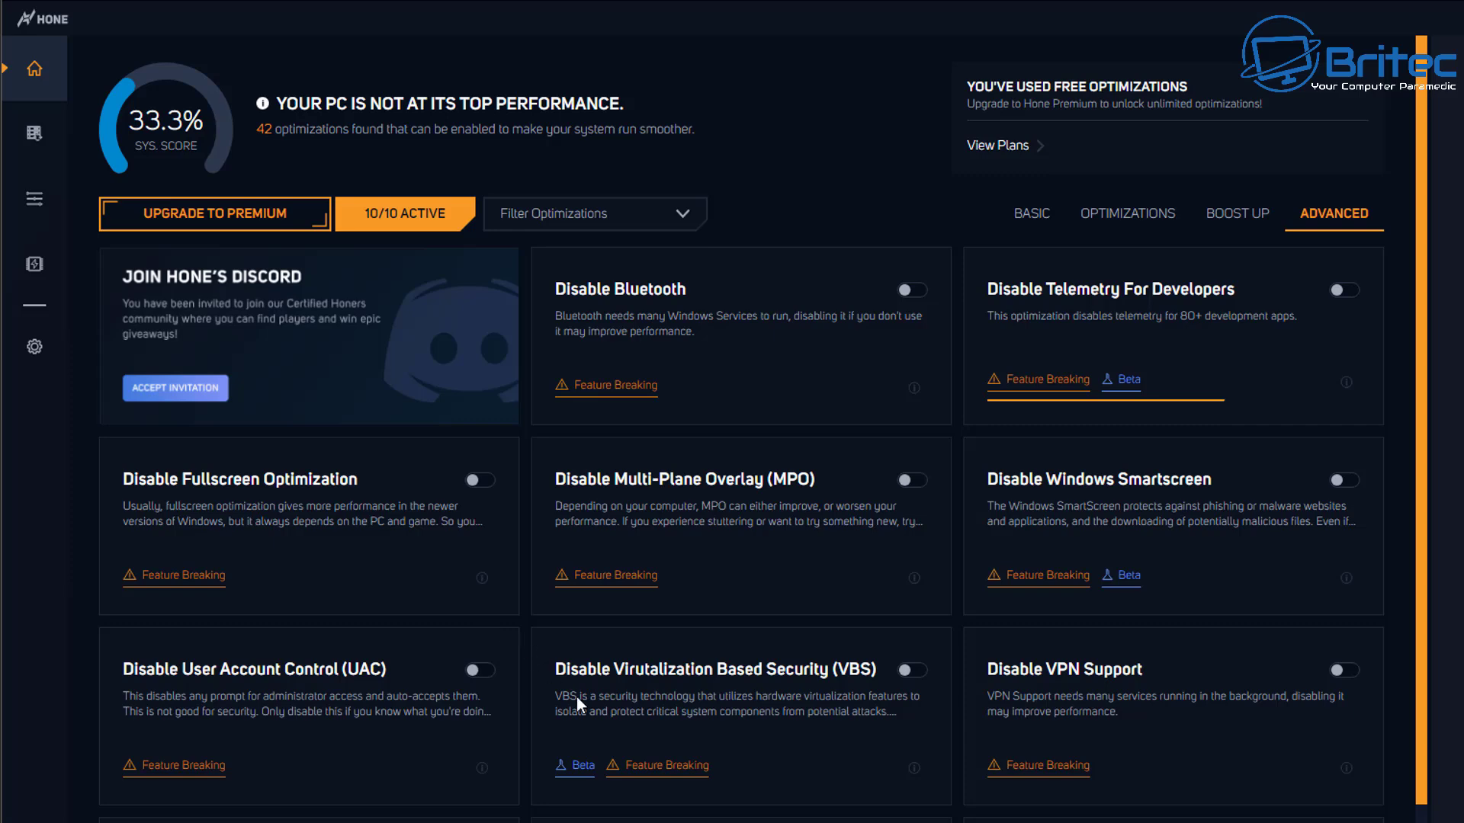
{"action": "scroll", "coordinate": [875, 681], "scroll_direction": "down", "scroll_amount": 3}
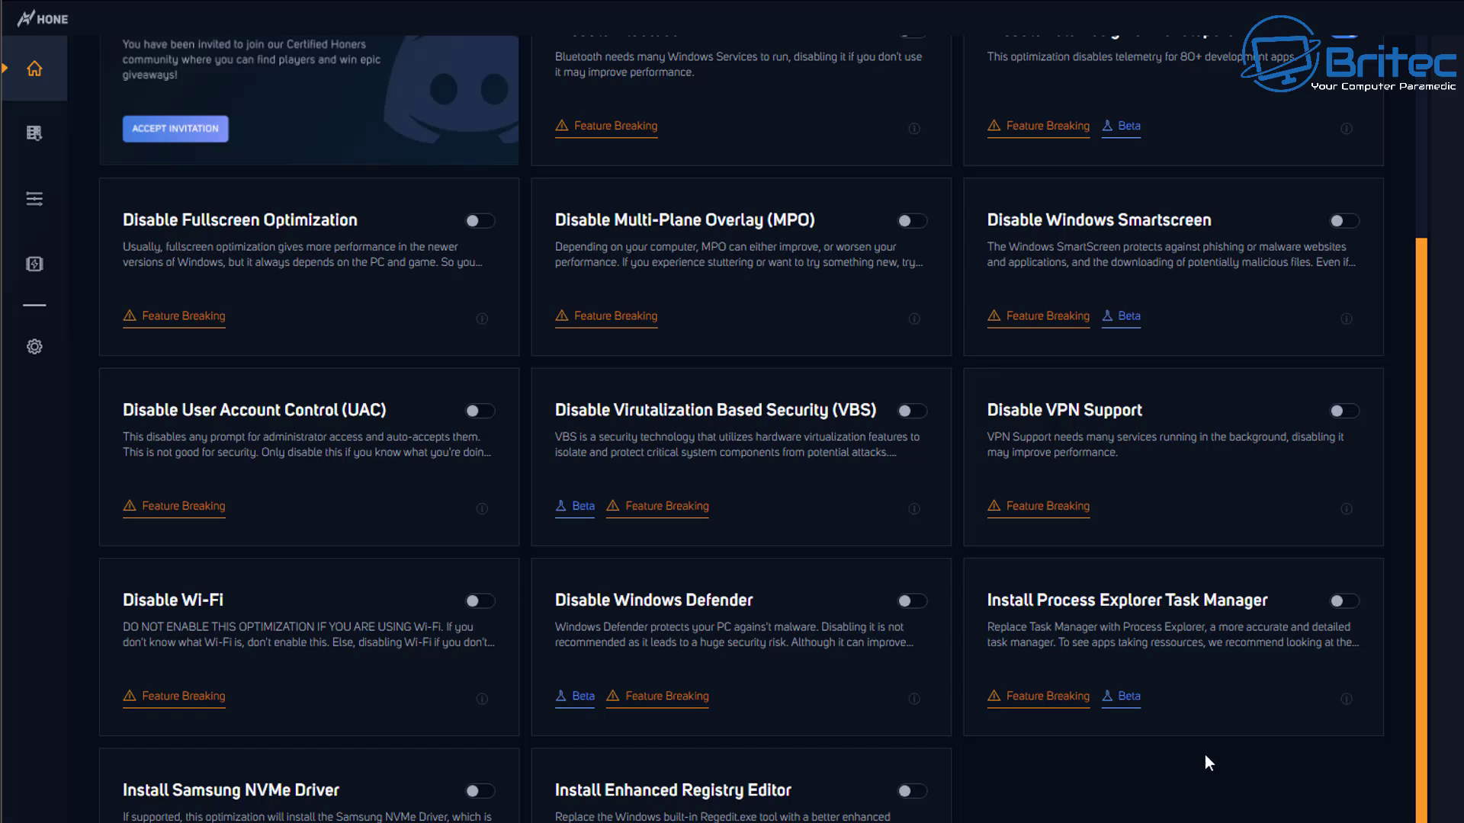
{"action": "scroll", "coordinate": [496, 688], "scroll_direction": "up", "scroll_amount": 3}
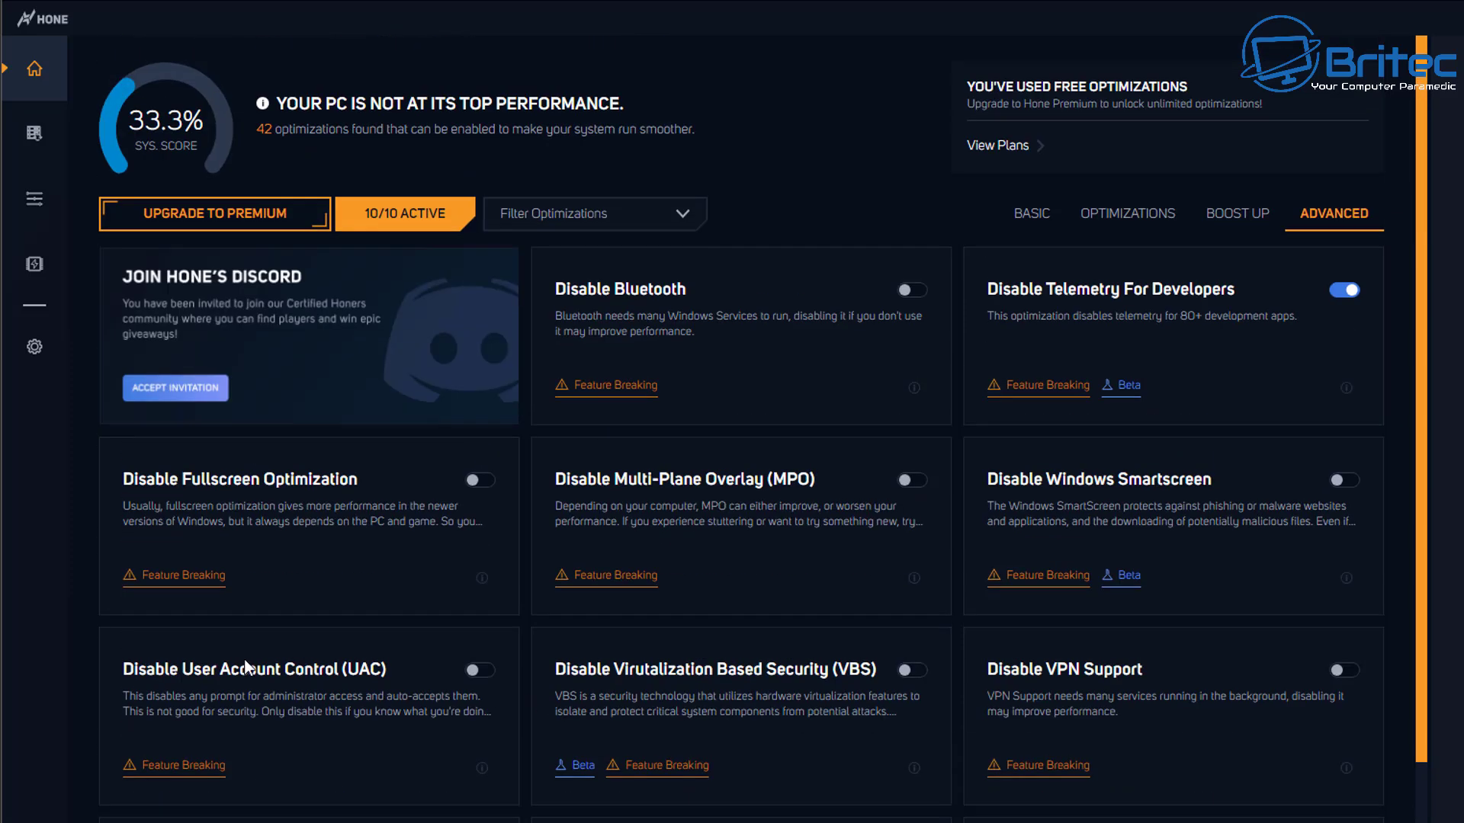